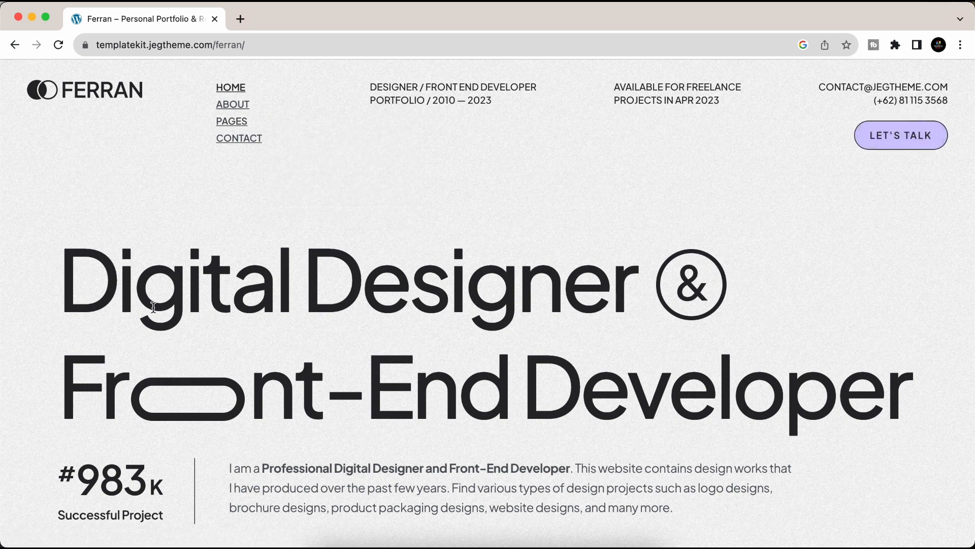
- Browse down the Ferran demo page after highlighting its Digital Designer heading
drag(67, 290, 753, 294)
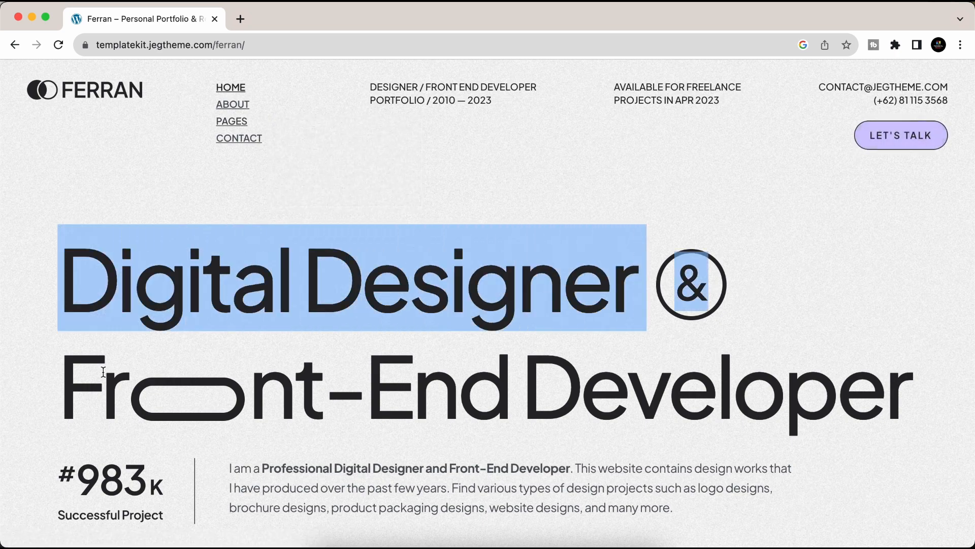
click(630, 379)
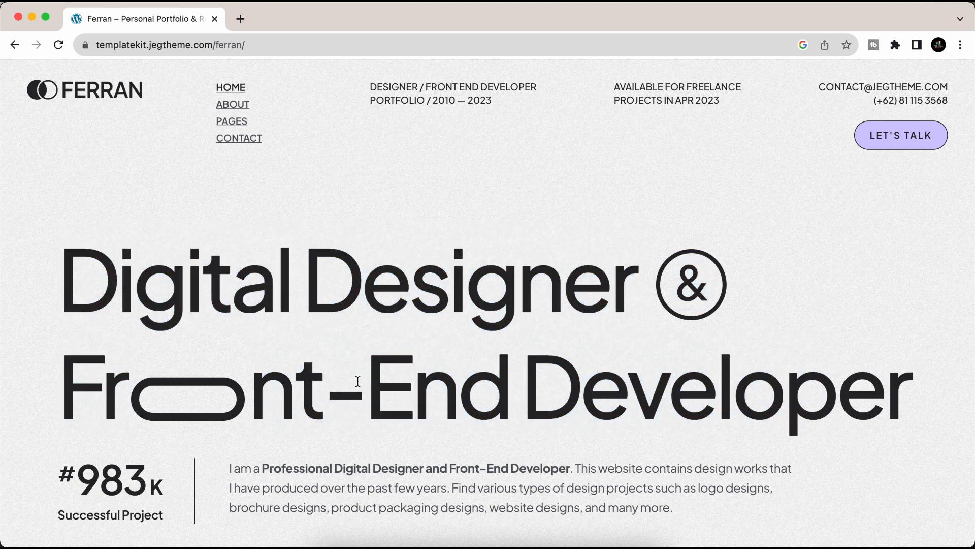
scroll(285, 371, down, 8)
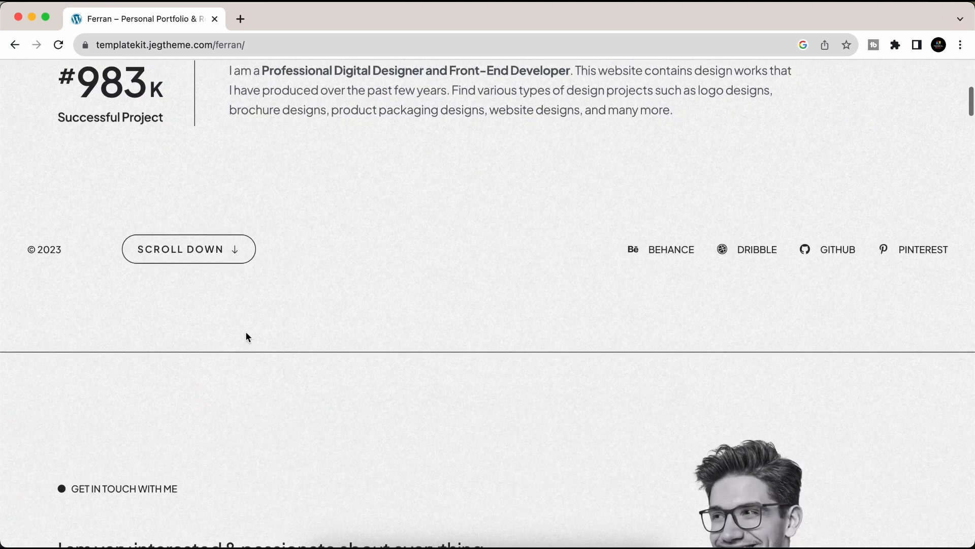
scroll(235, 367, down, 3)
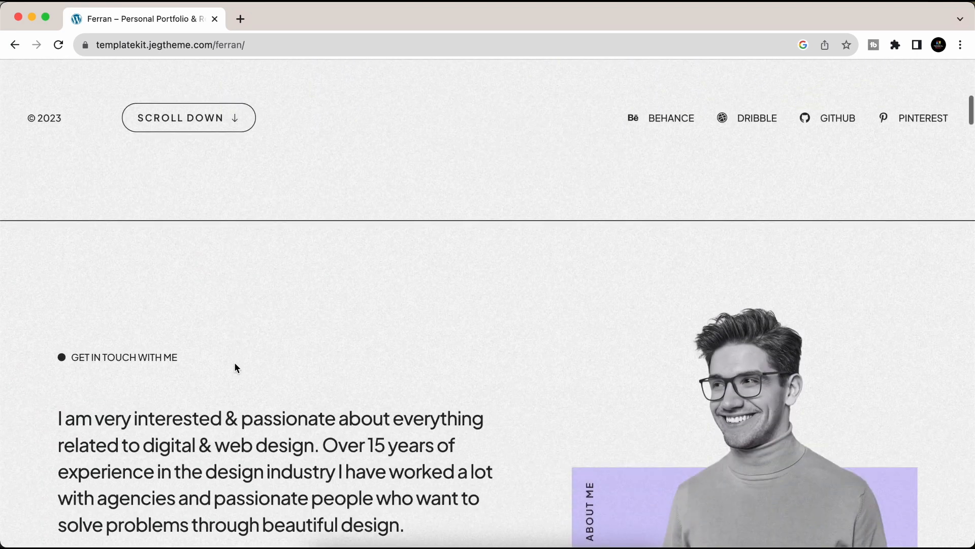
click(188, 121)
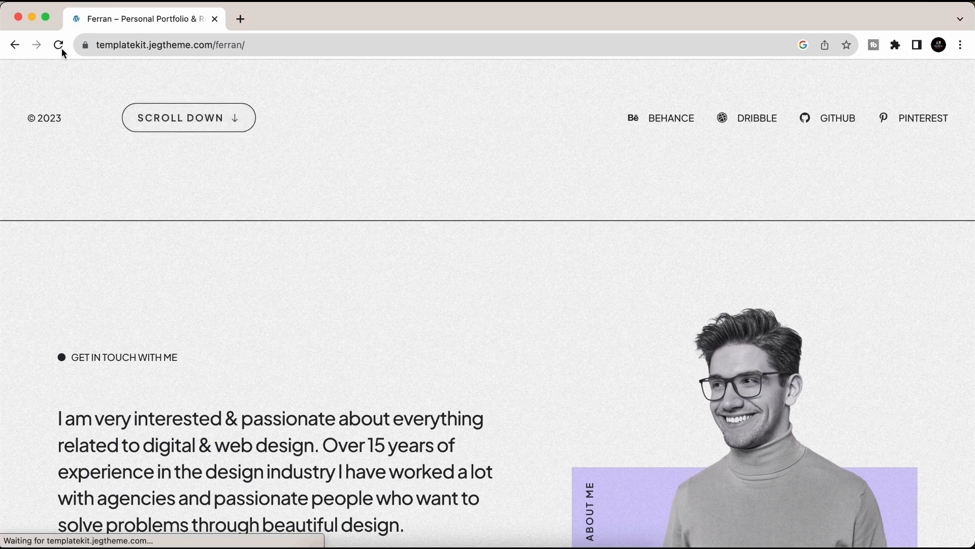
scroll(356, 298, down, 3)
scroll(356, 298, down, 2)
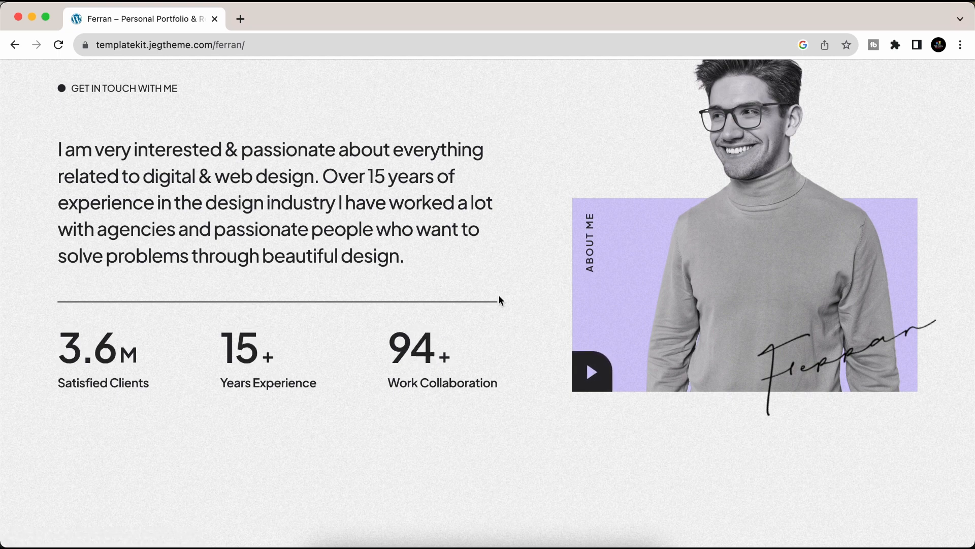
scroll(498, 300, down, 7)
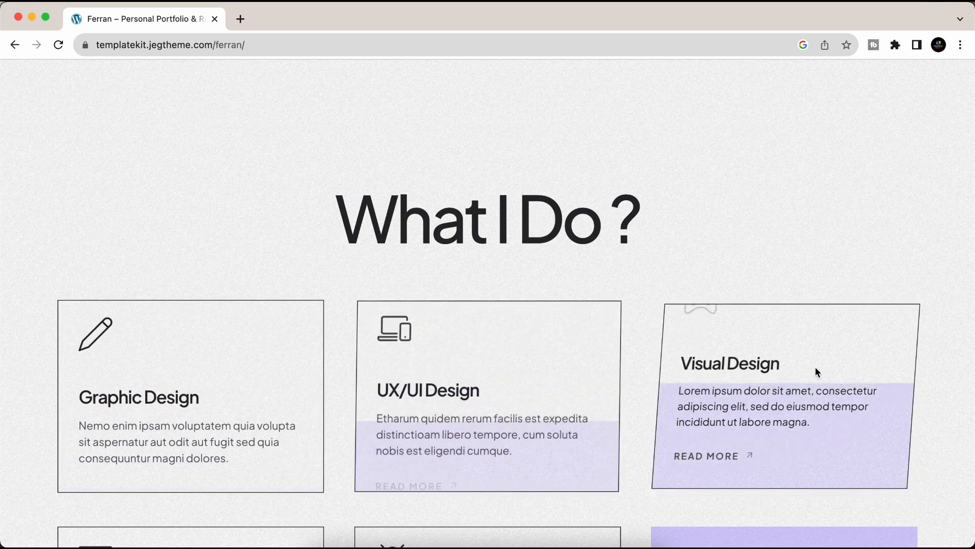
scroll(815, 371, down, 4)
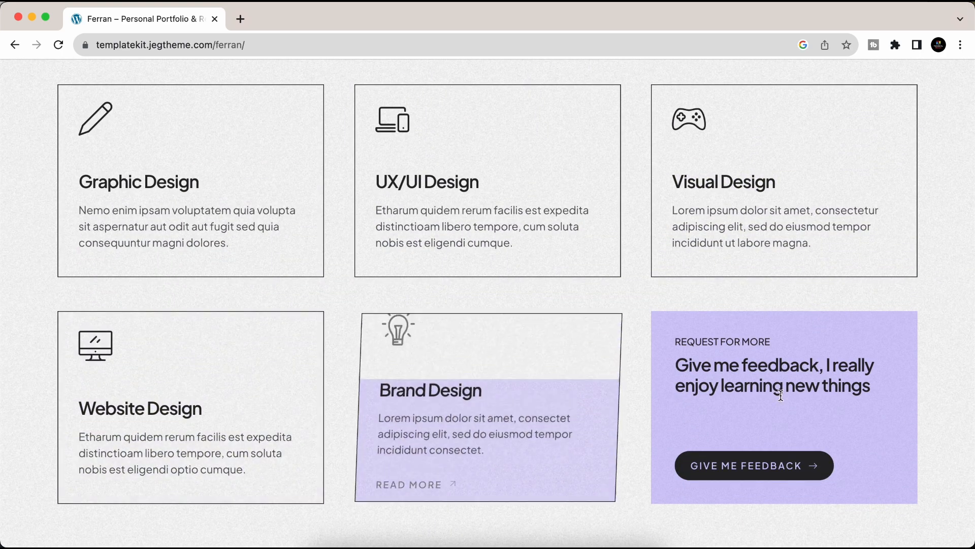
scroll(762, 472, down, 7)
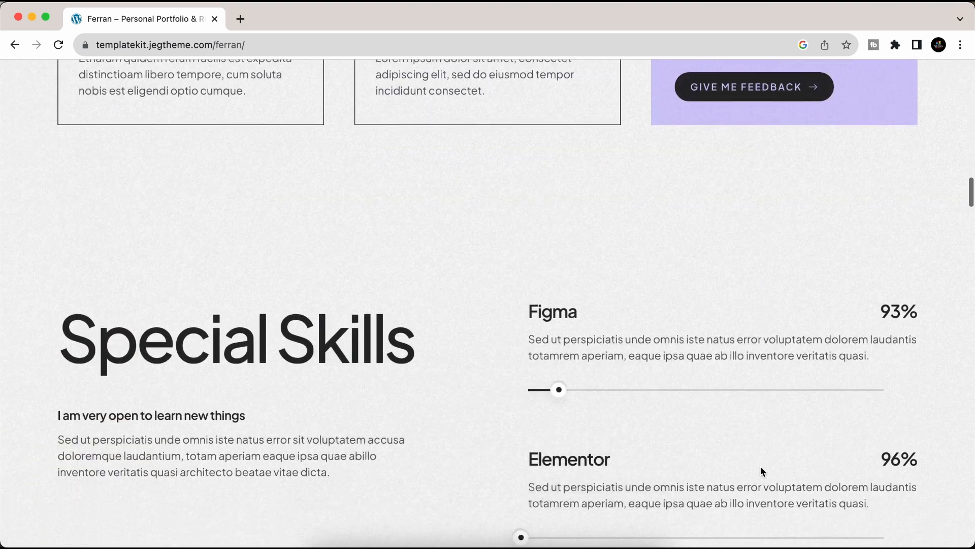
scroll(763, 472, down, 1)
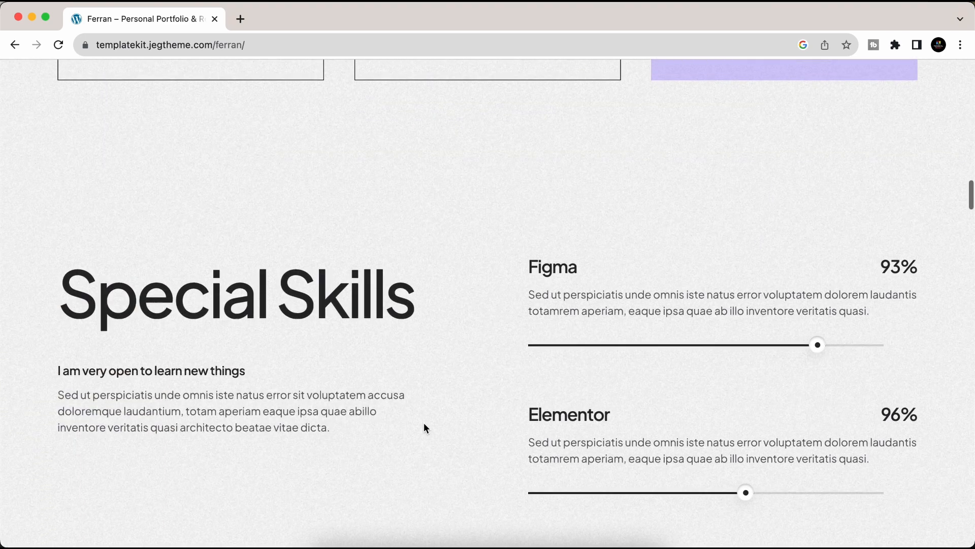
scroll(424, 428, down, 2)
scroll(424, 427, down, 1)
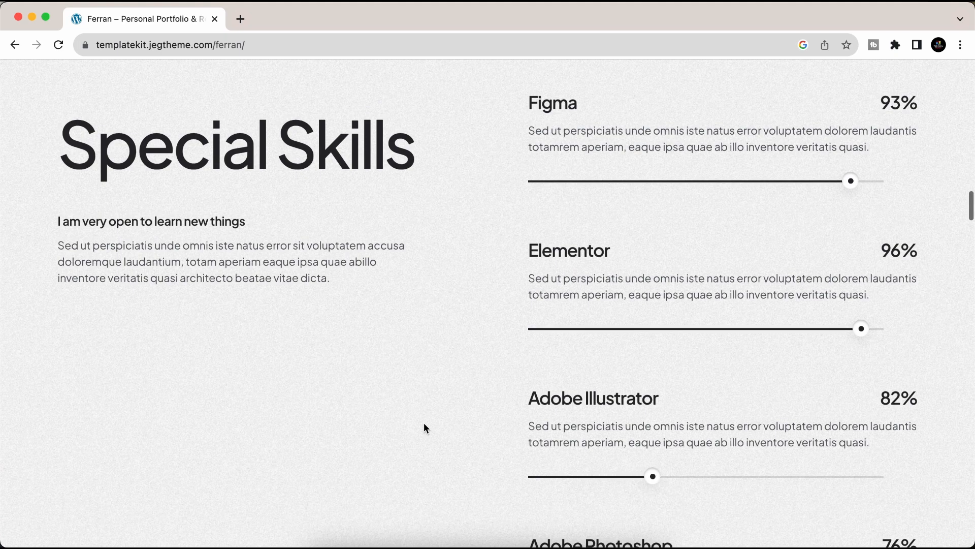
scroll(425, 425, down, 1)
scroll(424, 425, down, 2)
scroll(424, 425, up, 2)
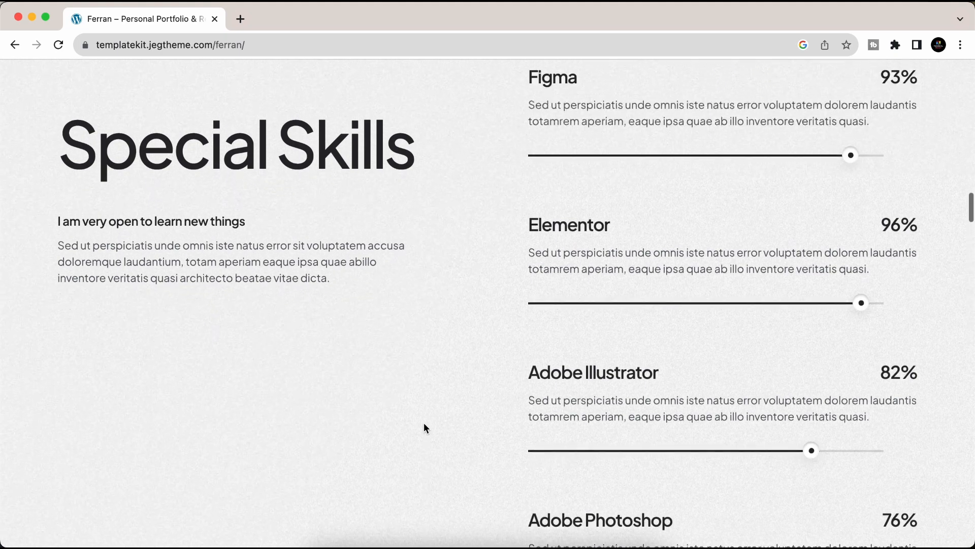
scroll(425, 423, down, 3)
scroll(424, 424, down, 2)
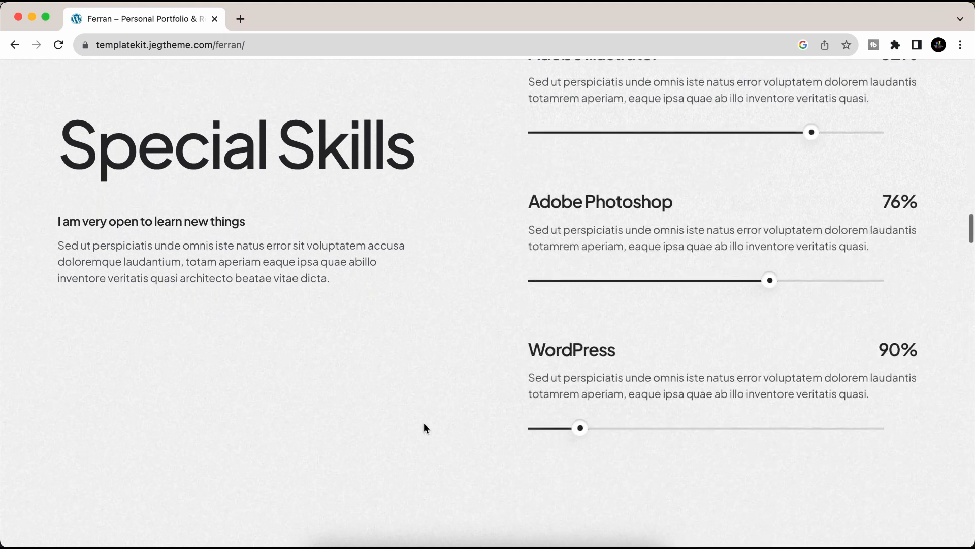
scroll(424, 428, down, 6)
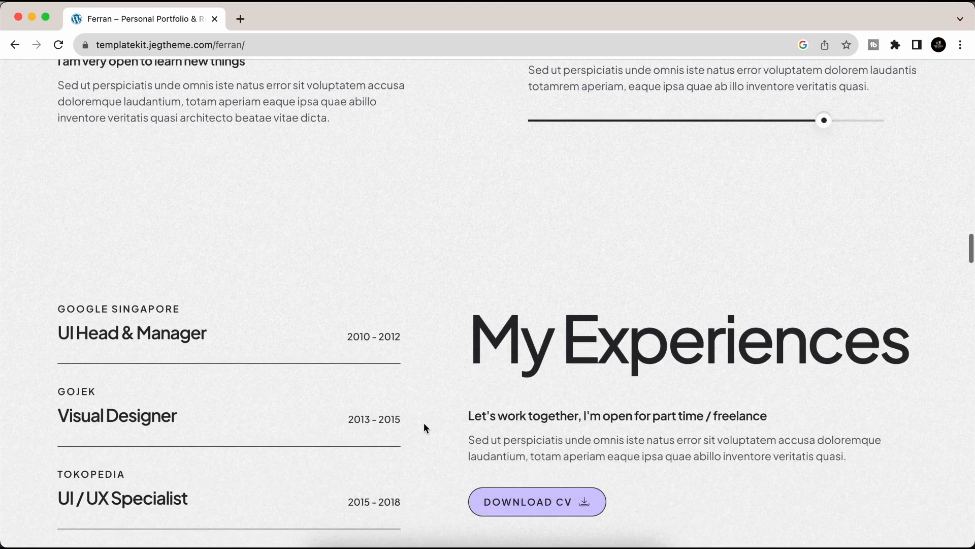
scroll(425, 428, down, 4)
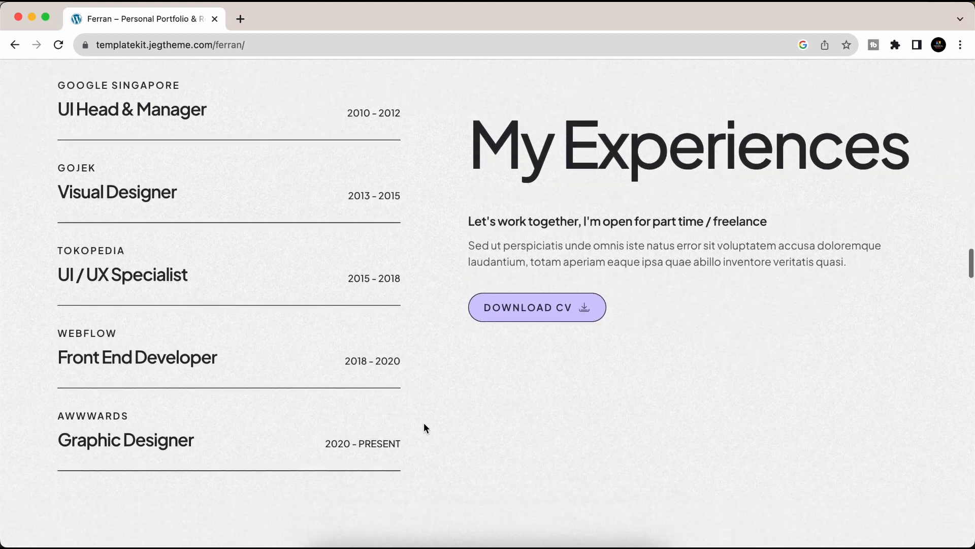
scroll(426, 428, down, 1)
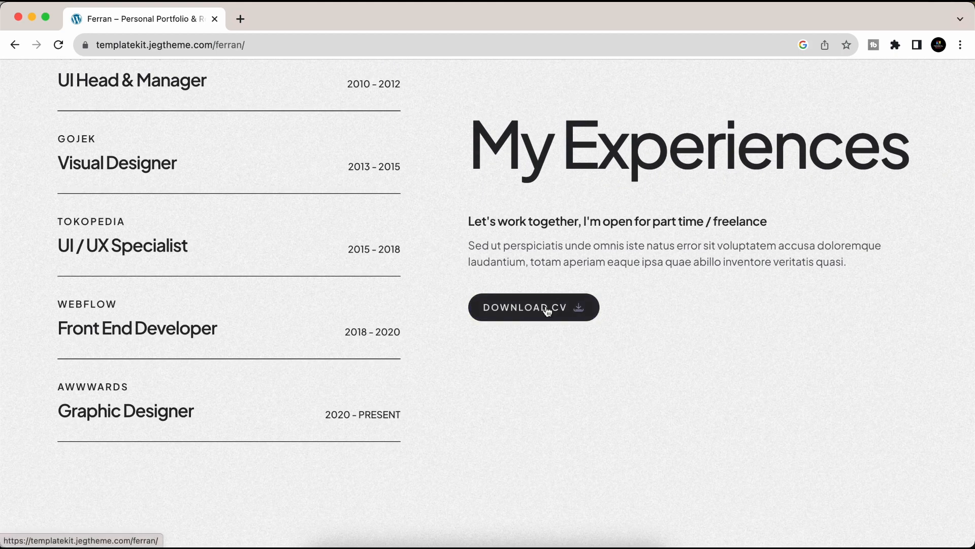
- Review the demo's experience entries: Front End Developer, UI / UX Specialist, 2015 - 2018
triple_click(93, 326)
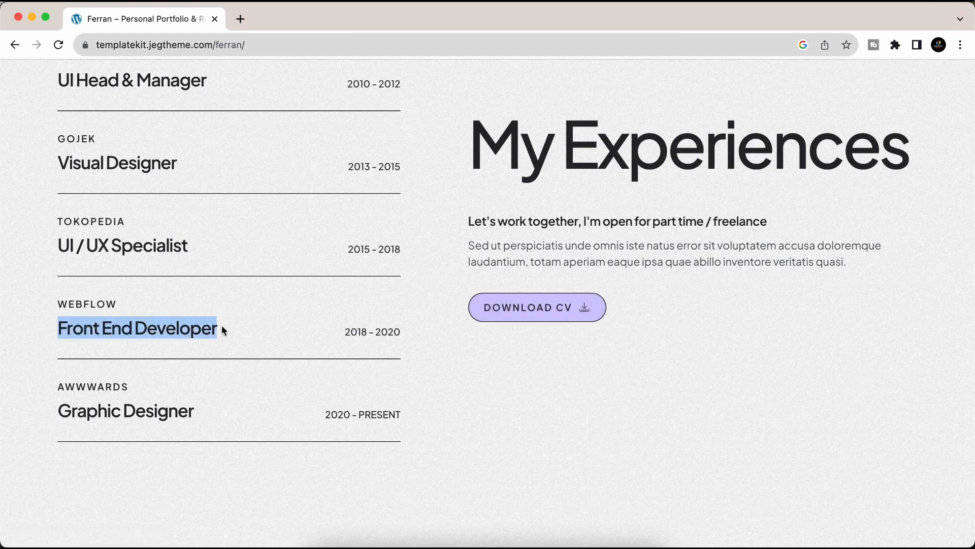
drag(52, 251, 273, 249)
drag(340, 254, 422, 252)
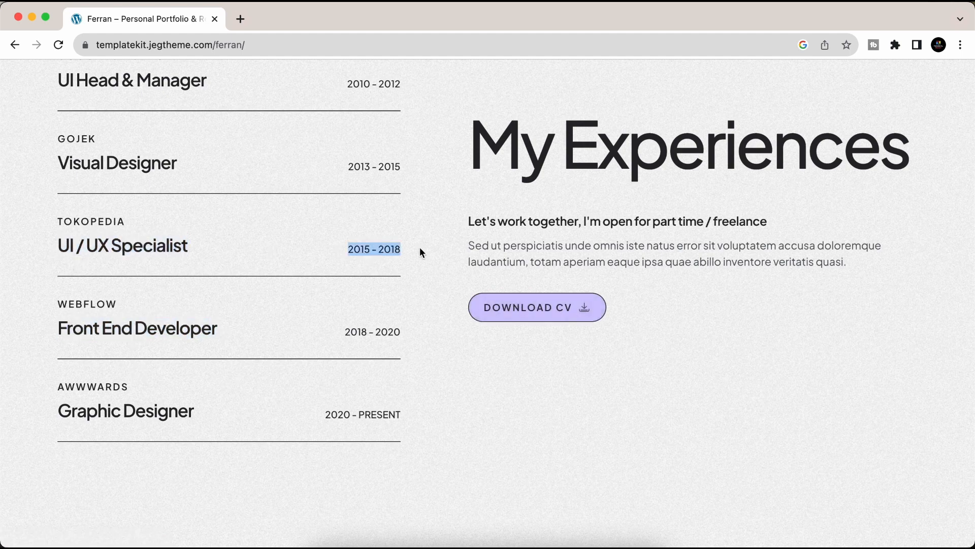
drag(341, 336, 434, 351)
scroll(515, 398, down, 7)
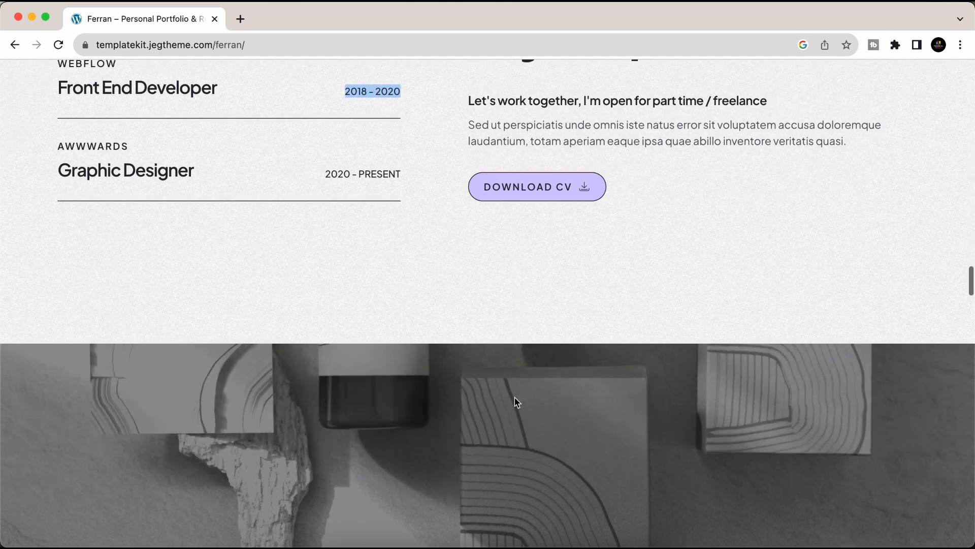
scroll(517, 403, down, 10)
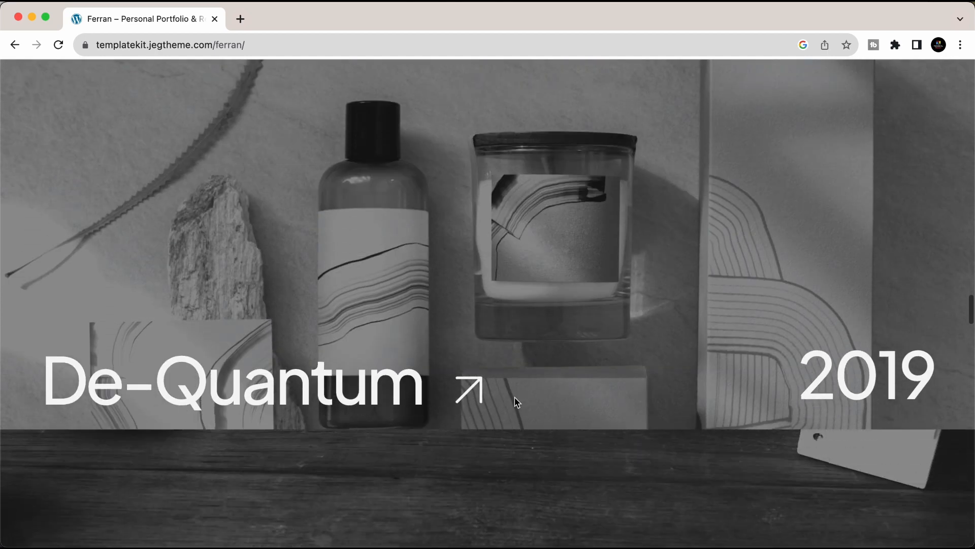
scroll(514, 403, down, 6)
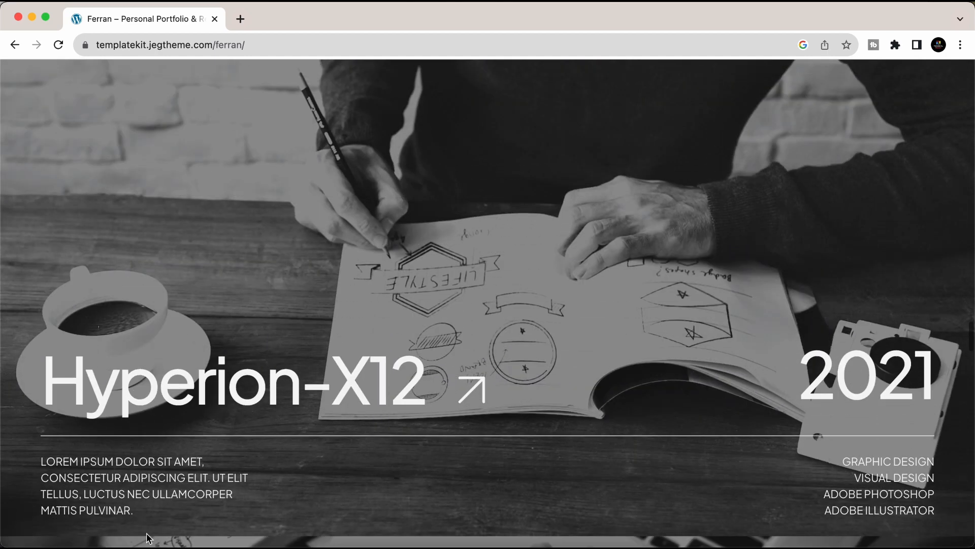
scroll(558, 388, down, 8)
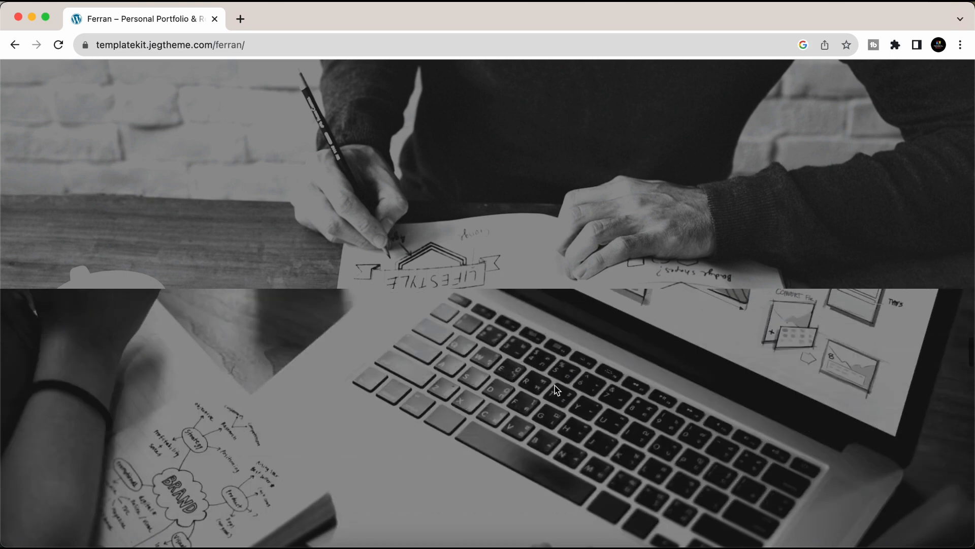
scroll(556, 390, down, 8)
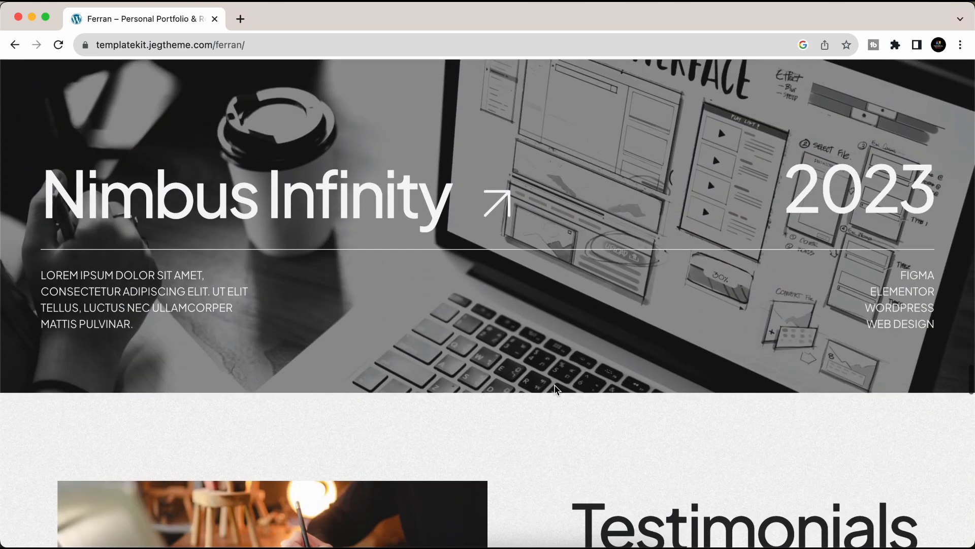
scroll(555, 387, down, 10)
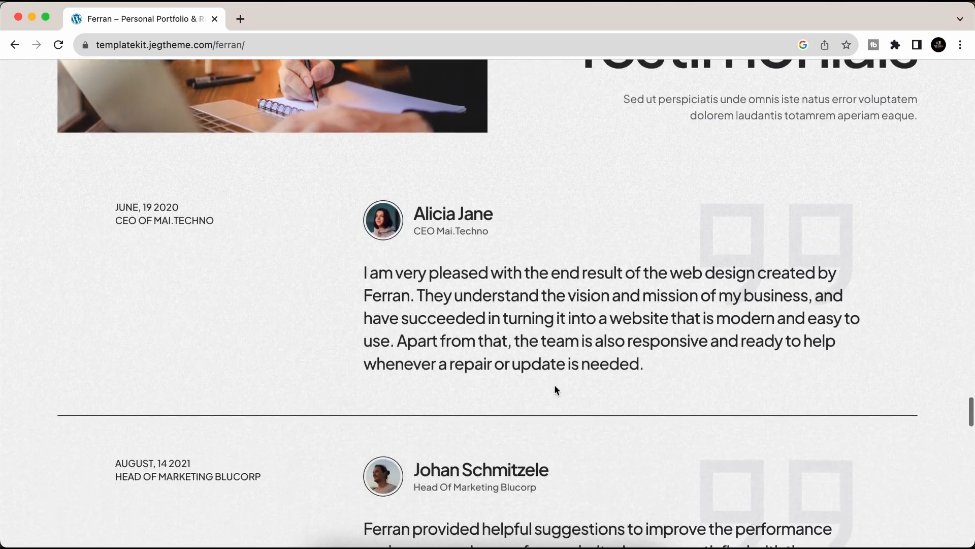
scroll(555, 386, down, 12)
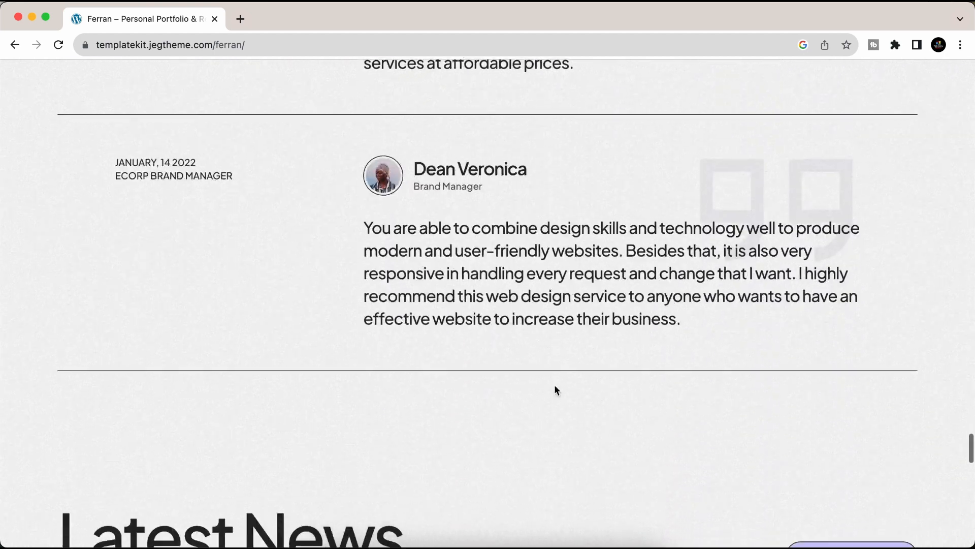
scroll(553, 384, down, 10)
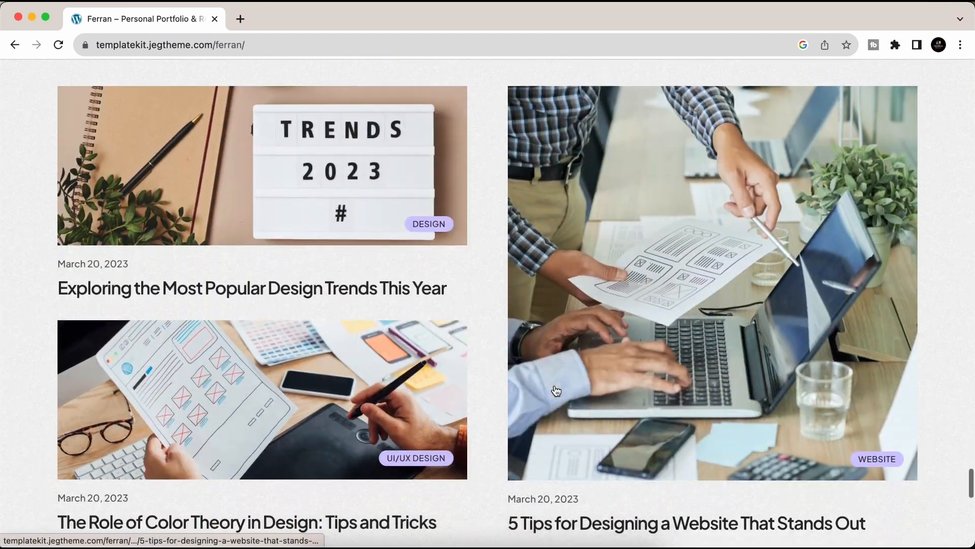
scroll(556, 389, down, 4)
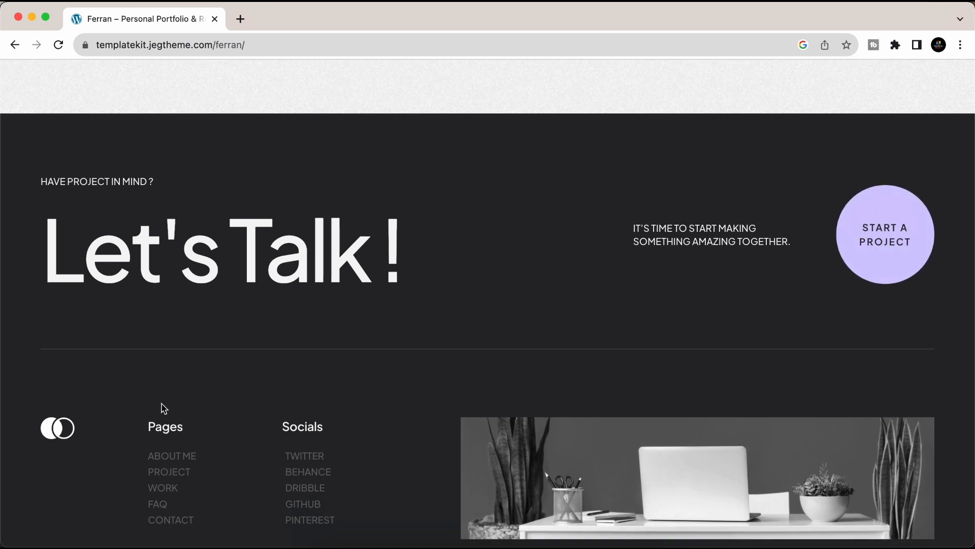
scroll(460, 427, down, 3)
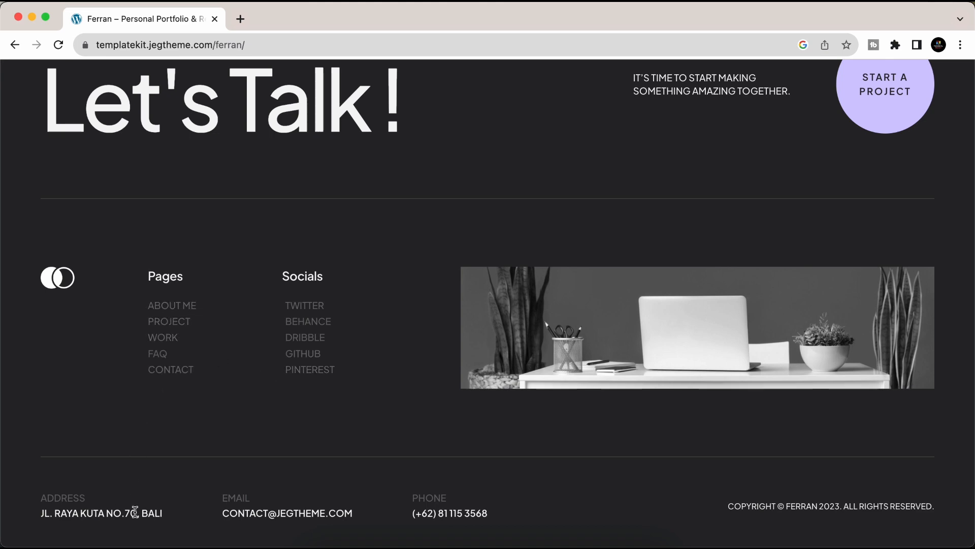
scroll(669, 433, up, 5)
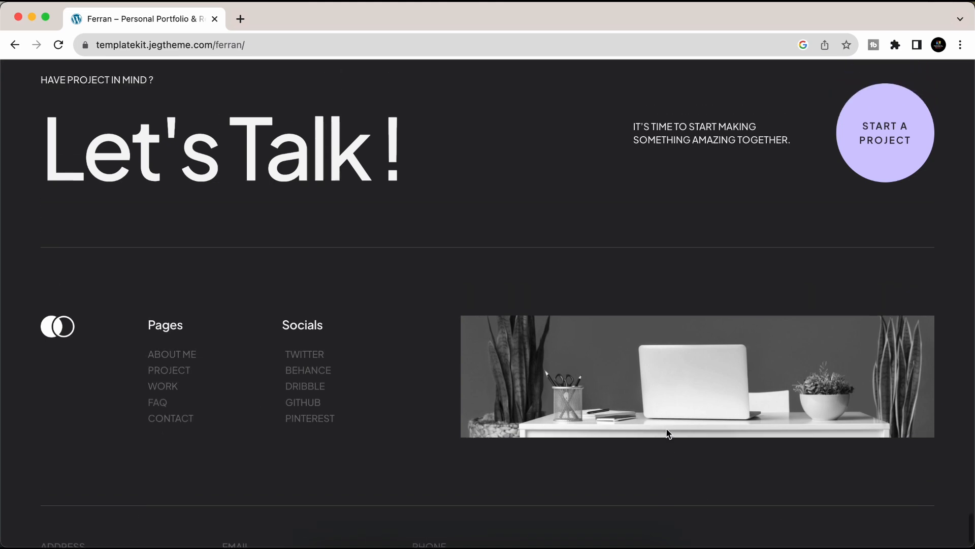
scroll(557, 365, up, 20)
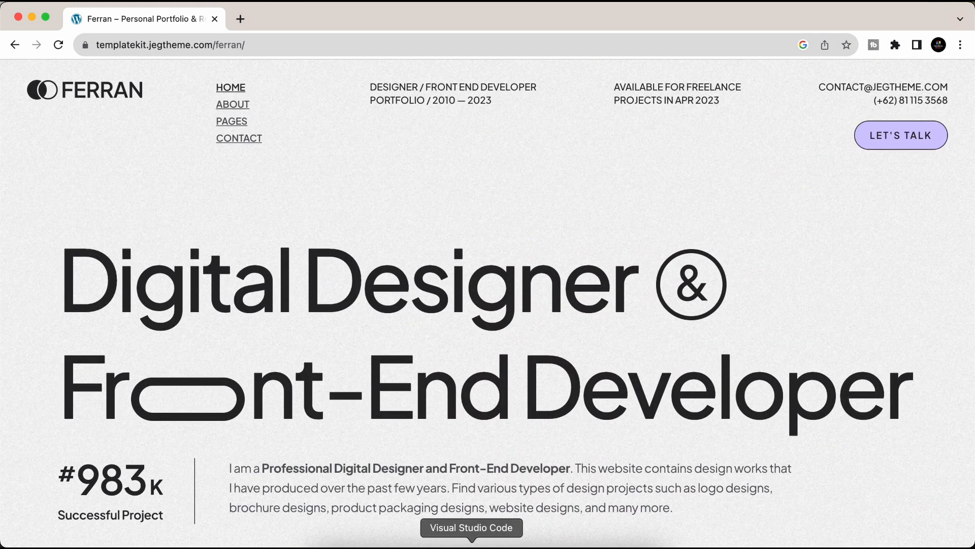
- Launch MAMP and bring up its welcome page in the browser
click(437, 543)
click(553, 154)
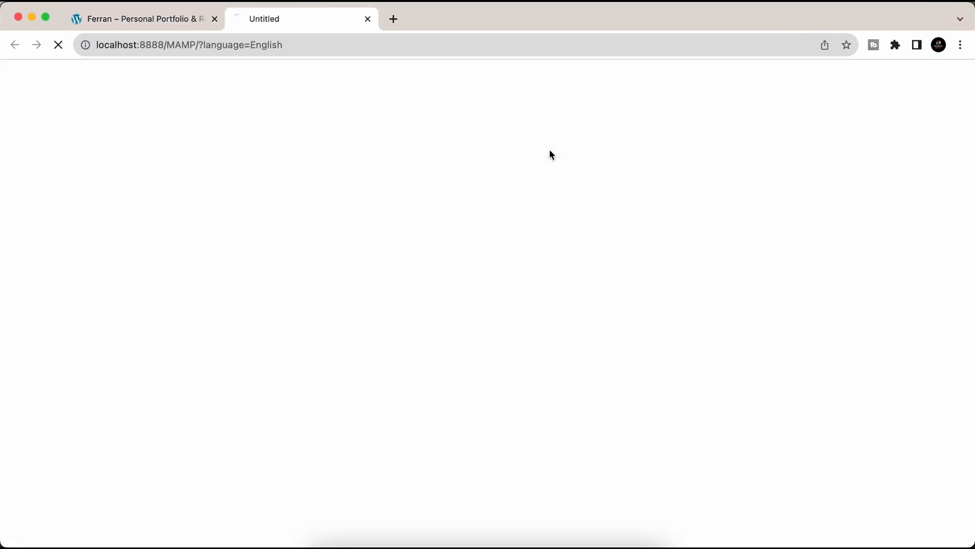
click(138, 21)
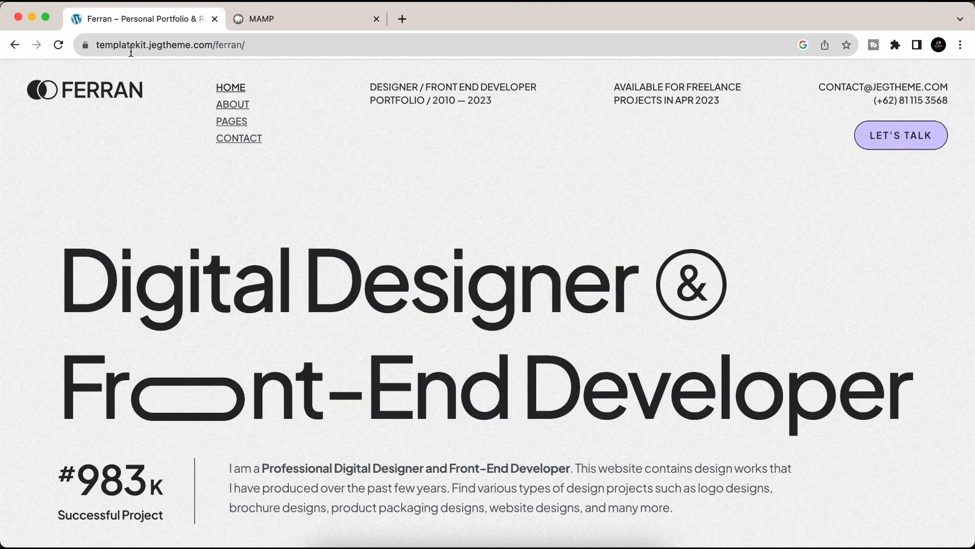
double_click(226, 46)
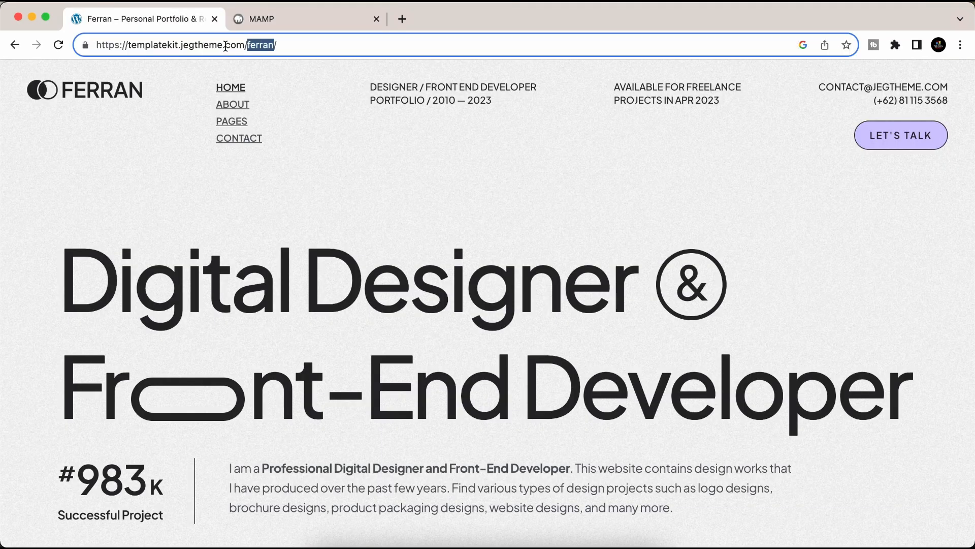
click(287, 25)
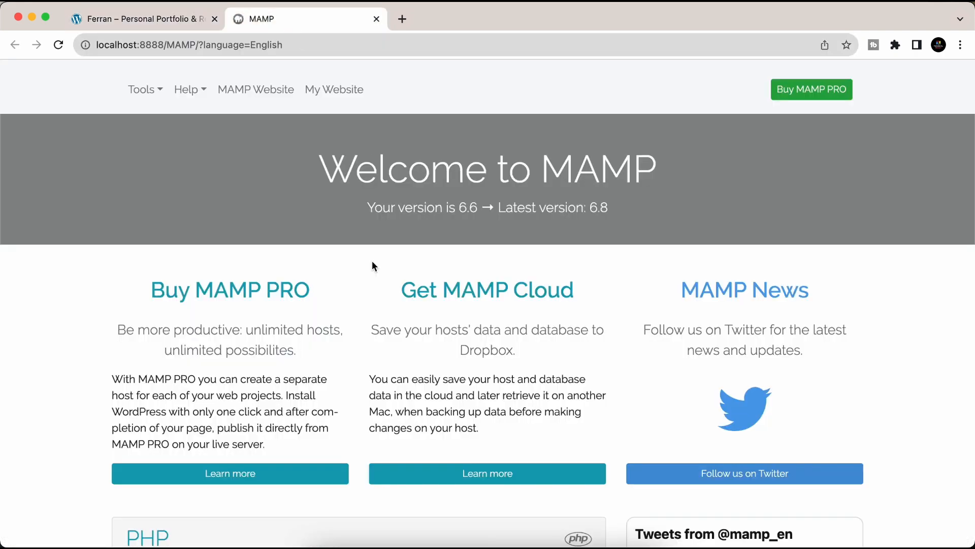
- Open phpMyAdmin from the MAMP tools and create a new database named ferran
click(154, 100)
click(161, 153)
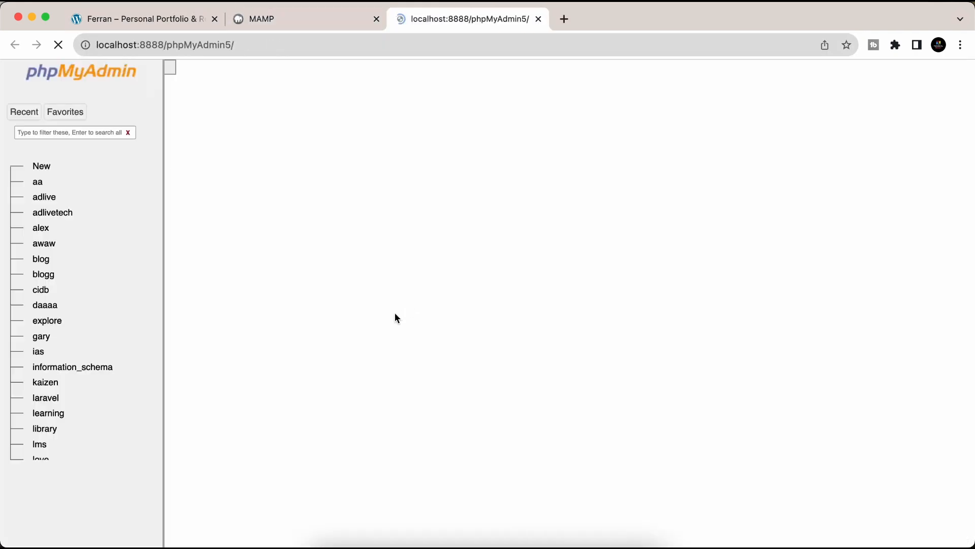
click(40, 166)
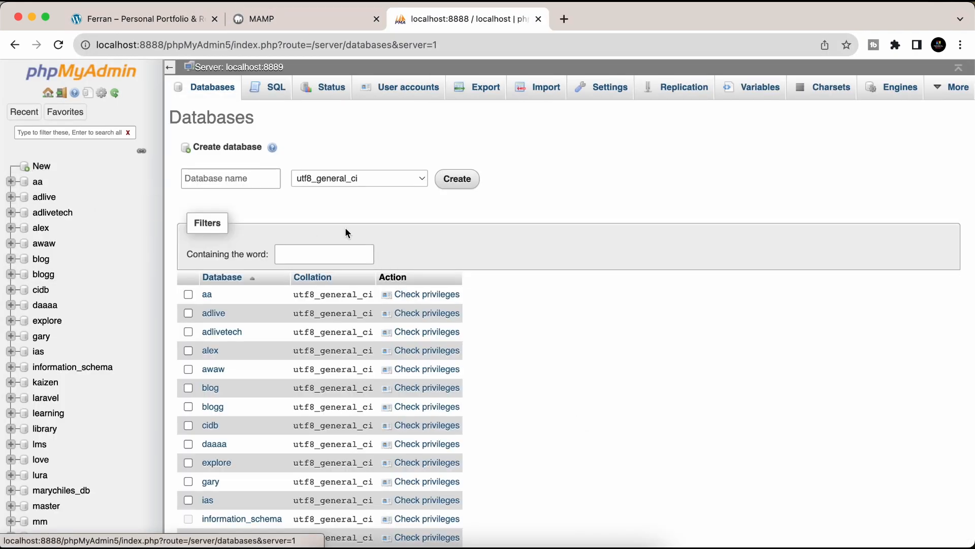
click(224, 180)
text(ferran)
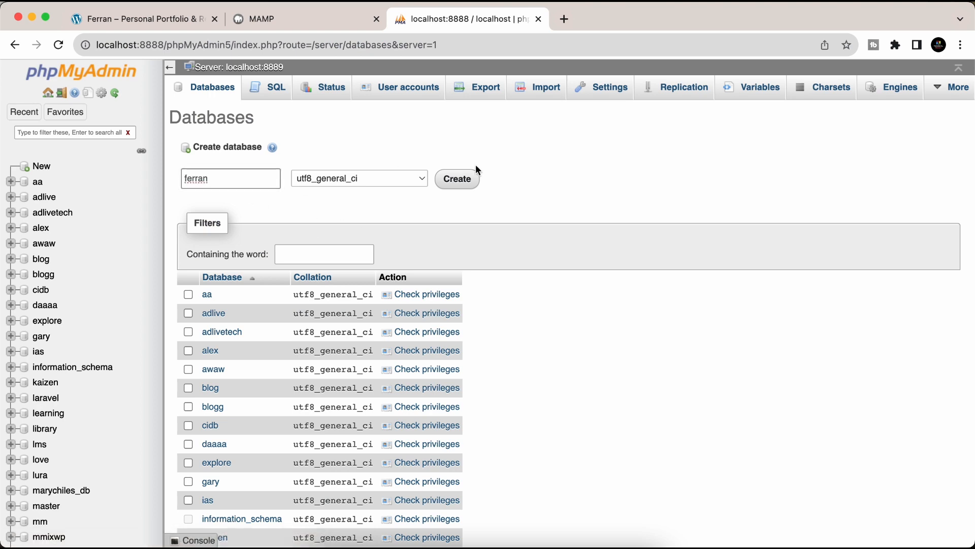
click(457, 179)
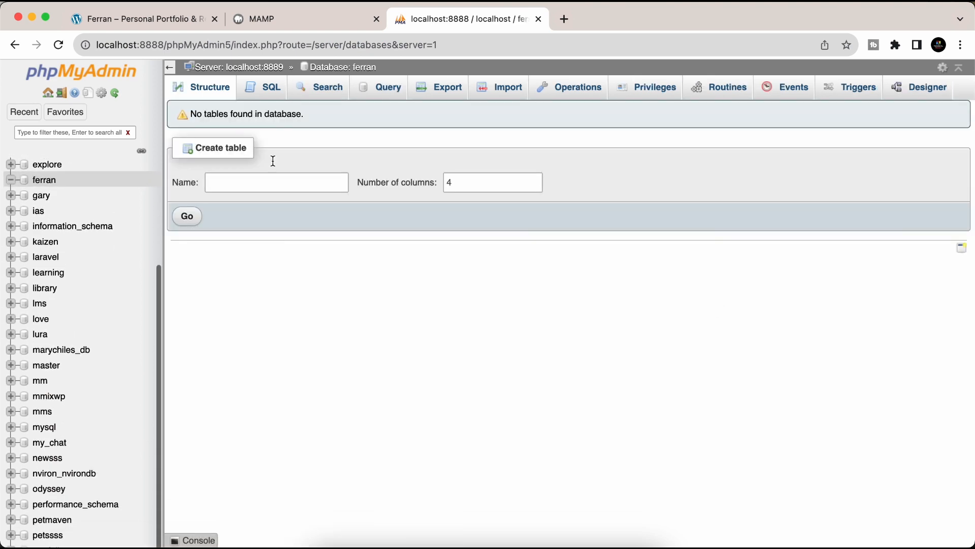
click(270, 26)
drag(167, 46, 672, 47)
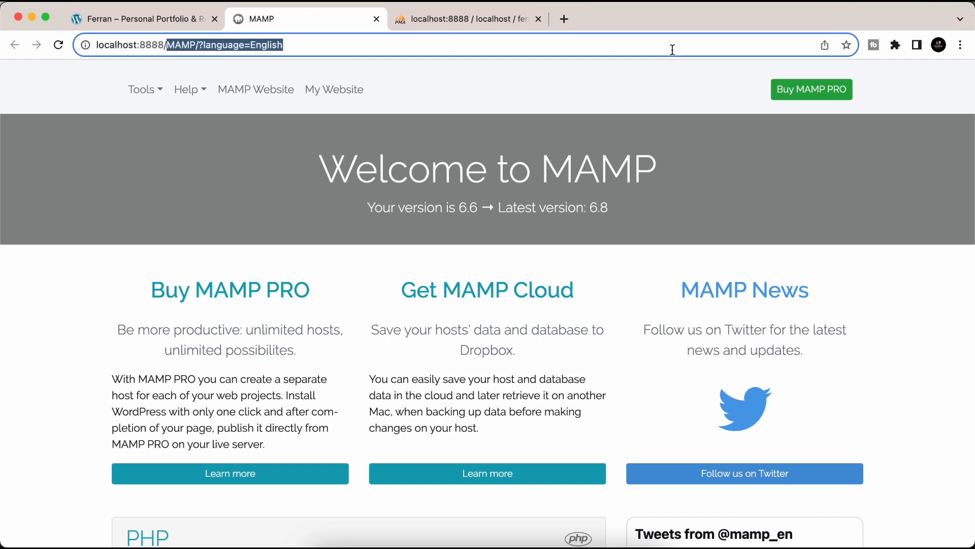
- Select all files in the extracted Downloads > wordpress folder
key(BackSpace)
click(328, 547)
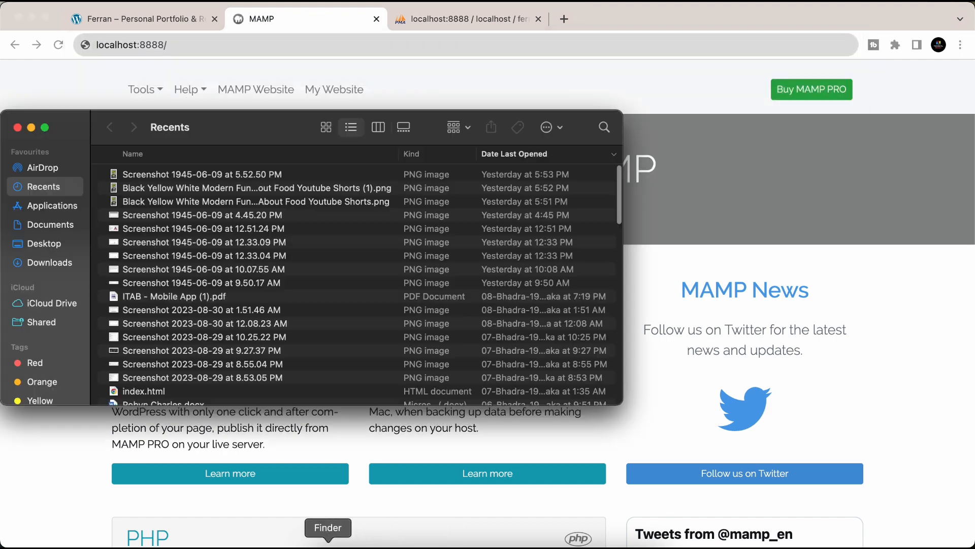
click(42, 259)
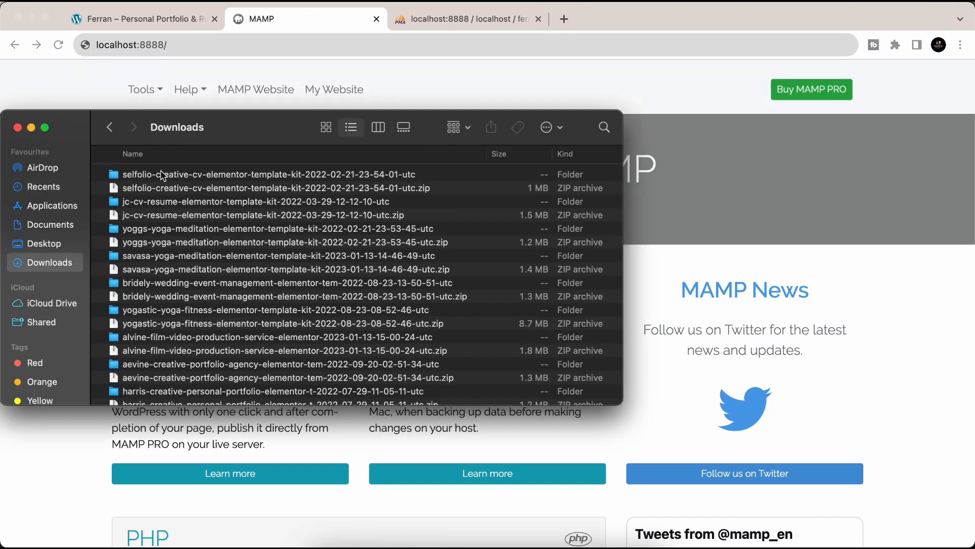
scroll(138, 309, down, 10)
double_click(138, 260)
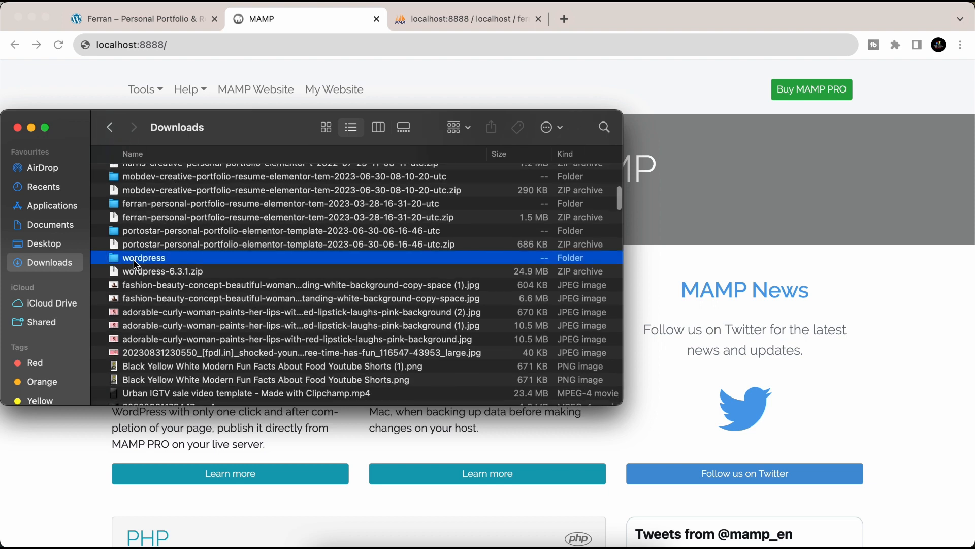
click(211, 268)
key(super+a)
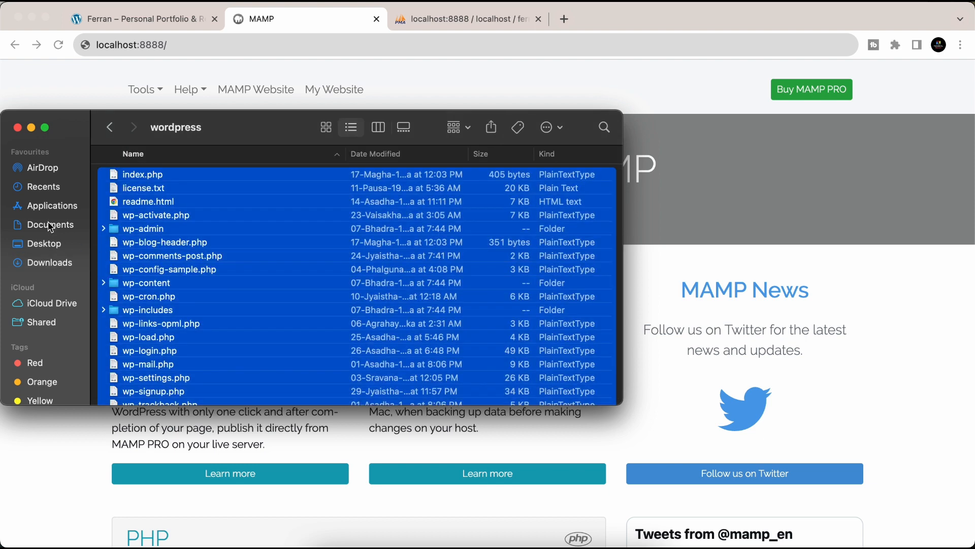
- Paste the WordPress files into Applications > MAMP > htdocs > ferran
click(40, 208)
scroll(492, 307, down, 4)
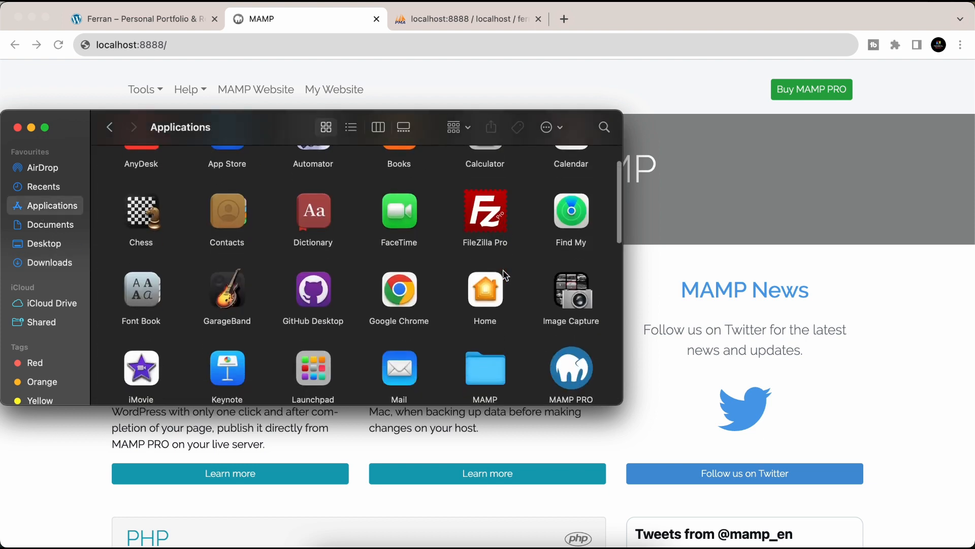
double_click(492, 306)
double_click(519, 194)
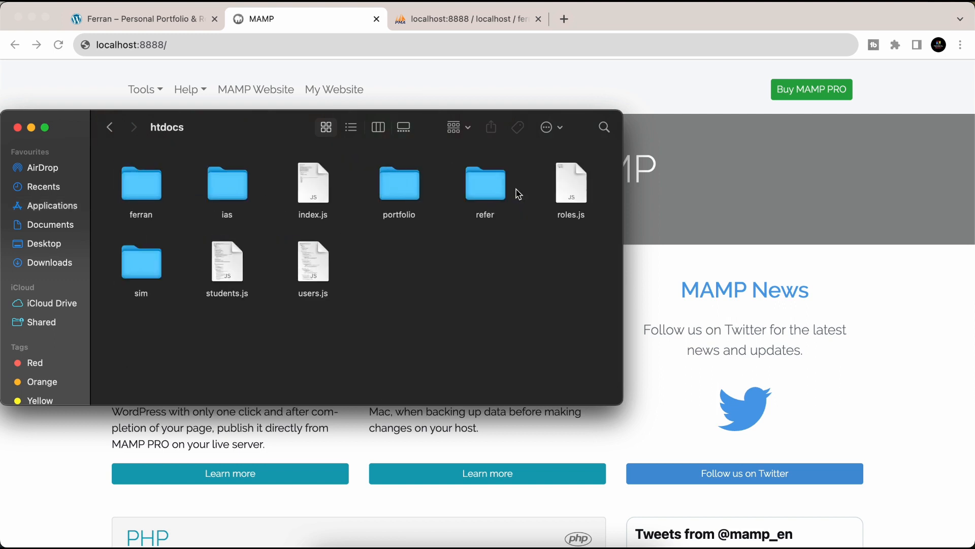
double_click(137, 186)
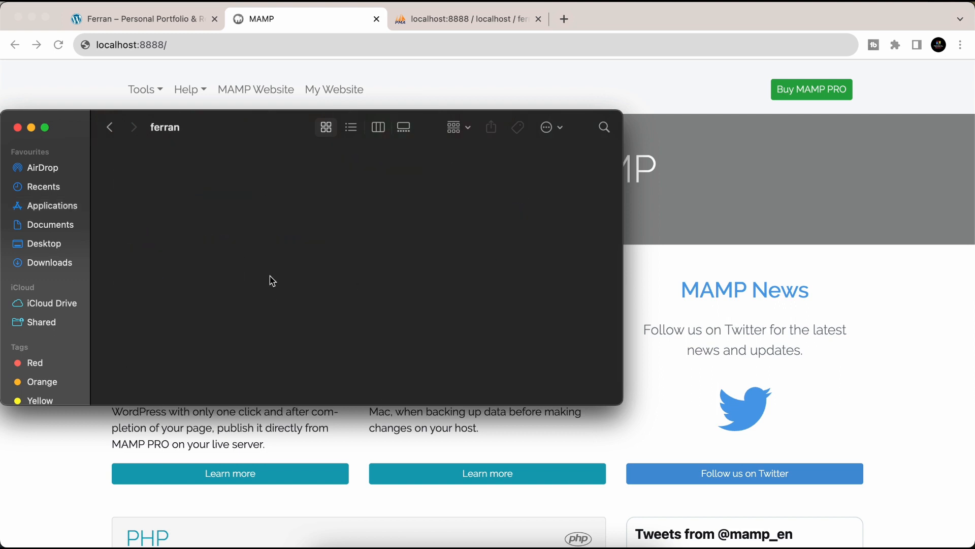
key(super+v)
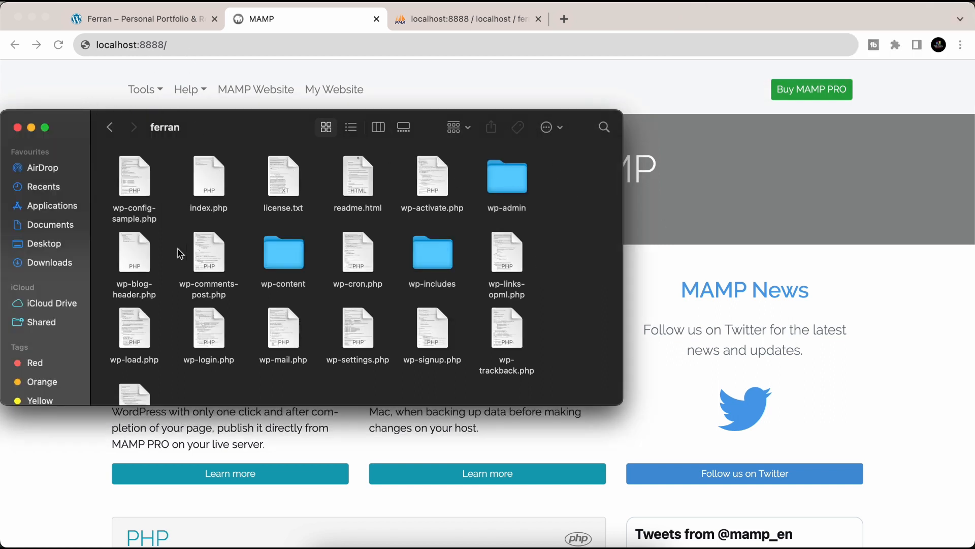
click(159, 17)
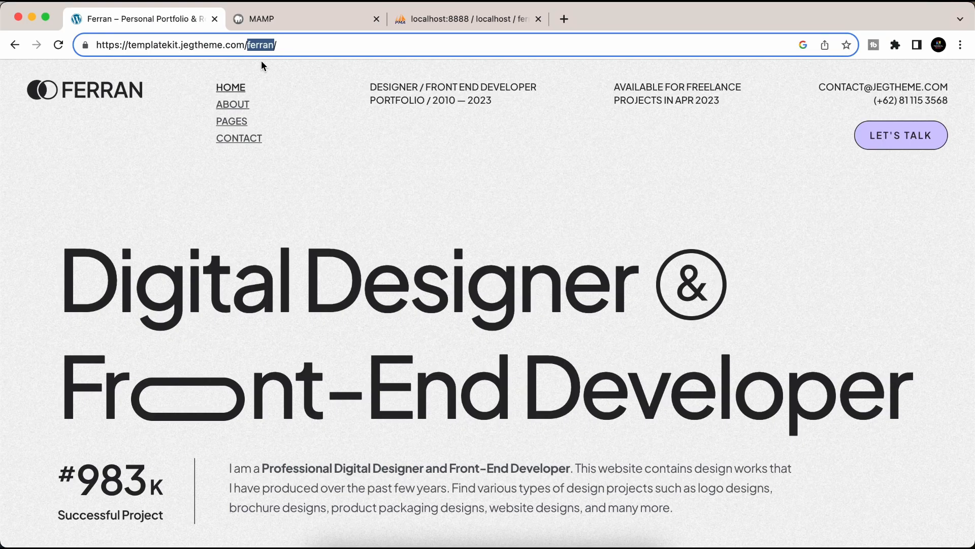
- Load localhost:8888/ferran, keep English, and continue to the database connection form
click(324, 20)
click(202, 48)
text(ferran)
key(Return)
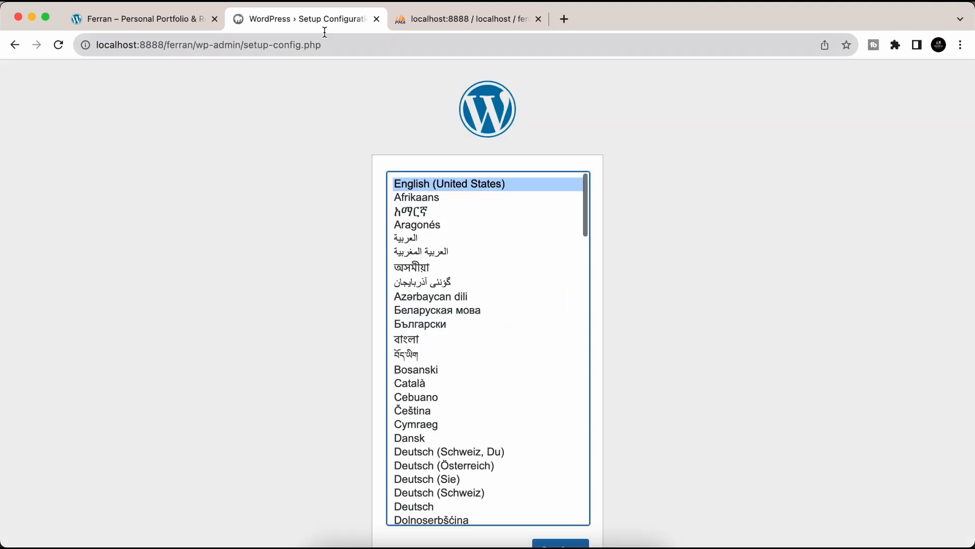
scroll(598, 491, down, 2)
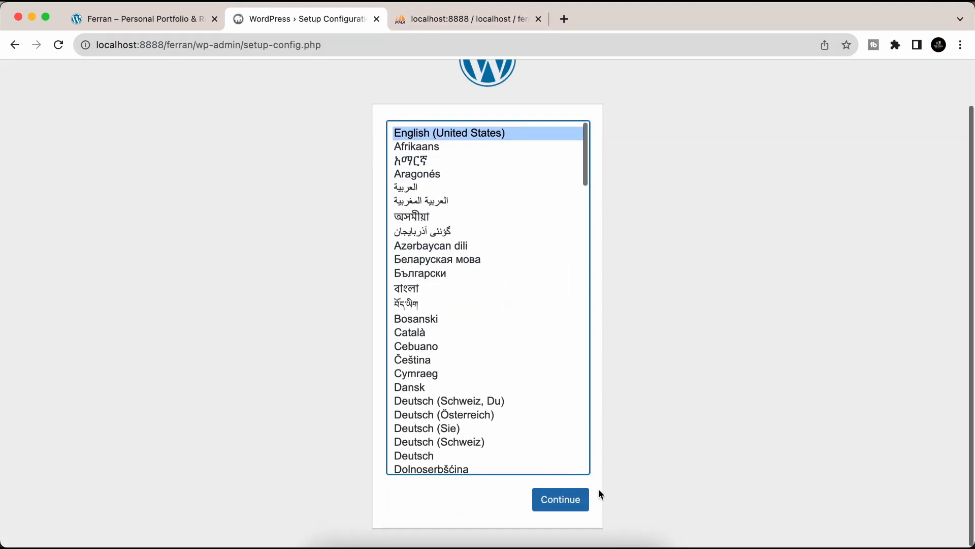
click(562, 502)
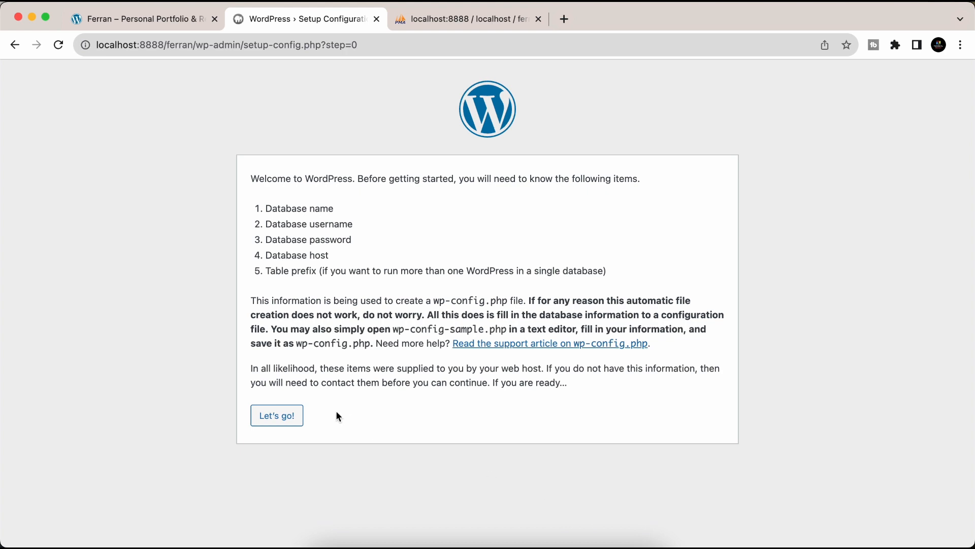
click(277, 416)
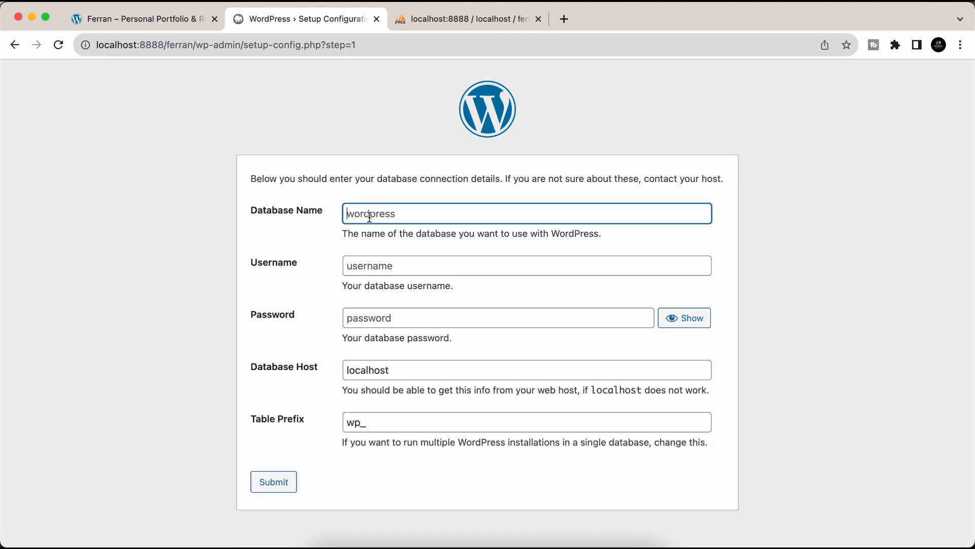
- Enter the ferran database name, username and password, and submit the connection details
click(463, 15)
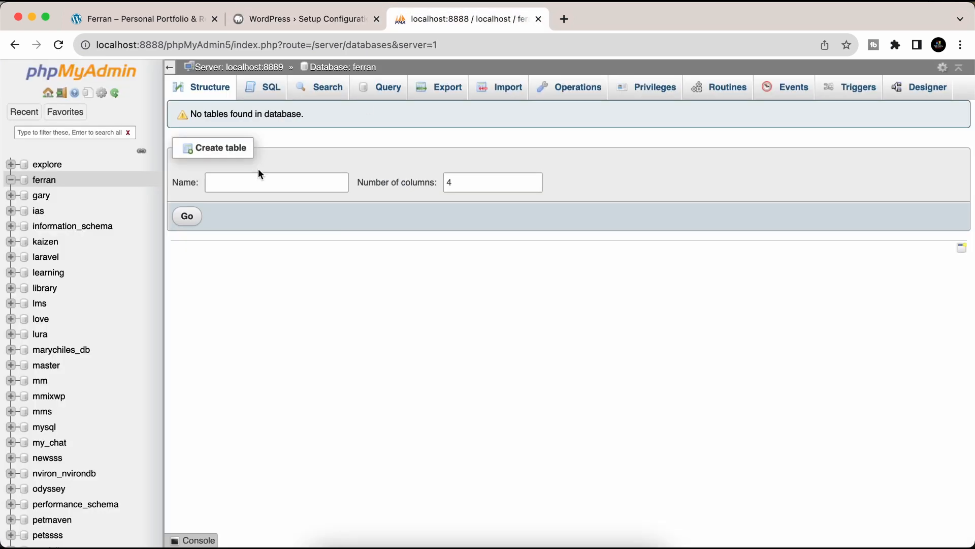
click(286, 20)
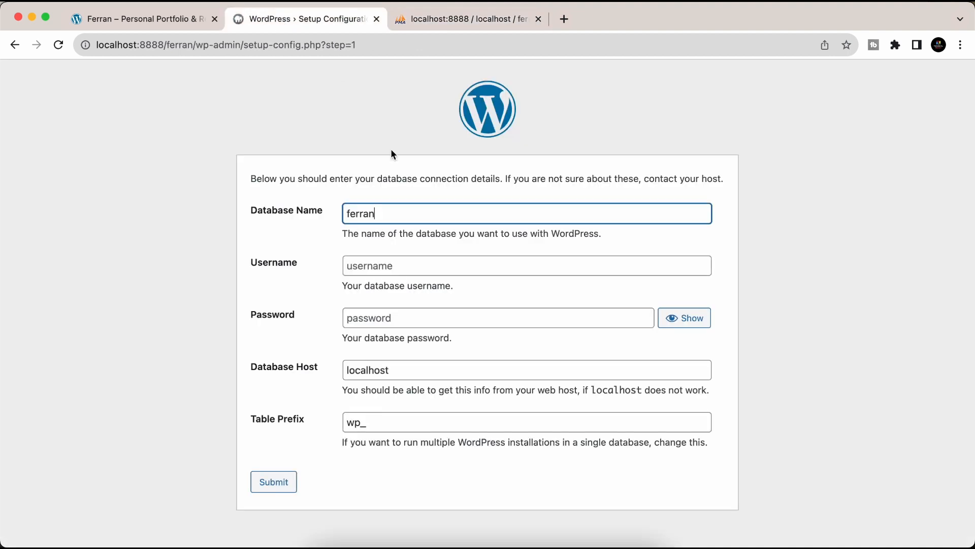
click(365, 266)
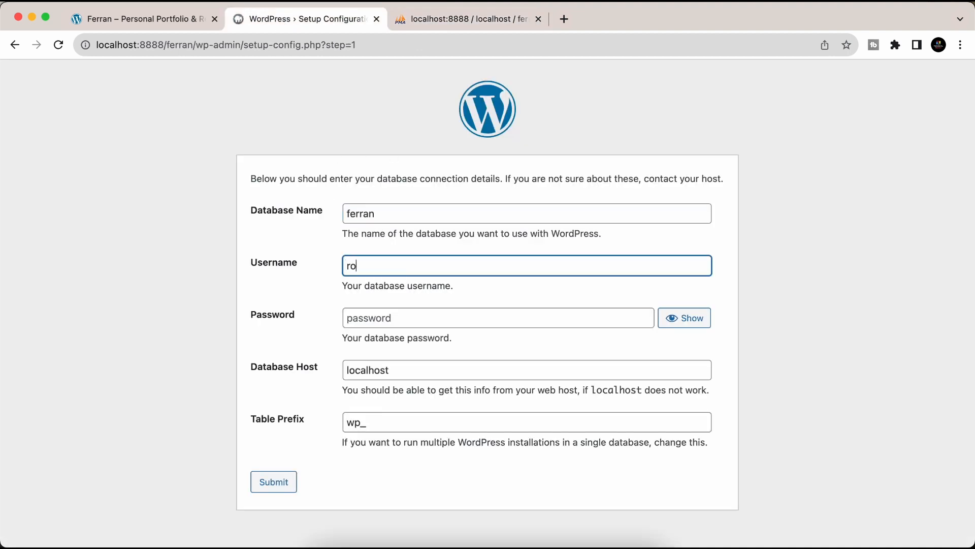
click(394, 319)
text(r)
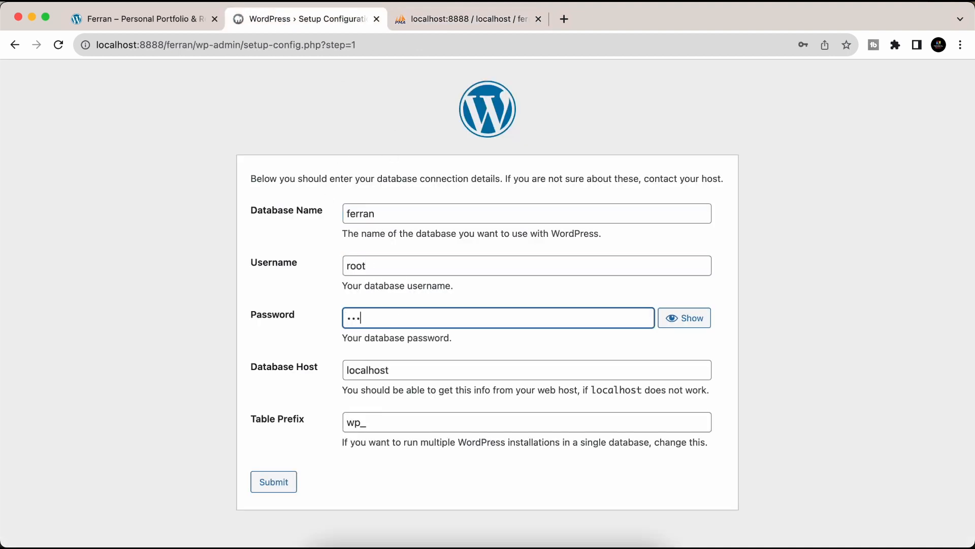
click(686, 319)
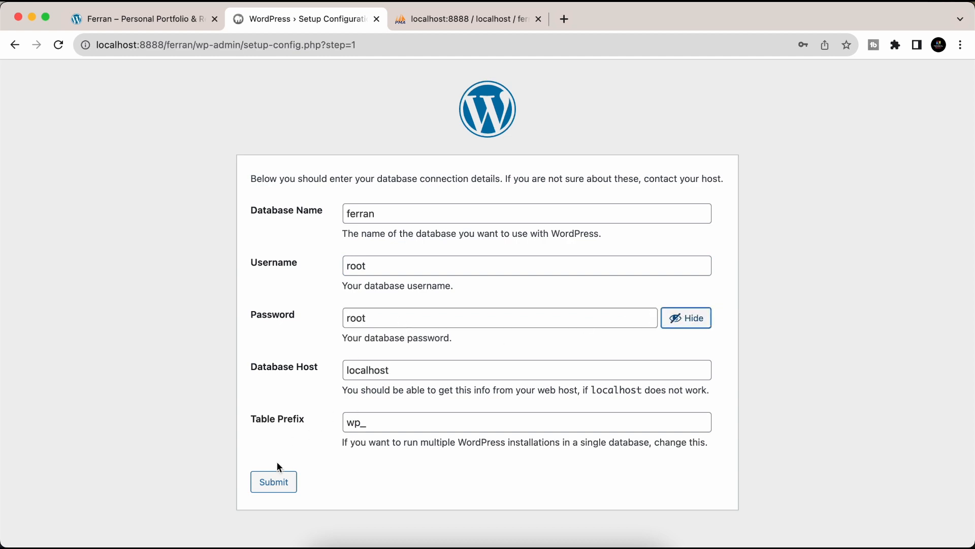
click(272, 480)
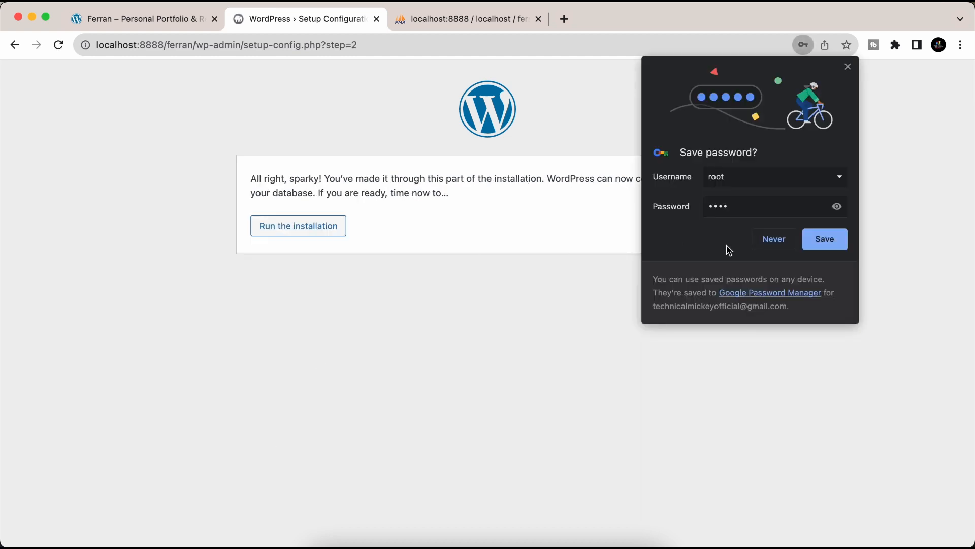
- Dismiss the browser password prompts, run the installation and enter site title My Portfolio
click(607, 231)
click(824, 252)
click(295, 232)
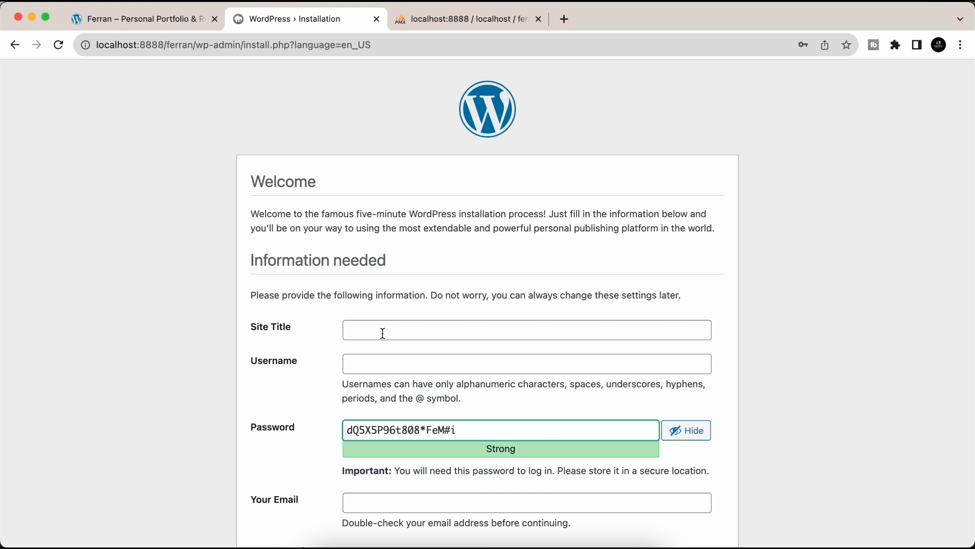
click(377, 336)
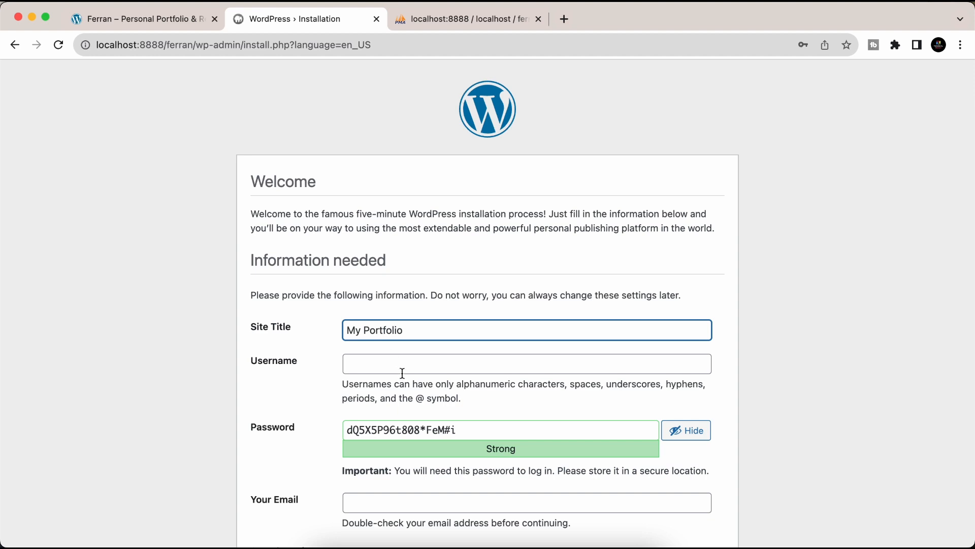
click(387, 362)
- Enter the admin username and replace the generated password with a confirmed weak one
text(admin)
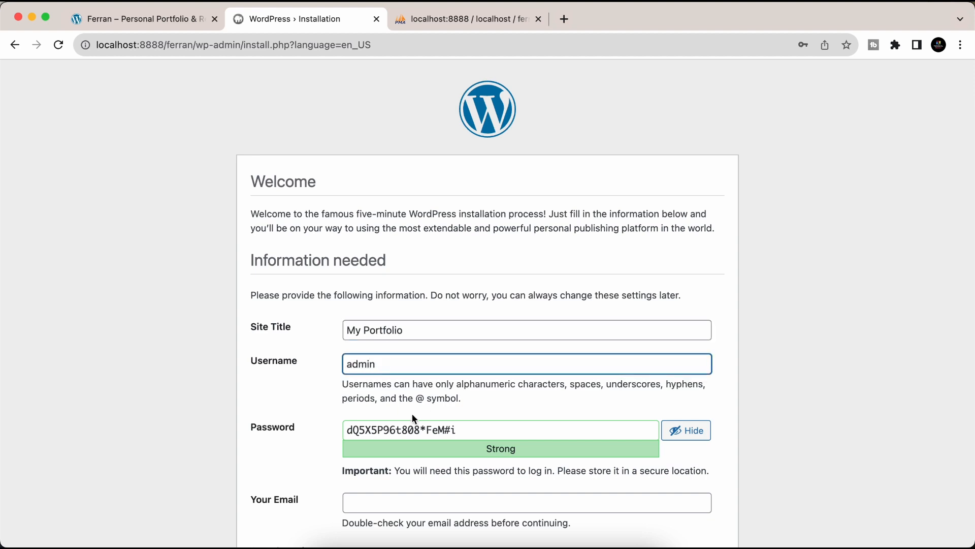
click(374, 437)
key(super+a)
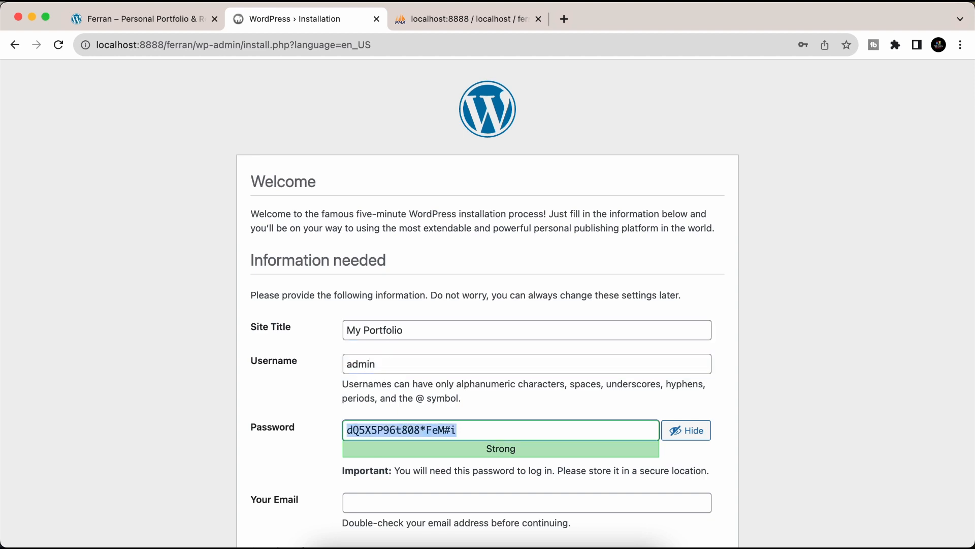
key(BackSpace)
text(Admin@)
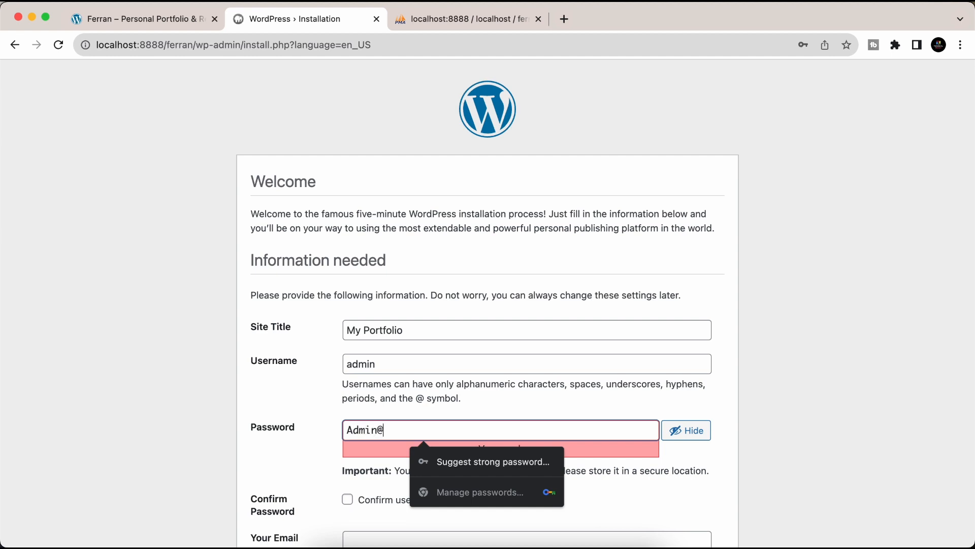
text(123456)
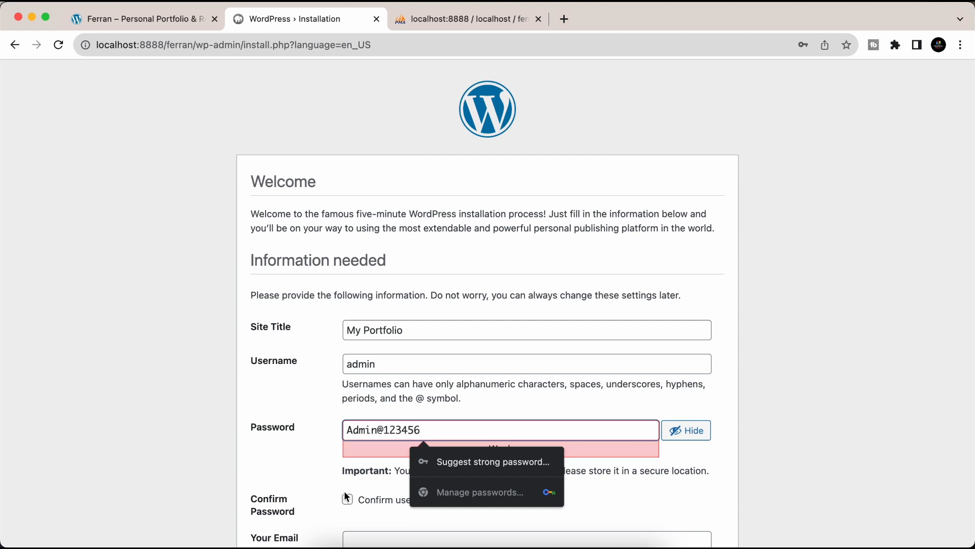
click(347, 498)
- Add the admin e-mail, discourage search-engine indexing, and install WordPress
scroll(312, 477, down, 3)
click(364, 449)
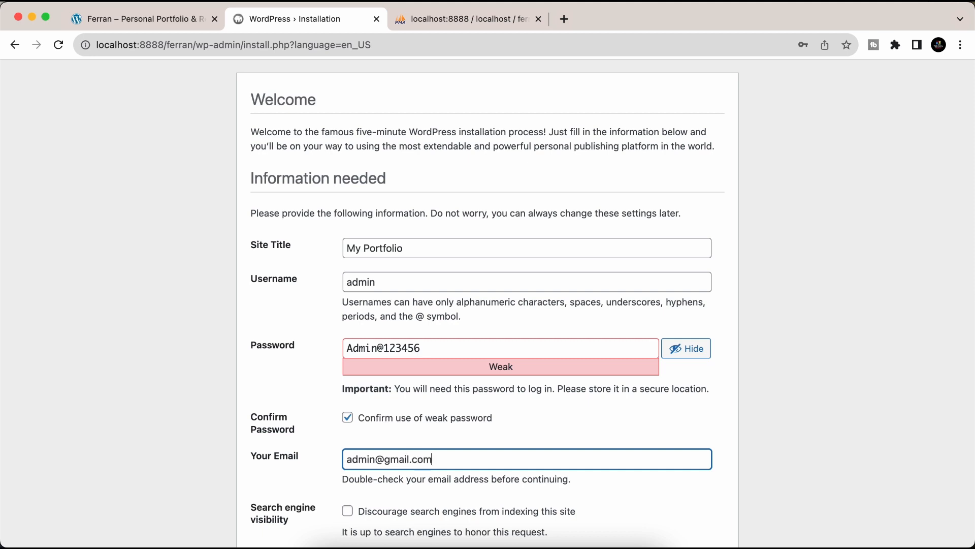
scroll(446, 435, down, 2)
click(348, 442)
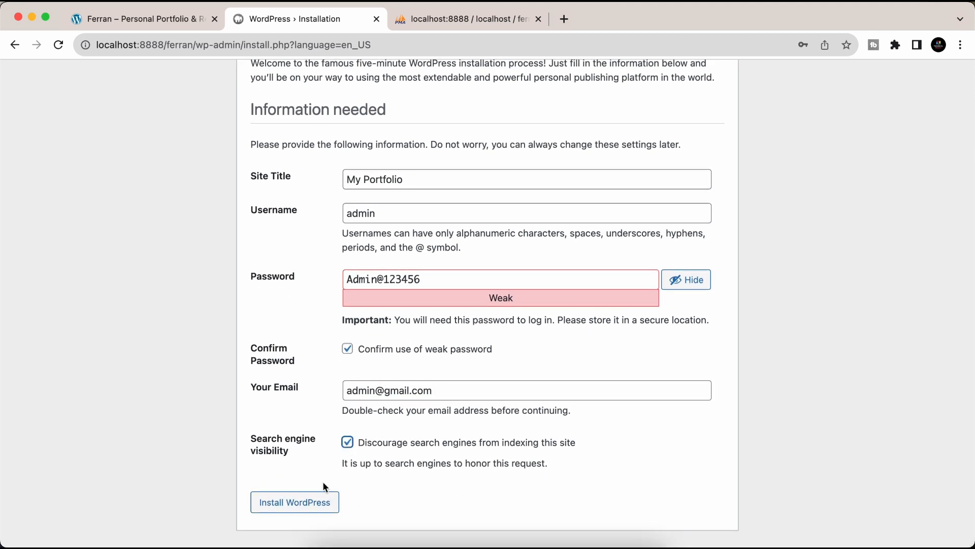
click(307, 499)
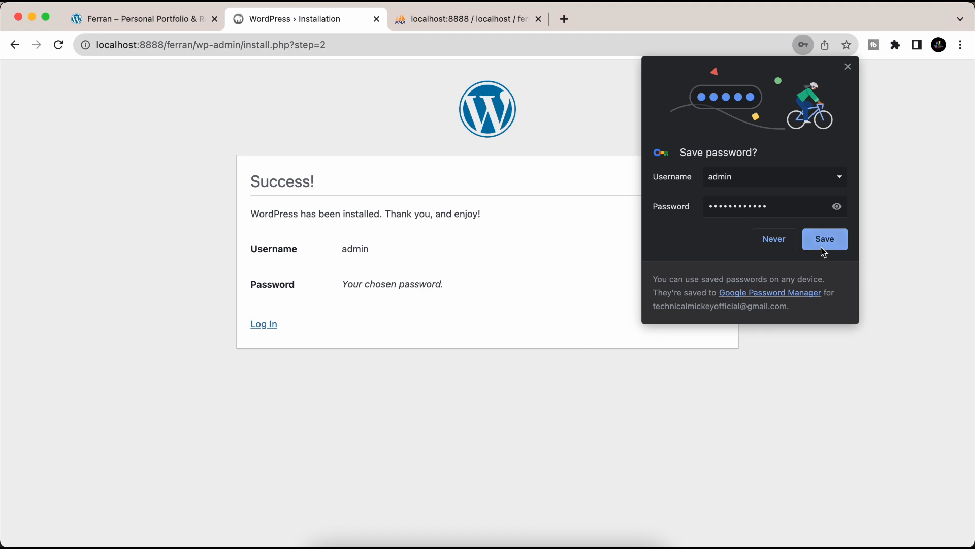
- Save the admin login in the browser and log in to the new site
click(824, 251)
click(258, 327)
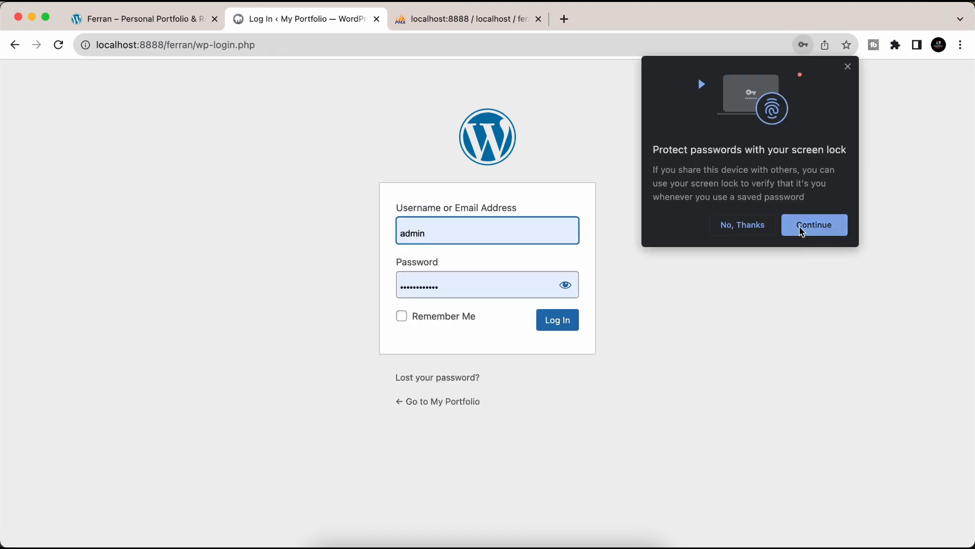
click(753, 225)
click(568, 326)
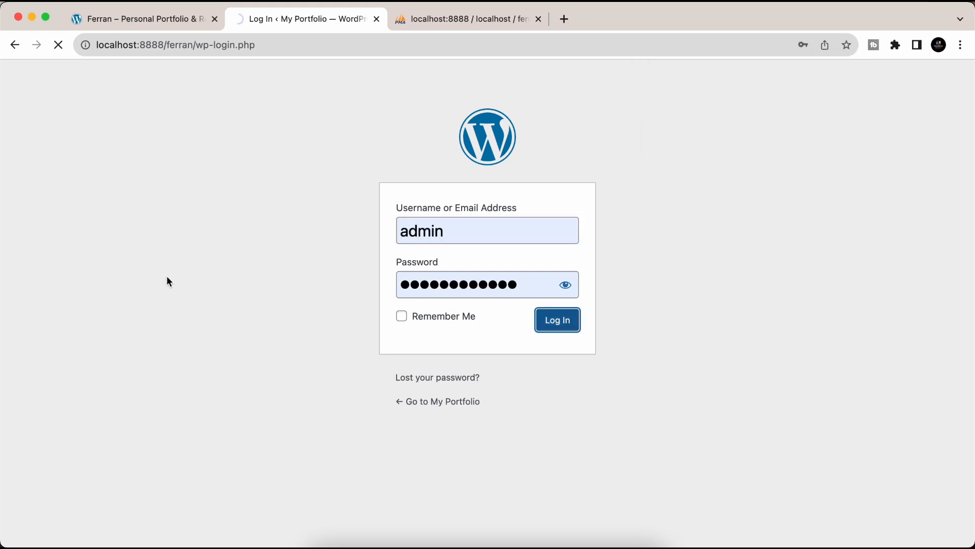
- Check that the ferran database now holds the wp_ tables, then return to the dashboard
click(501, 28)
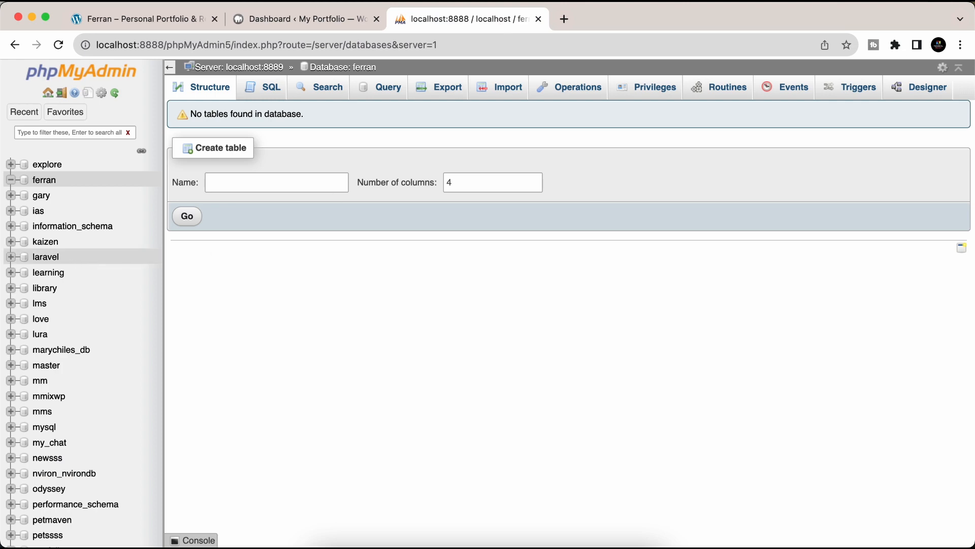
click(44, 181)
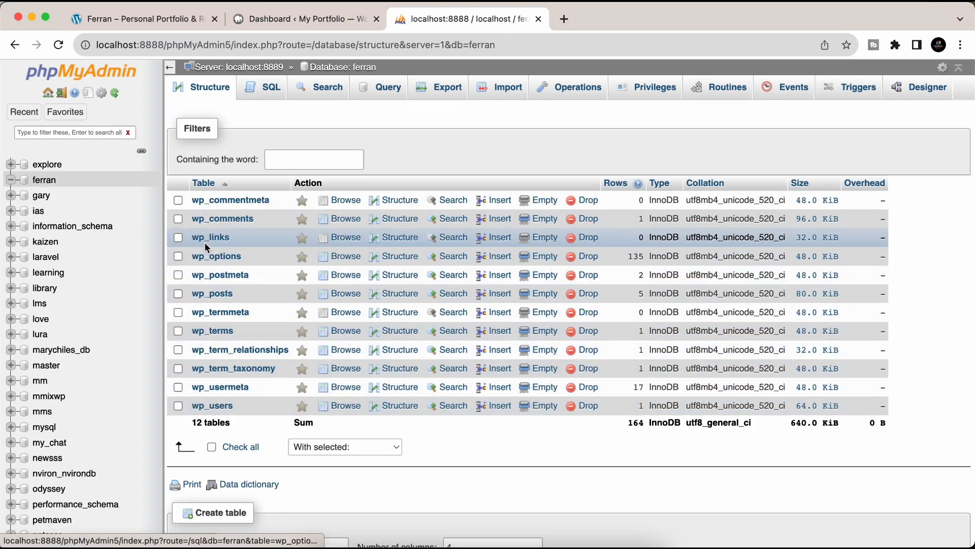
click(279, 19)
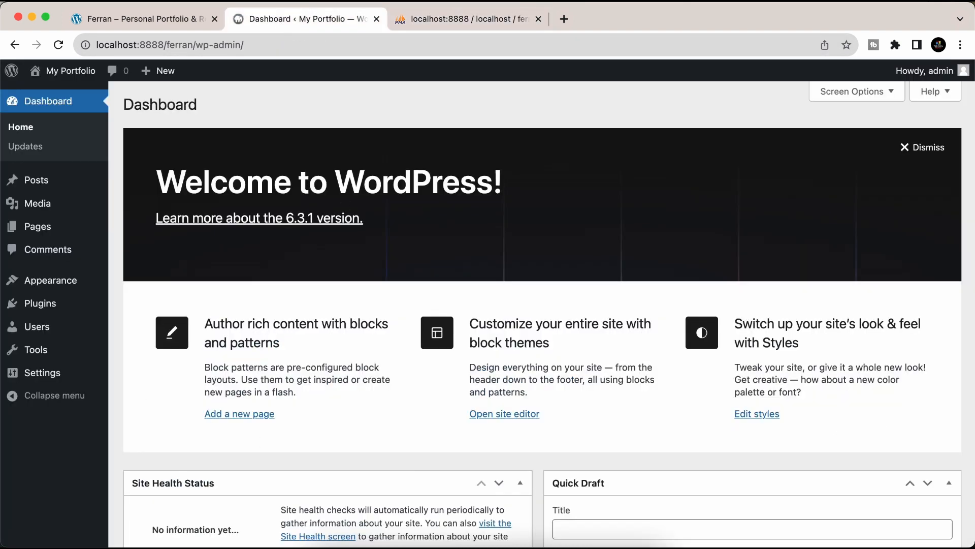
- Trash the Hello world! post and delete it permanently
mouse_move(27, 183)
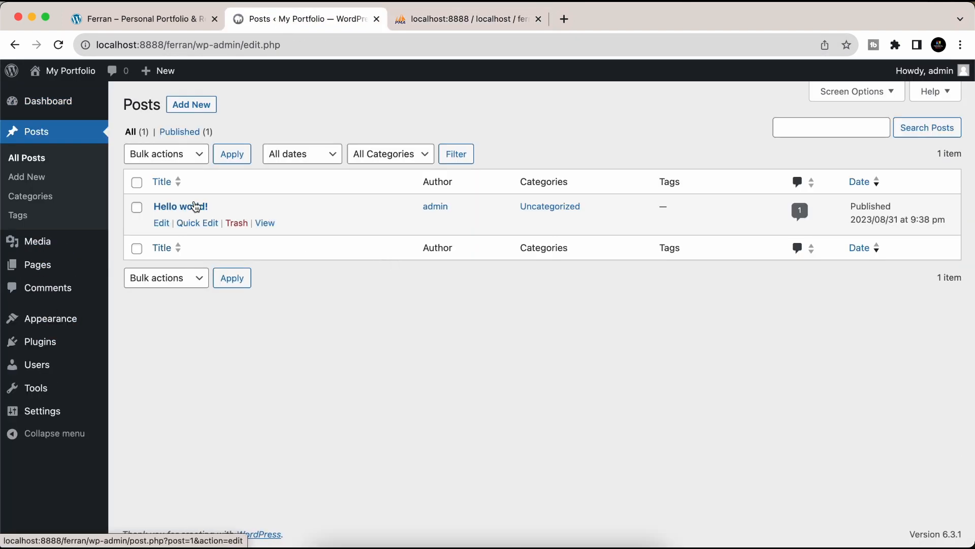
click(239, 221)
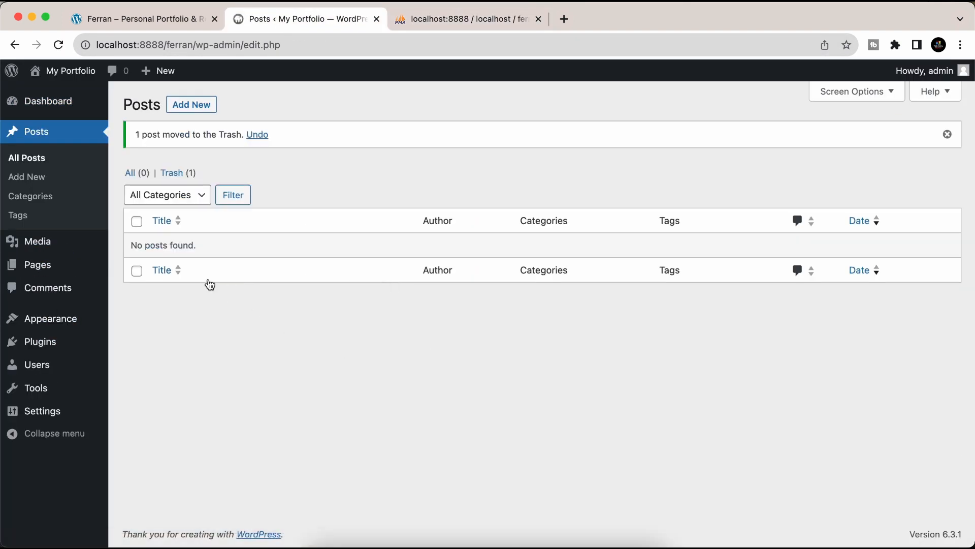
click(178, 173)
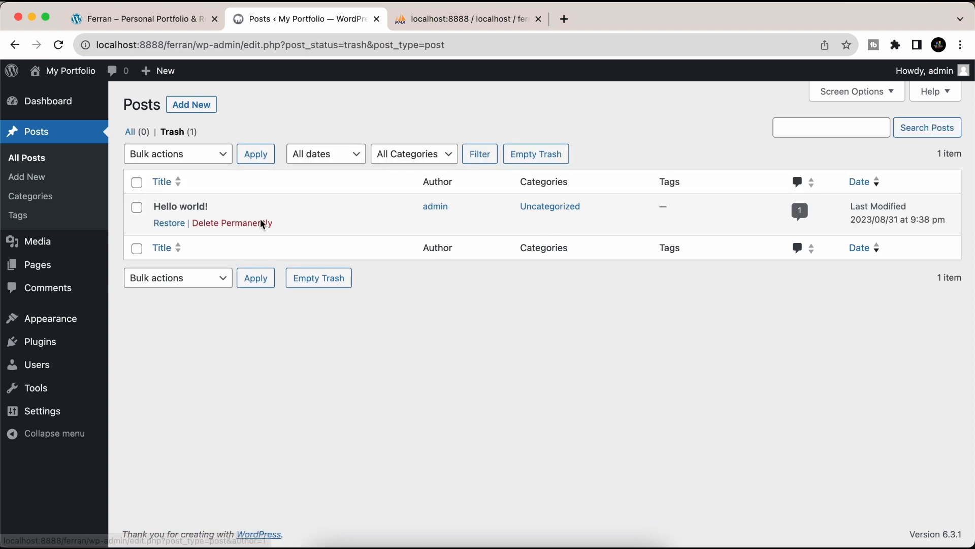
click(244, 224)
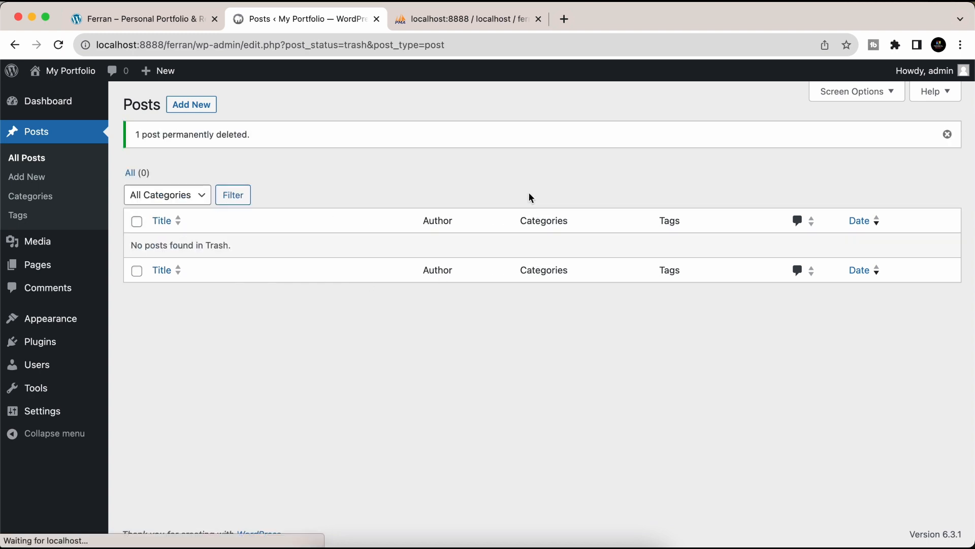
- Bulk-trash the Privacy Policy and Sample Page pages, then empty the pages trash
mouse_move(24, 266)
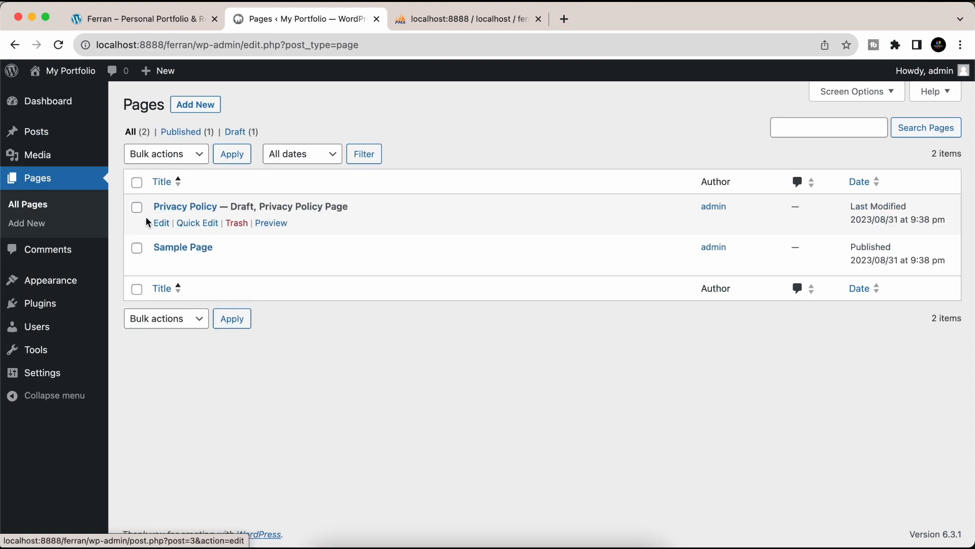
click(137, 181)
click(155, 154)
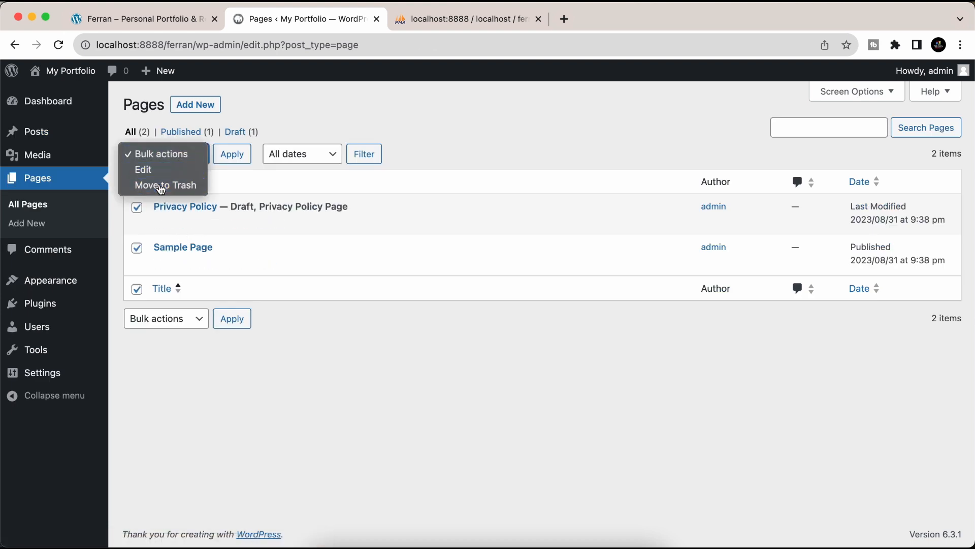
click(161, 185)
click(233, 154)
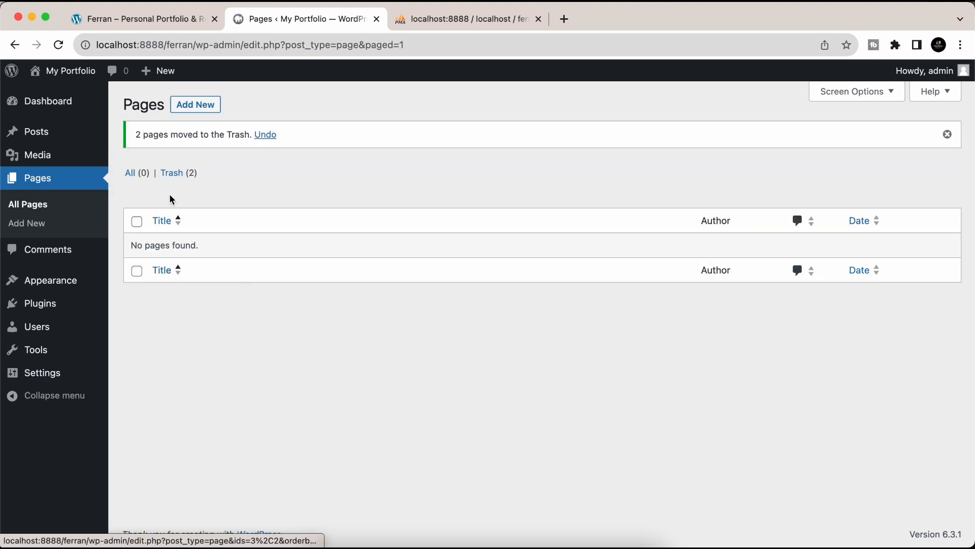
click(176, 174)
click(441, 158)
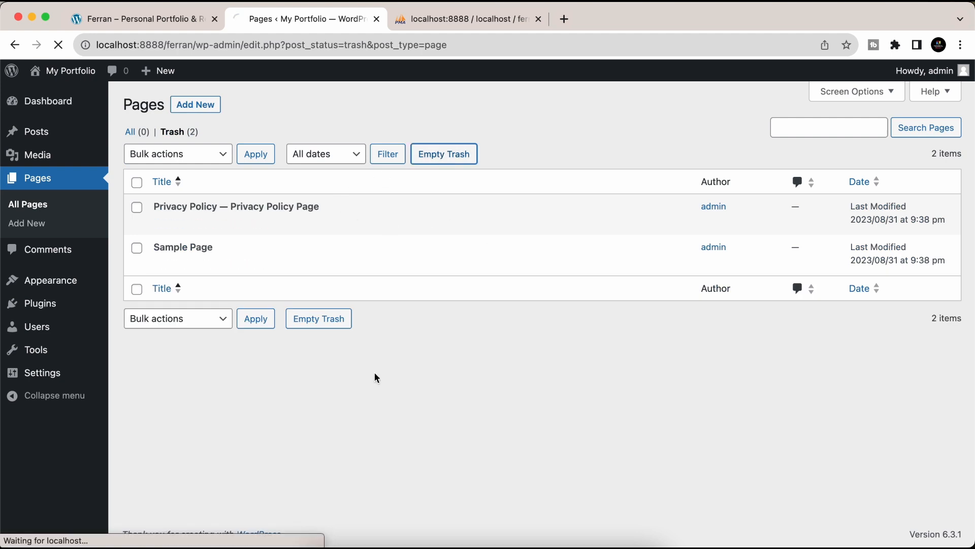
mouse_move(61, 287)
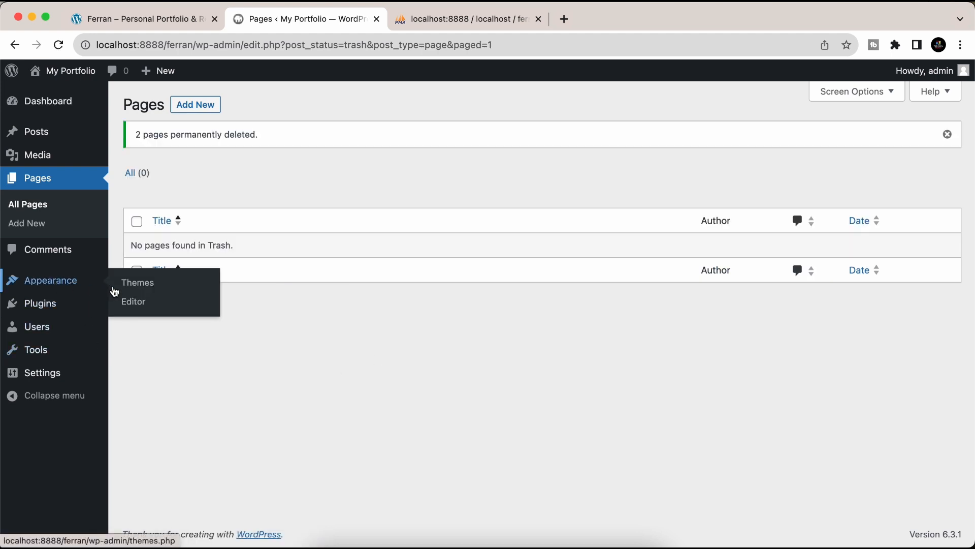
click(126, 283)
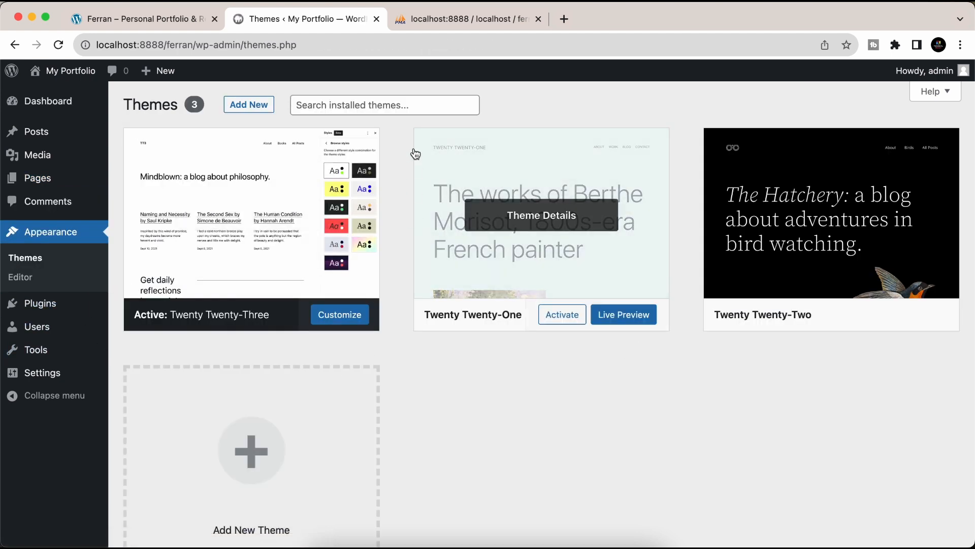
- Install the Hello Elementor theme from Add New themes and activate it
click(249, 104)
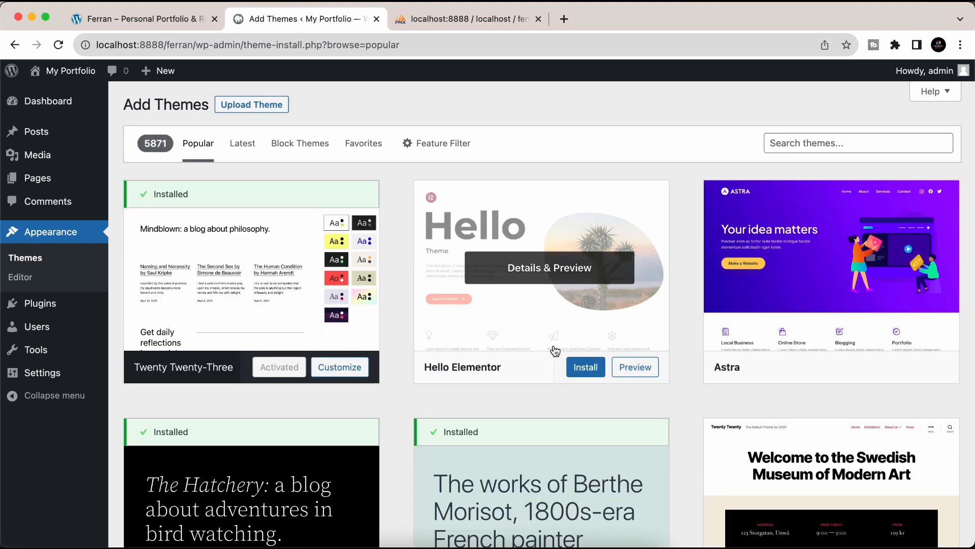
click(584, 374)
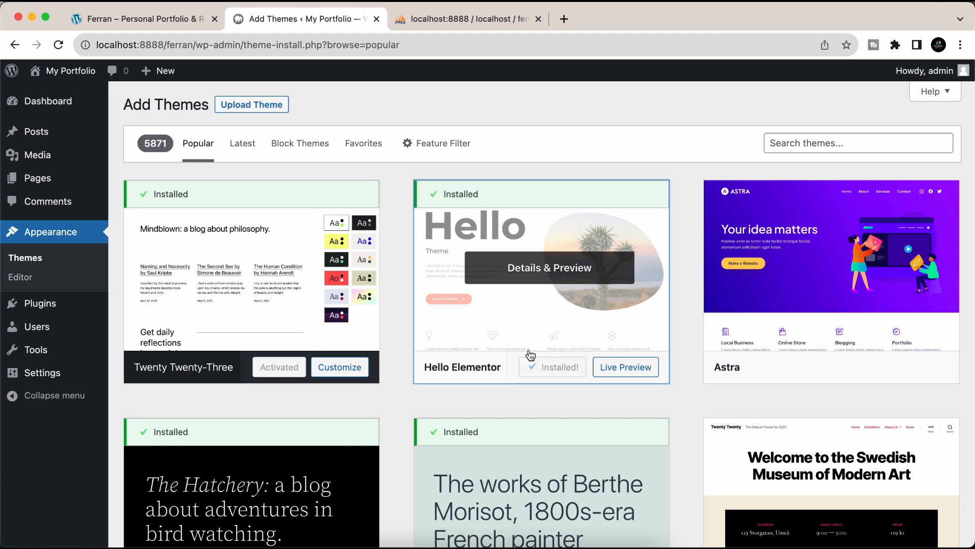
click(562, 368)
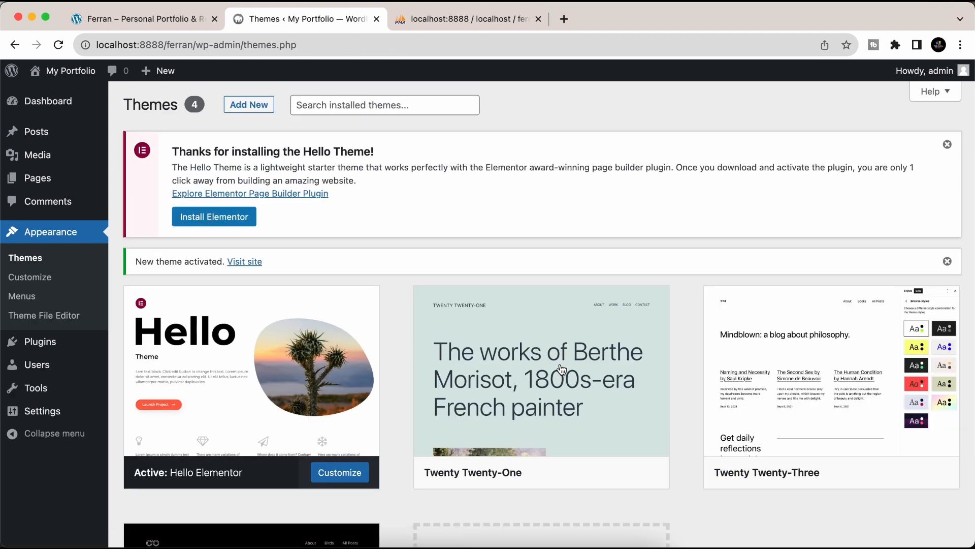
mouse_move(33, 346)
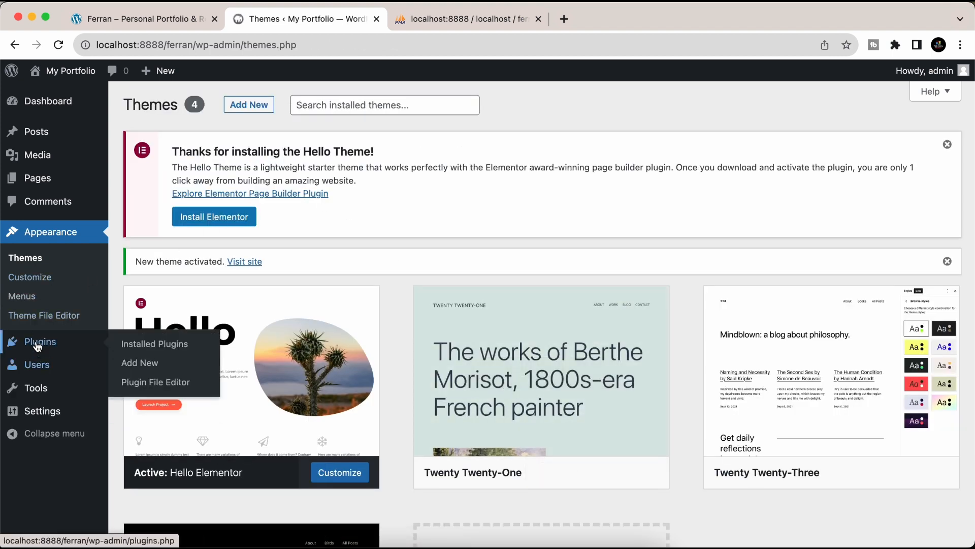
click(141, 371)
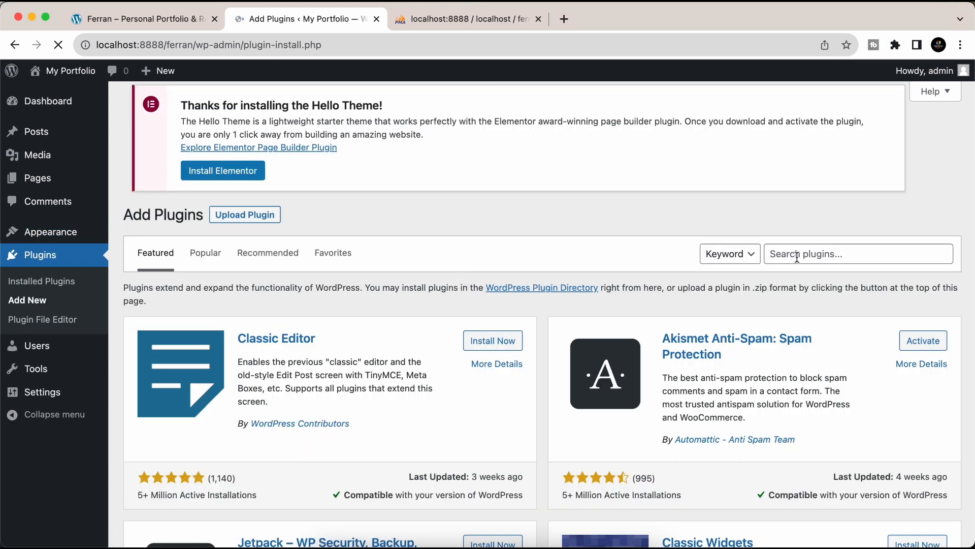
- Search plugins for 'Ele', then install and activate Elementor Website Builder by Elementor.com
click(797, 255)
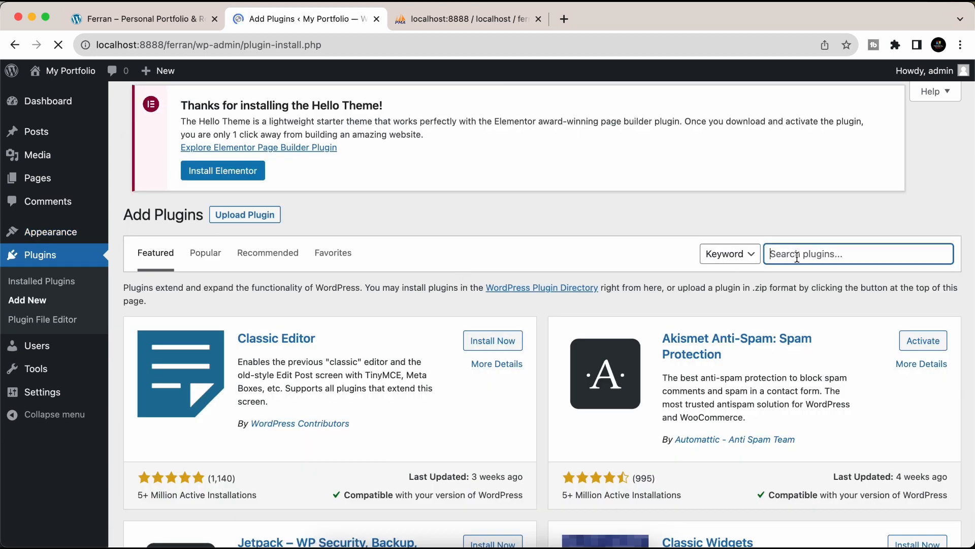
text(E)
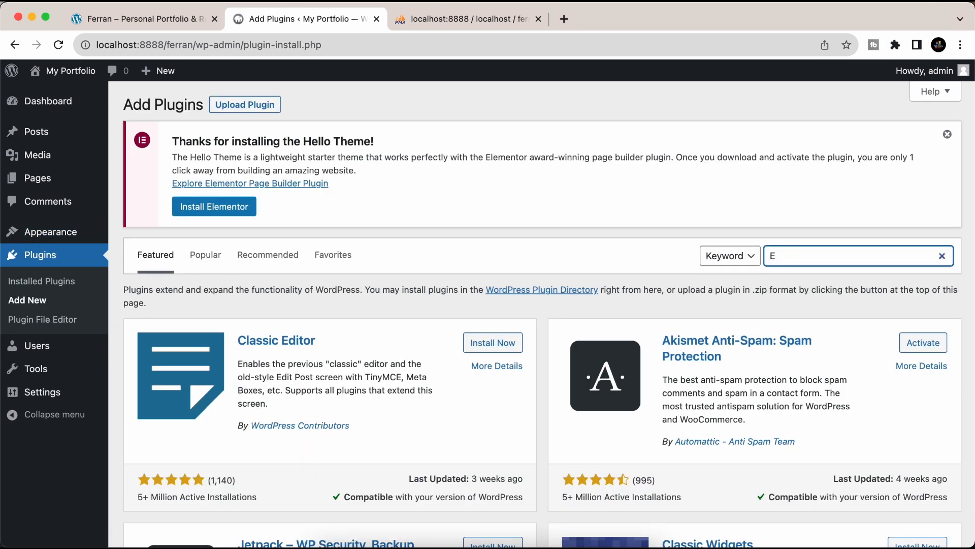
text(lementor)
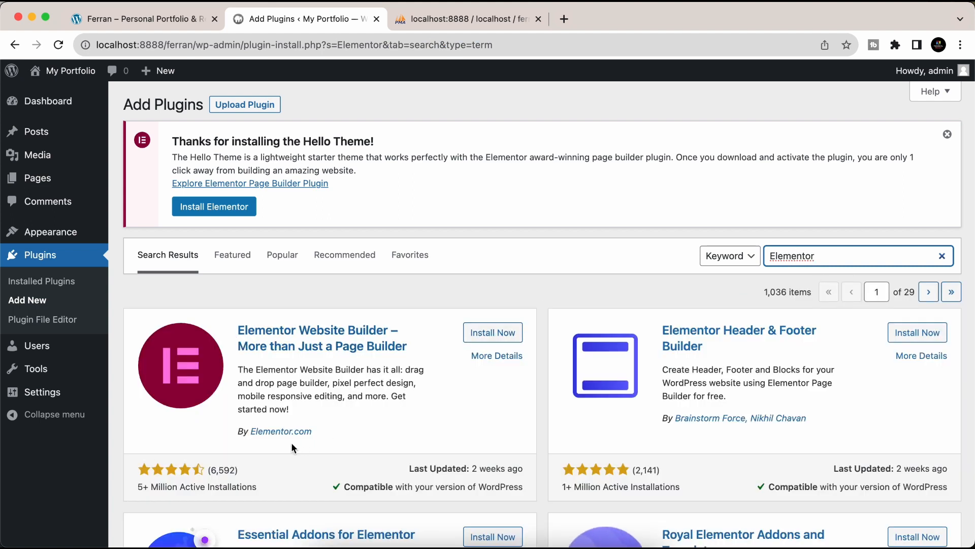
drag(127, 489, 264, 489)
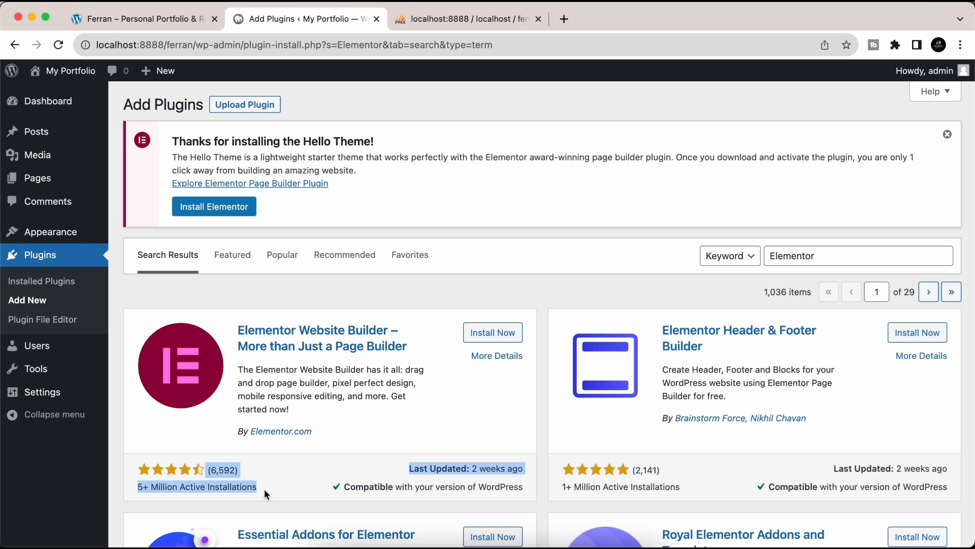
drag(313, 432, 232, 433)
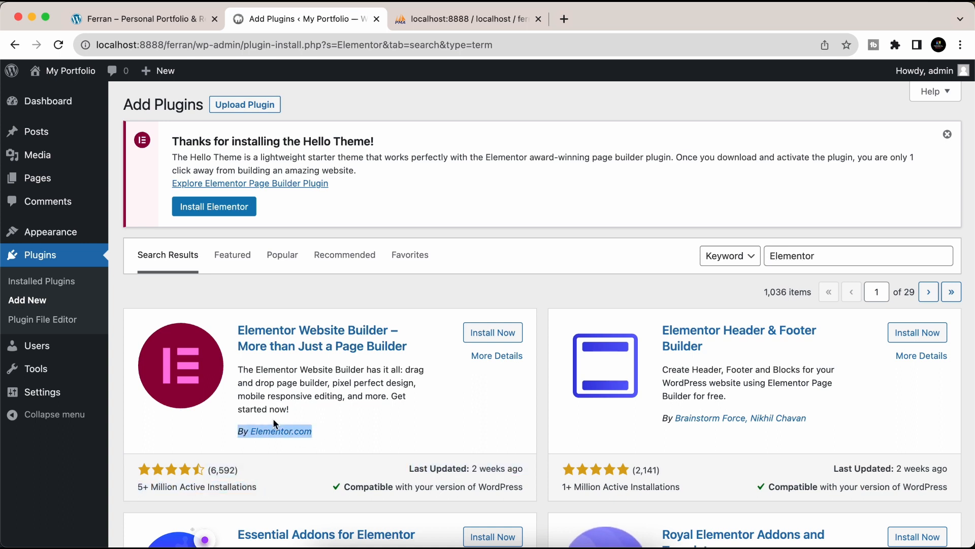
click(482, 334)
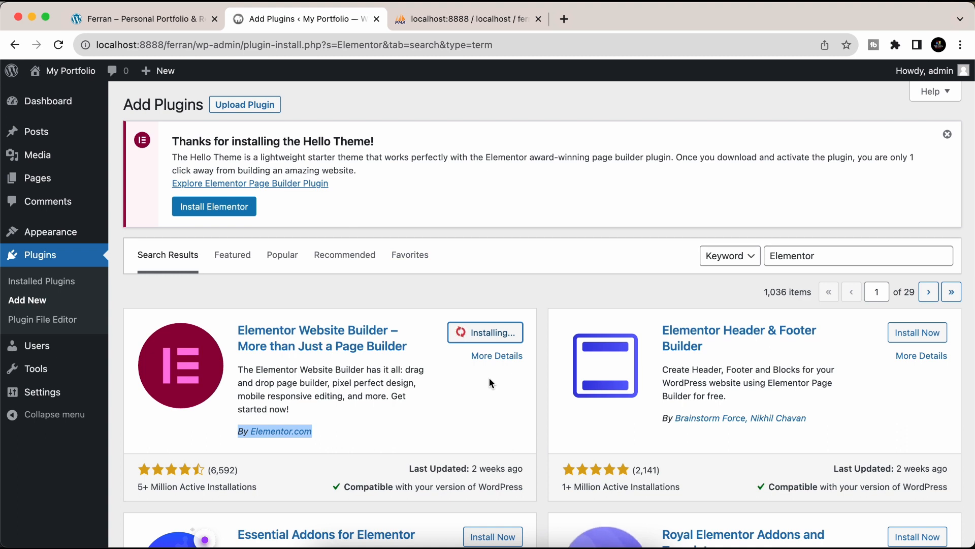
click(492, 337)
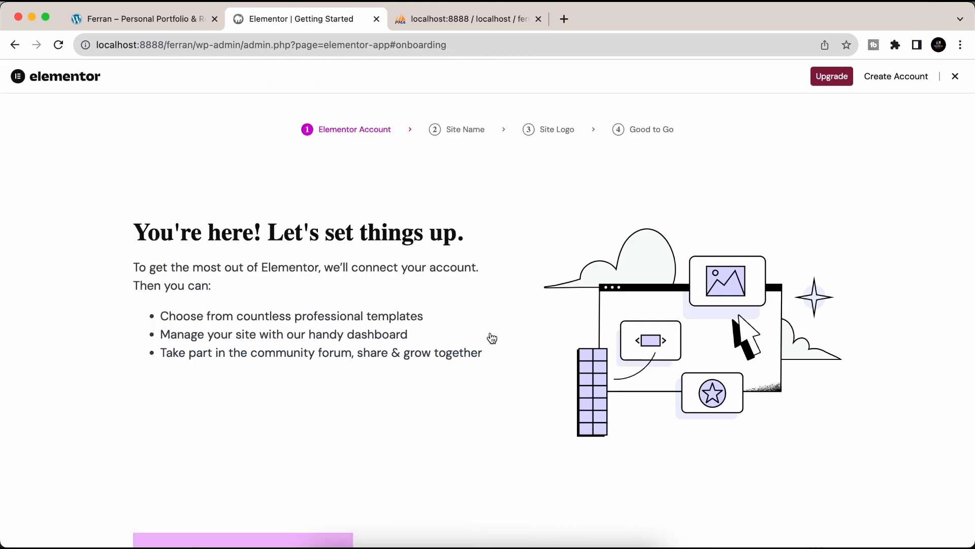
- Skip the Elementor account, Site Name, Site Logo and Good to Go onboarding steps
click(816, 497)
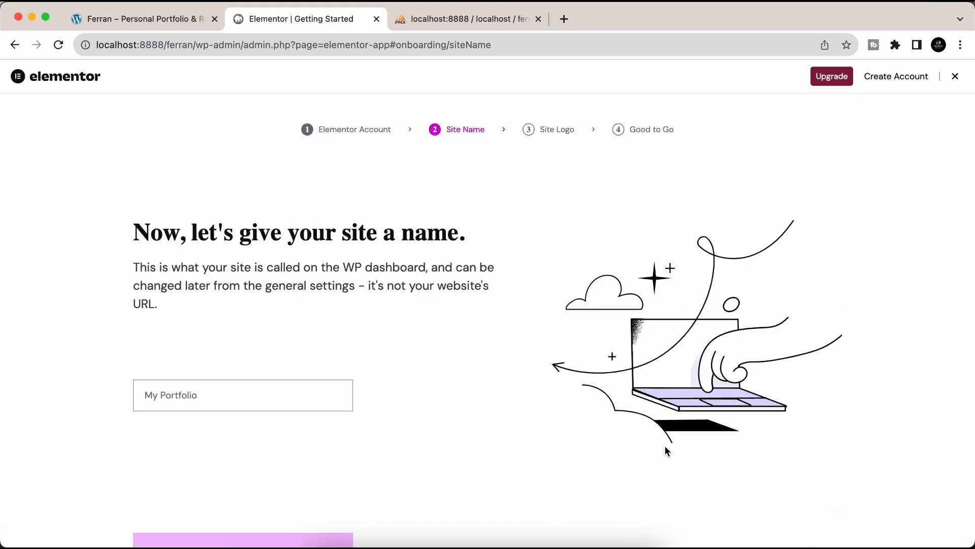
click(818, 531)
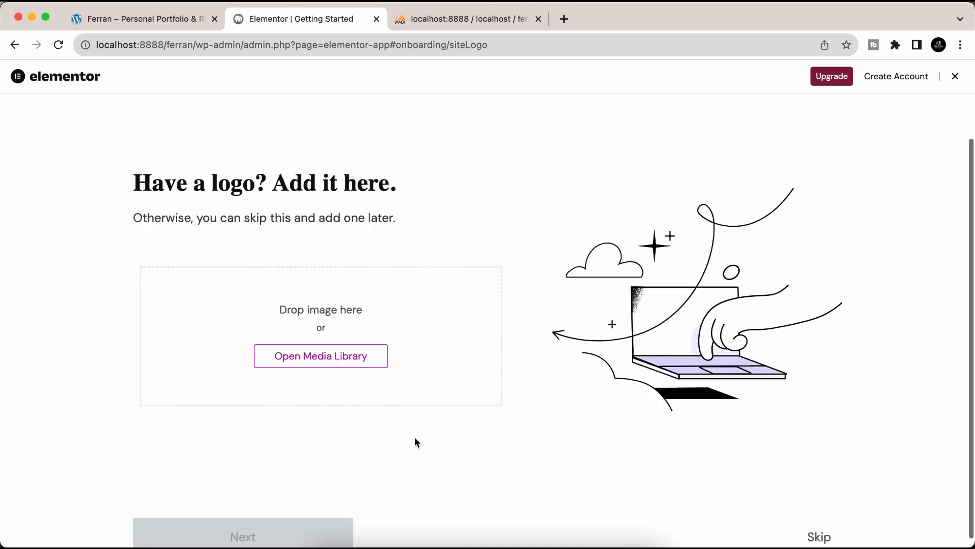
click(813, 531)
scroll(712, 462, down, 1)
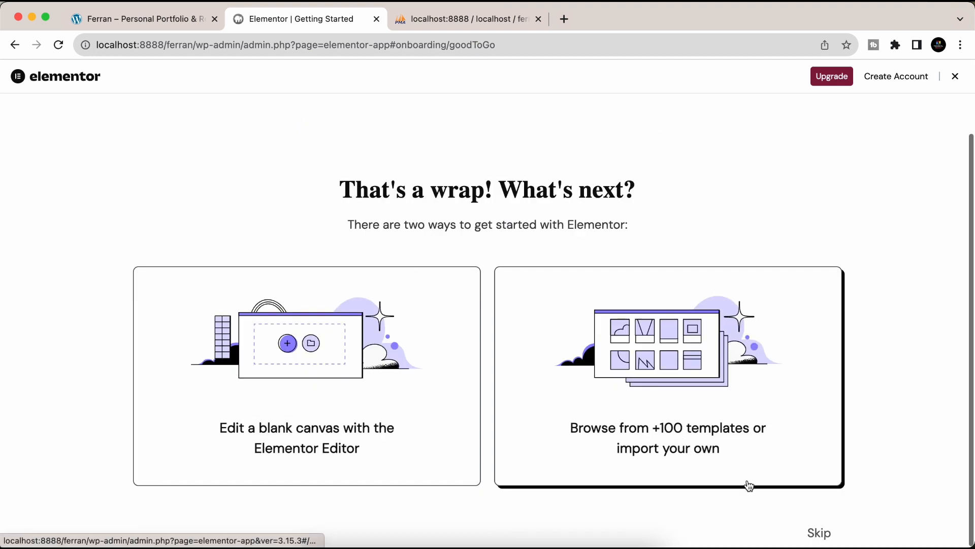
click(818, 532)
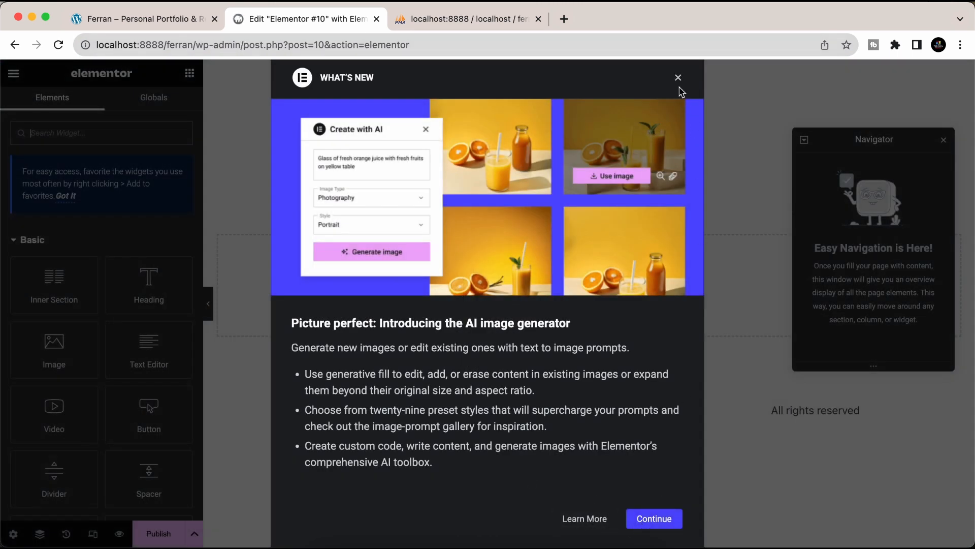
- Dismiss the AI image and containers announcements, exit Elementor choosing Decide Later, and close the block editor guide
click(678, 79)
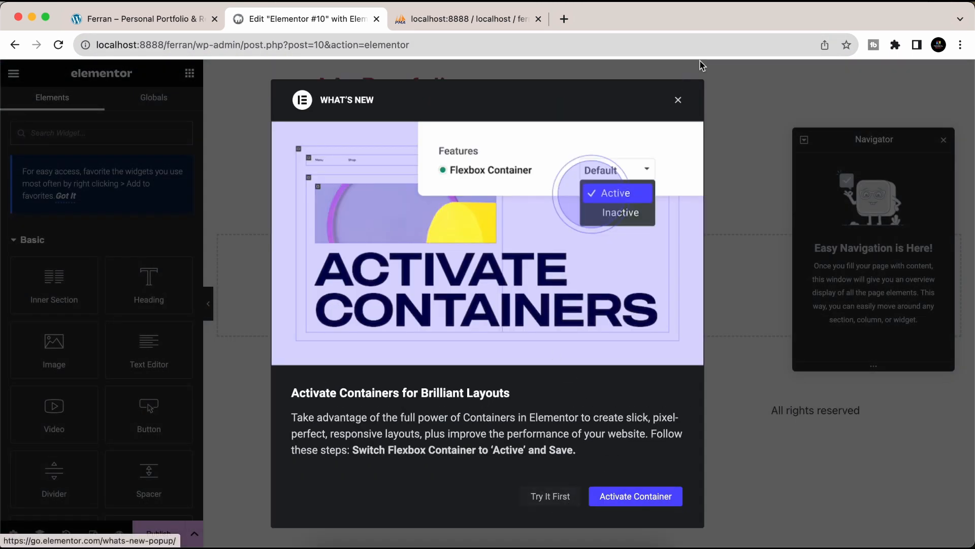
click(680, 98)
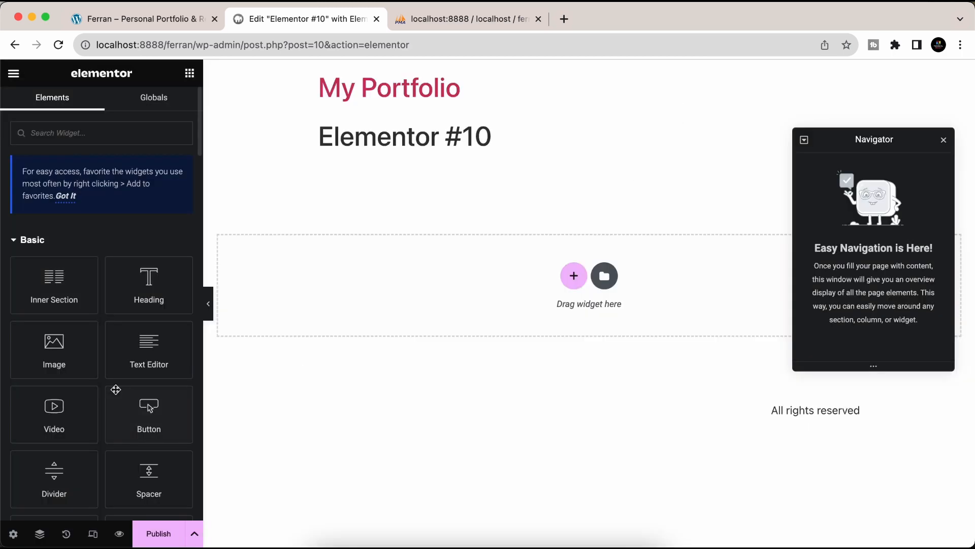
click(12, 72)
click(57, 335)
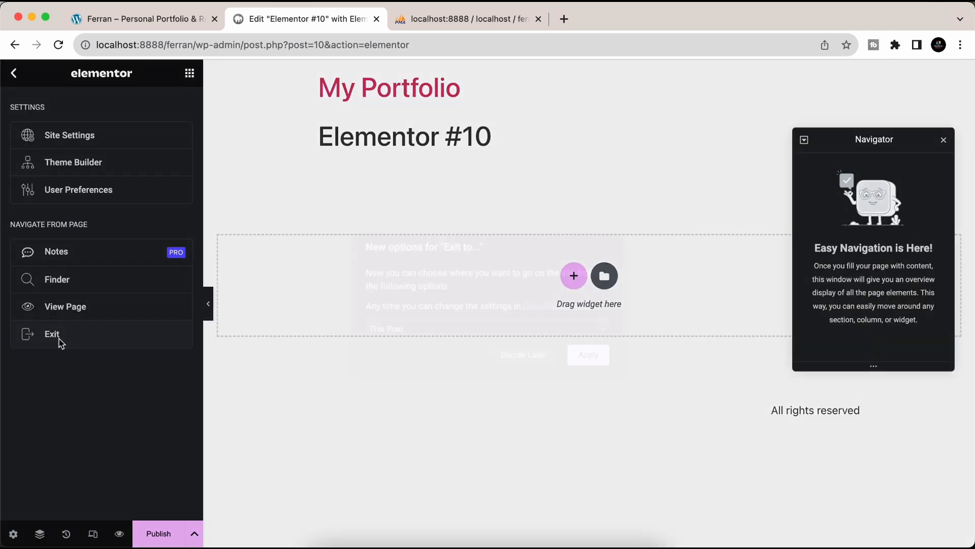
click(523, 357)
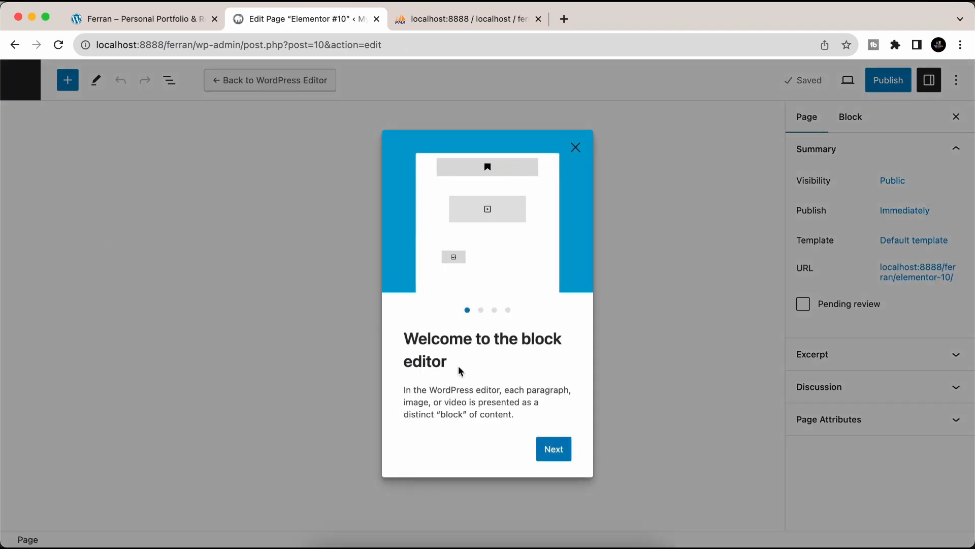
click(27, 90)
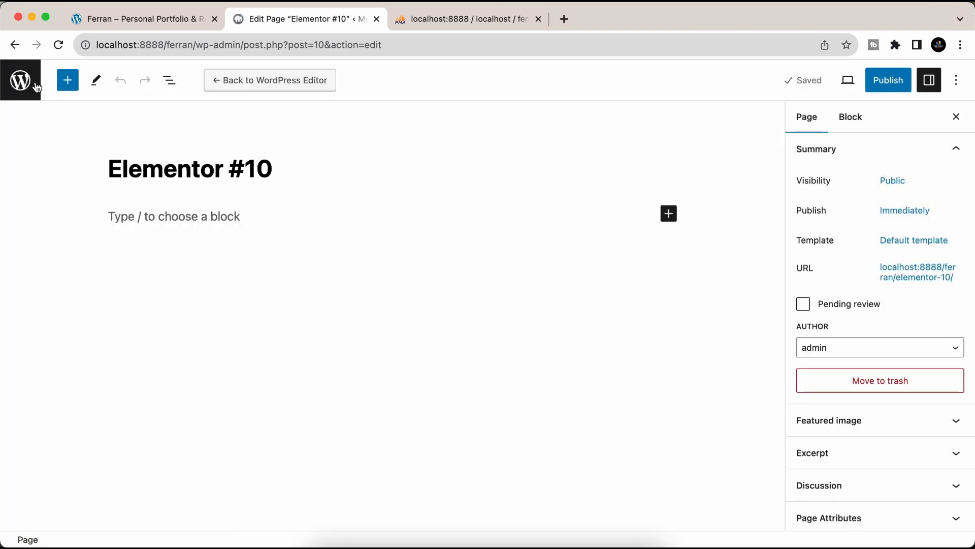
- Retitle the Elementor #10 page to 'Home'
click(20, 80)
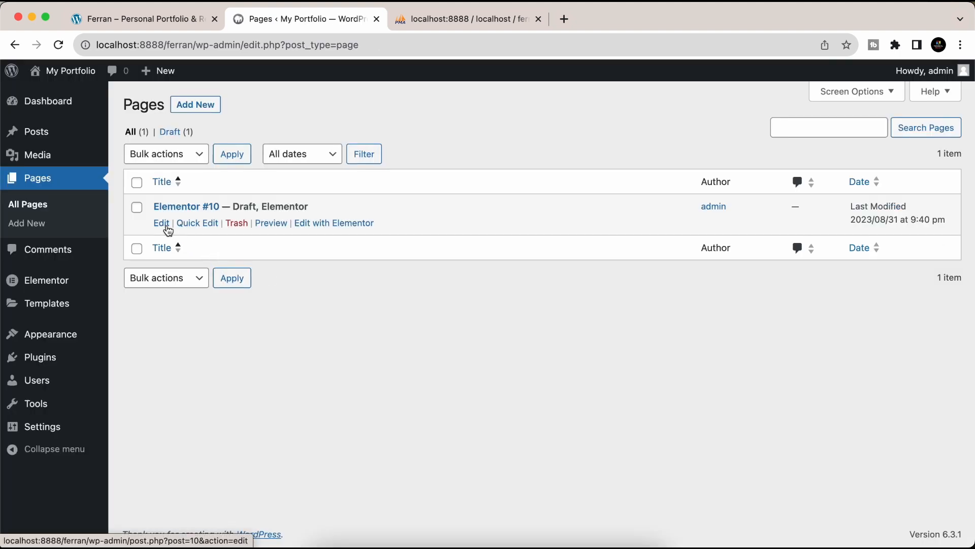
click(167, 227)
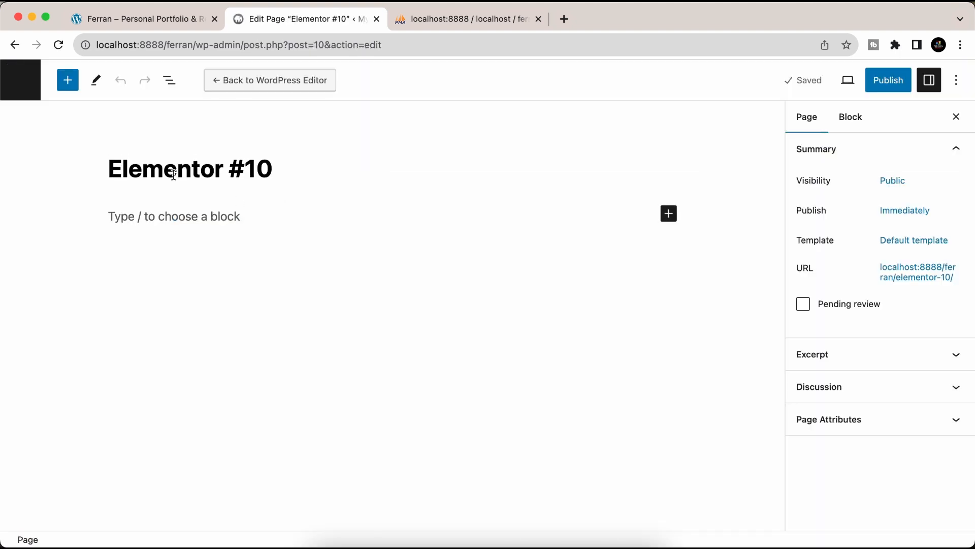
triple_click(165, 173)
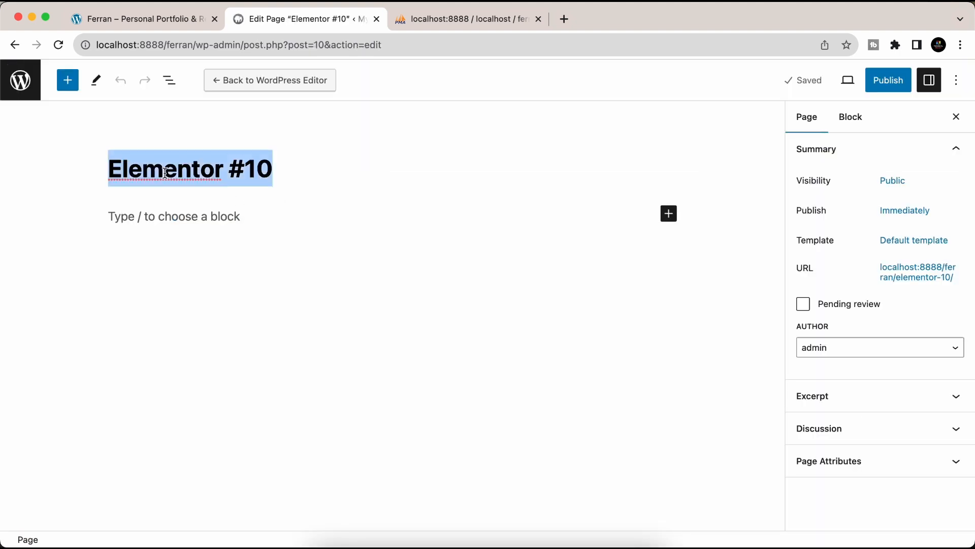
text(Home)
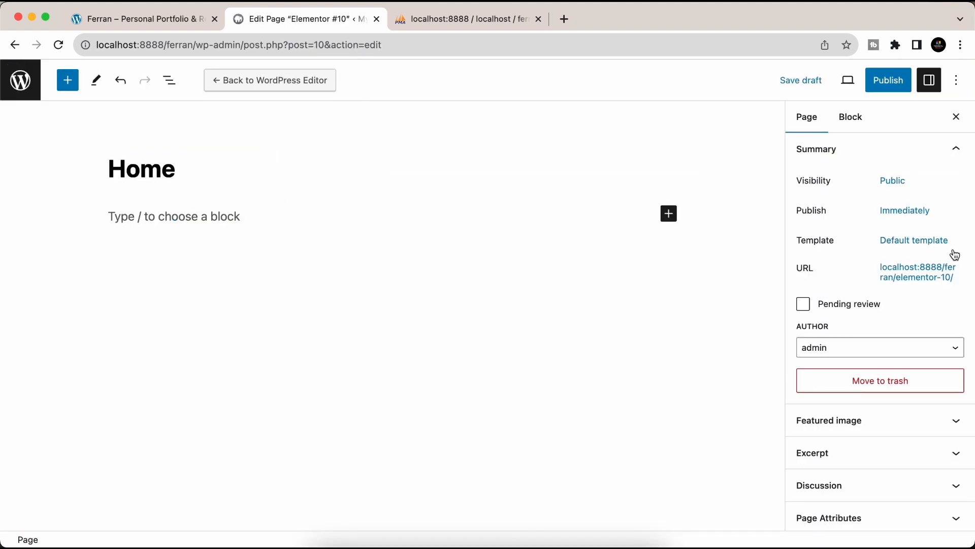
- Give the Home page the Elementor Full Width template and publish it
click(934, 249)
click(880, 340)
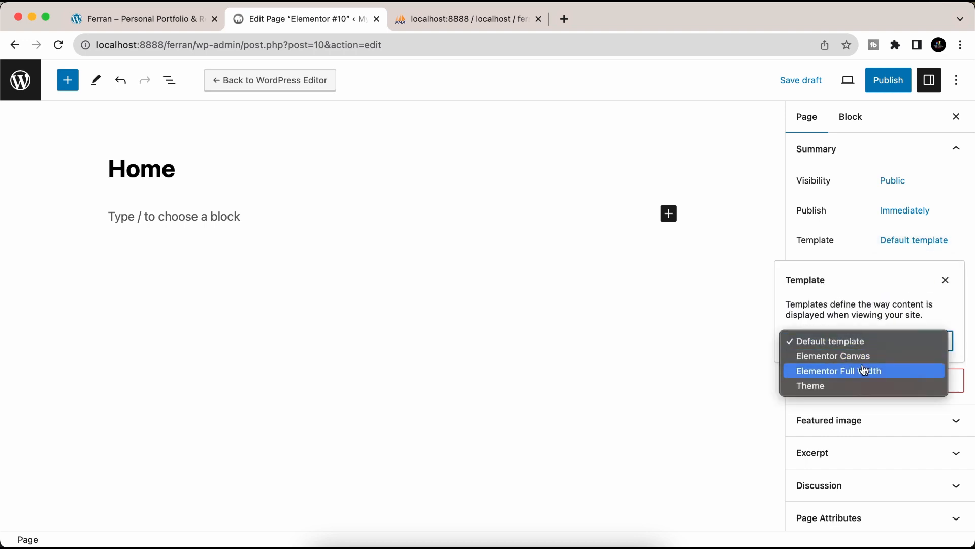
click(865, 371)
click(889, 81)
click(845, 81)
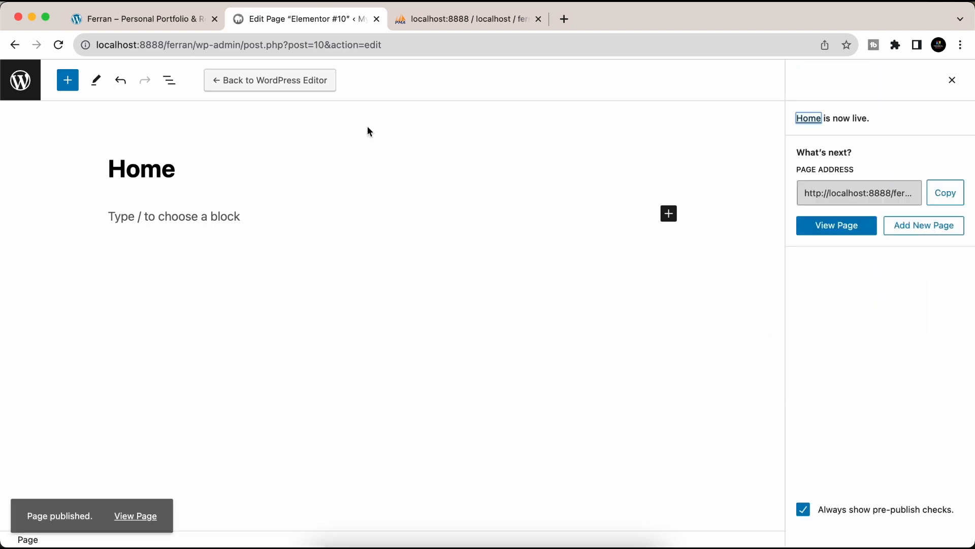
- Go from the pages list to Plugins > Add New
click(19, 86)
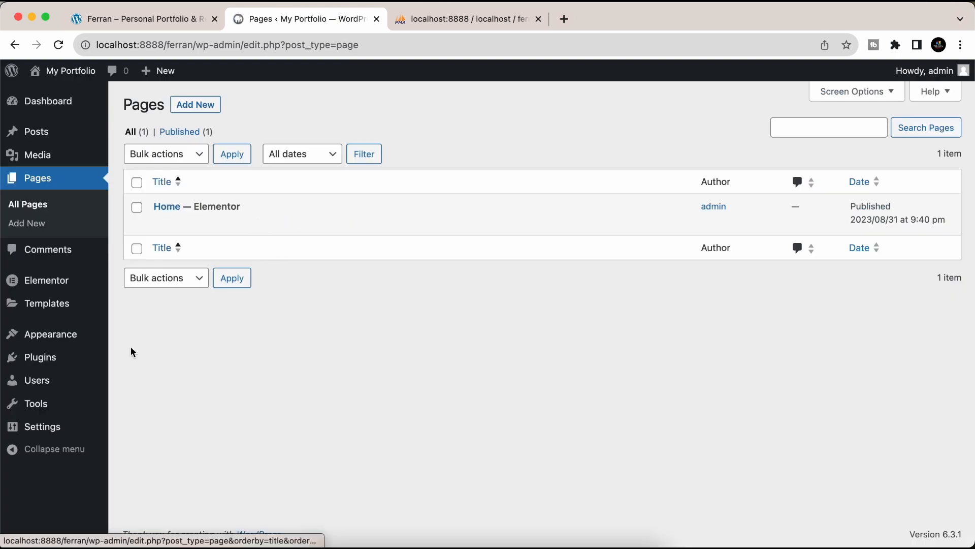
mouse_move(48, 360)
click(160, 380)
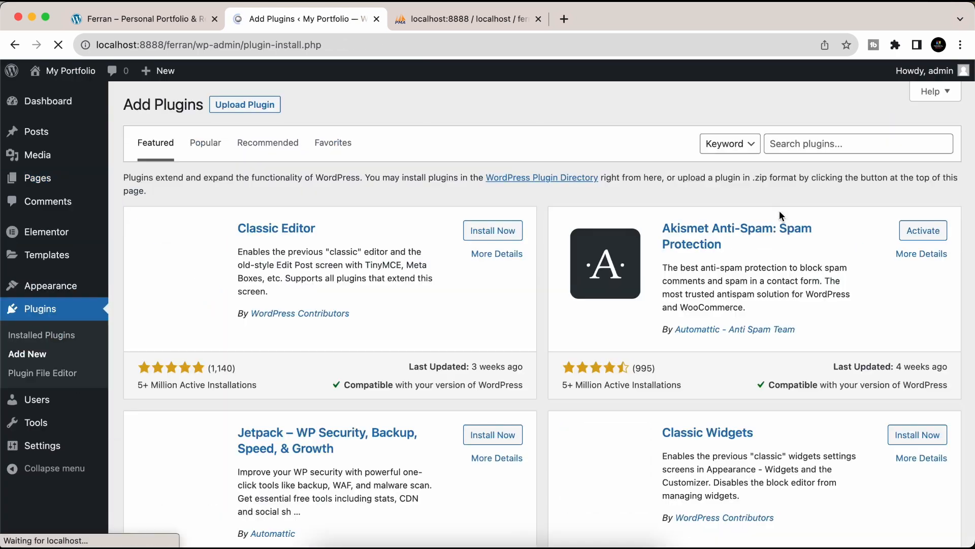
- Search the plugin directory for 'Envato', correcting the misspelled 'Envanto'
click(785, 143)
text(E)
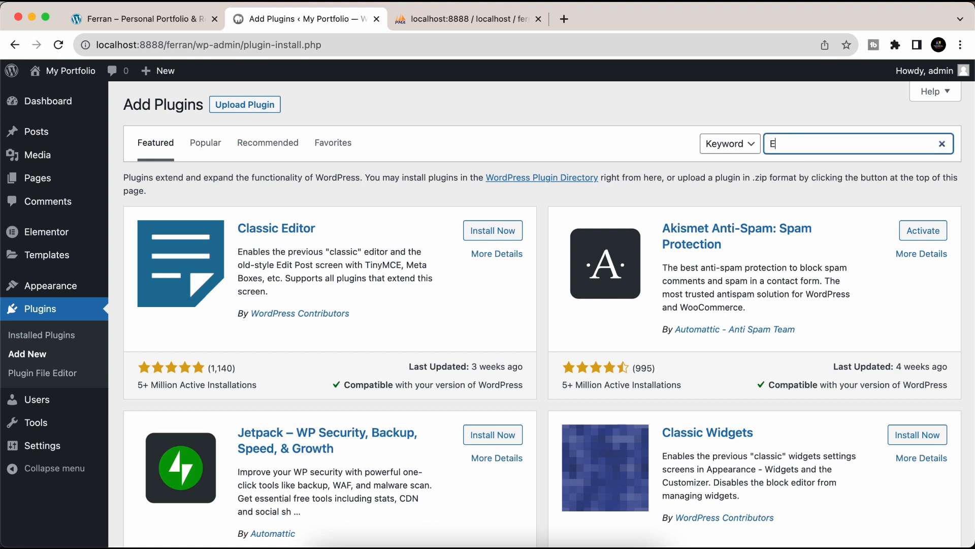
text(nvanto)
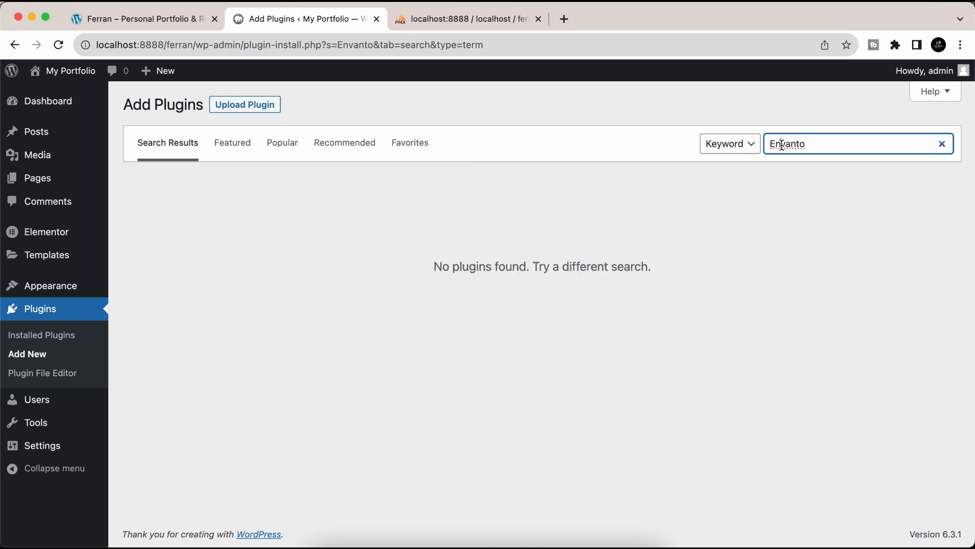
click(781, 145)
key(BackSpace)
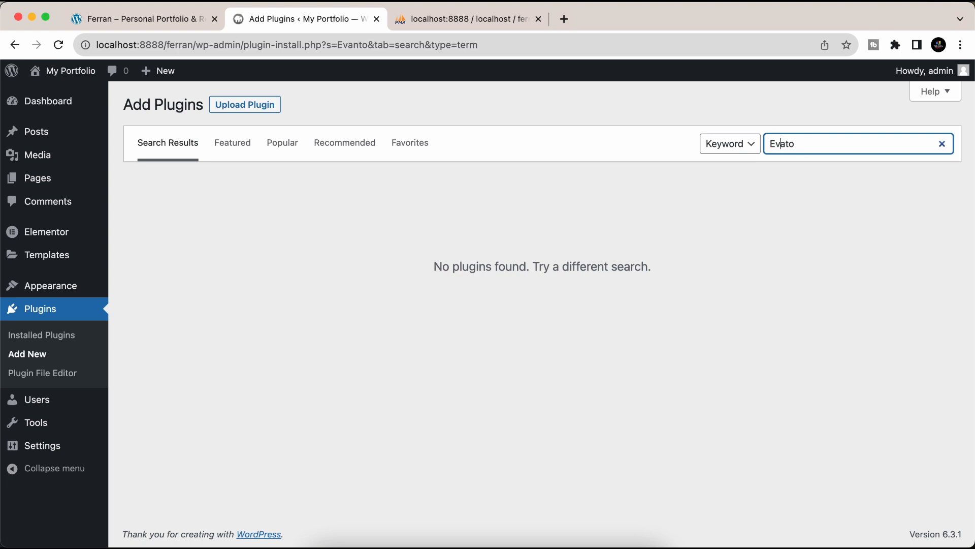
text(n)
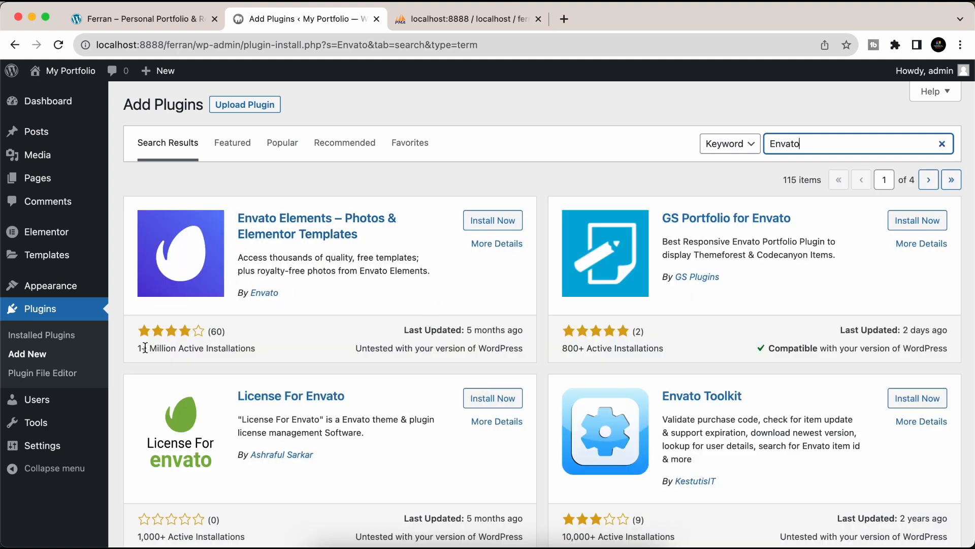
- Install the Envato Elements plugin by Envato and activate it
drag(299, 298, 238, 298)
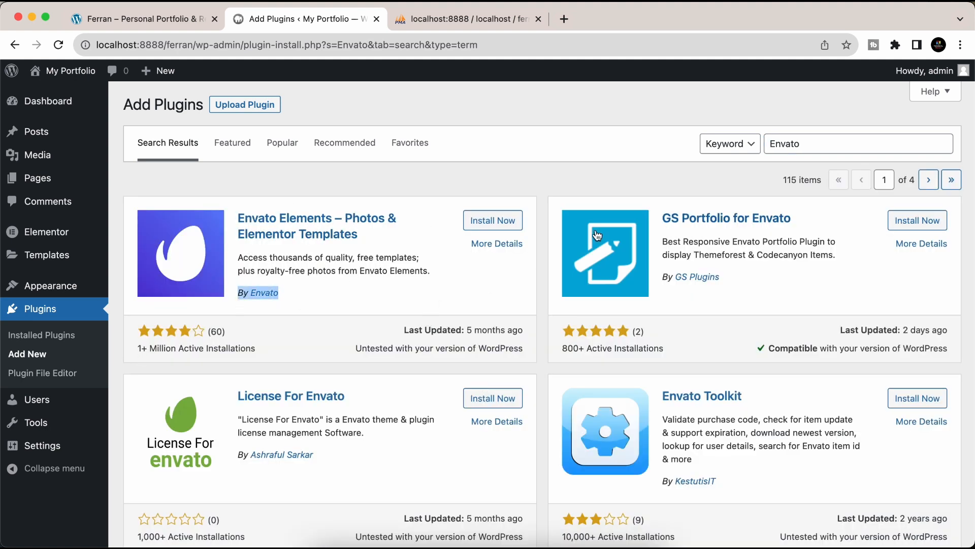
click(500, 220)
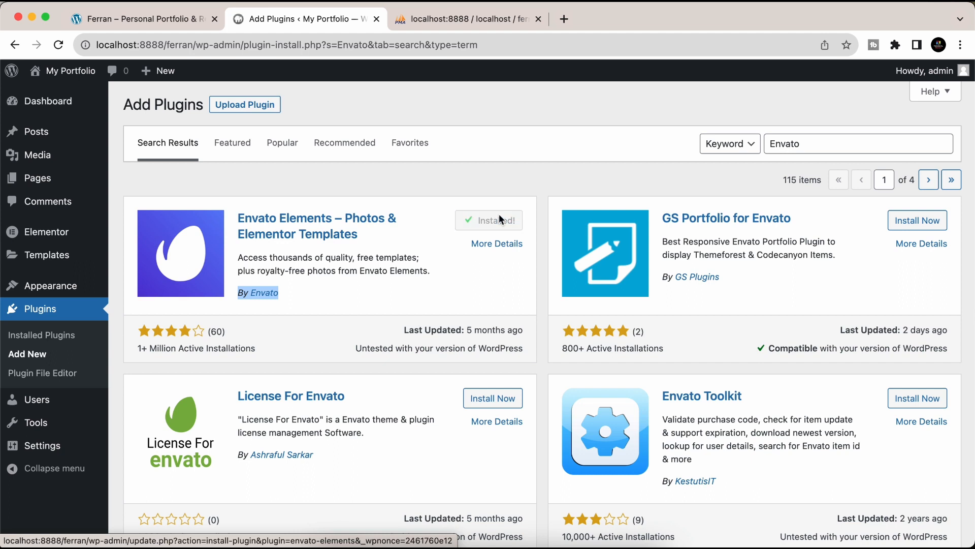
click(491, 226)
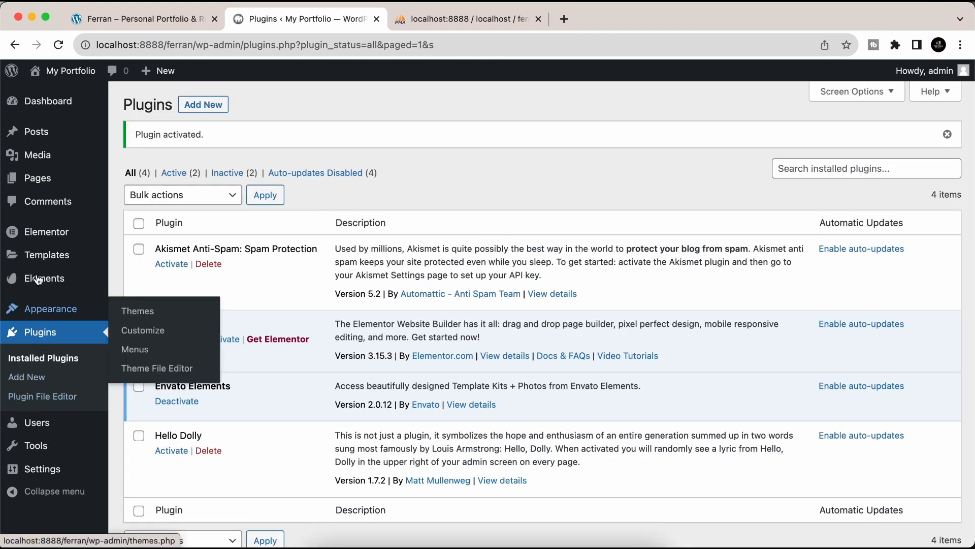
- In Elements > Installed Kits, upload the Ferran portfolio kit ZIP from Downloads
mouse_move(86, 291)
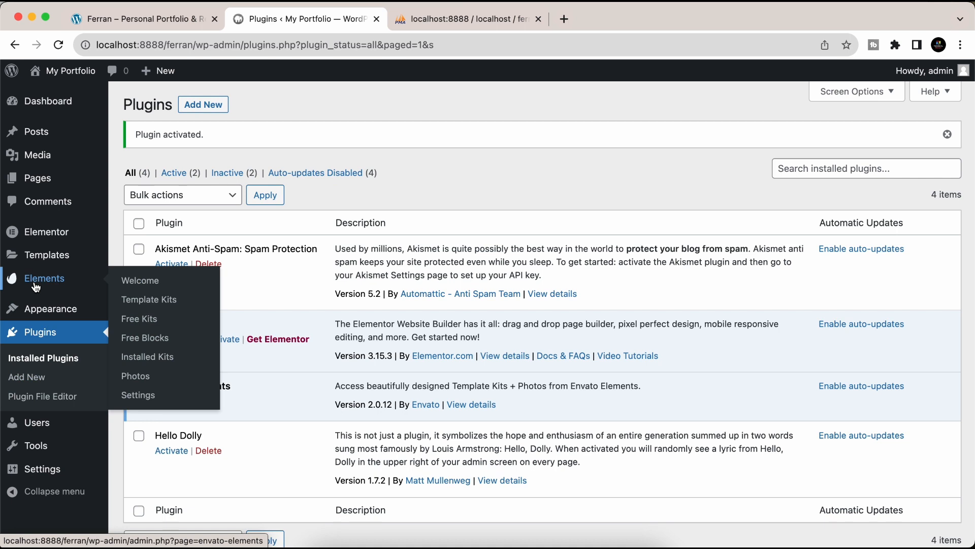
click(147, 357)
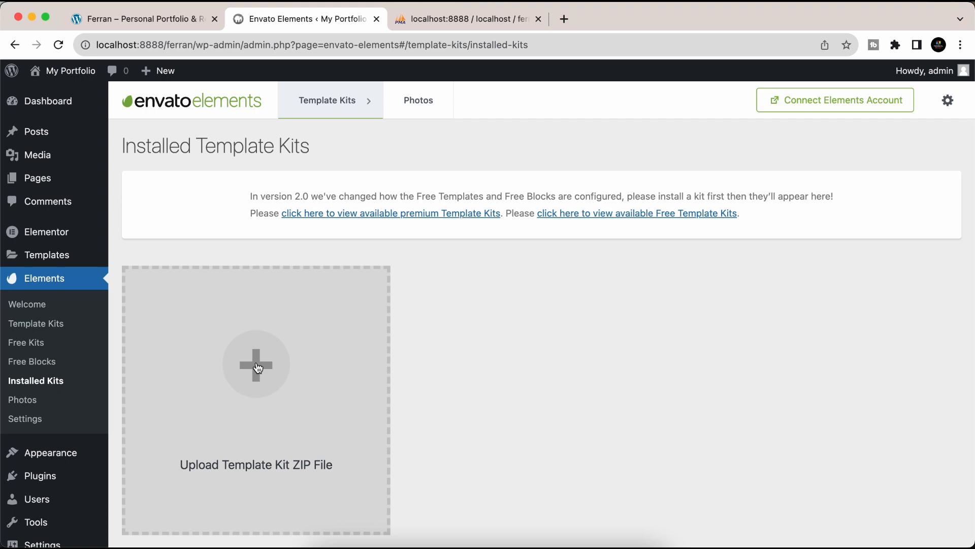
click(258, 368)
scroll(309, 343, down, 6)
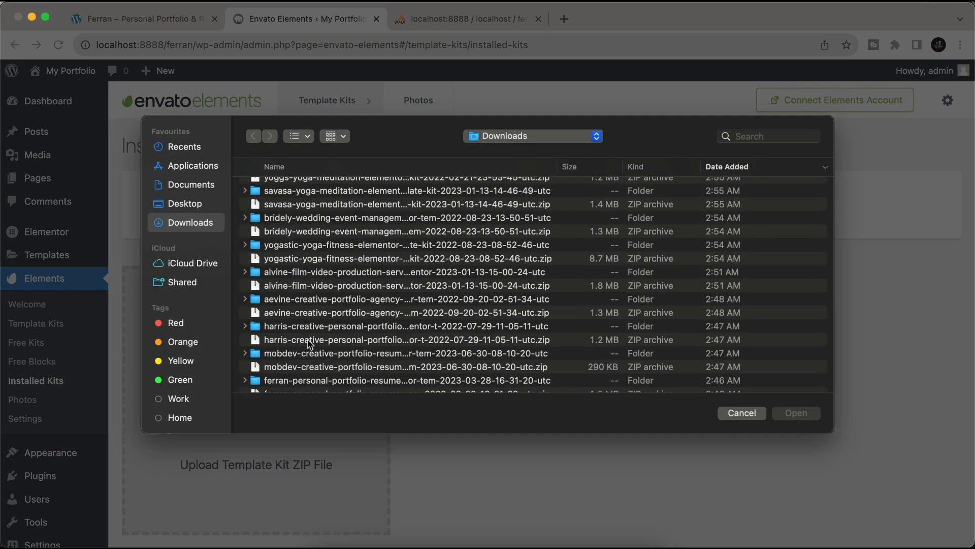
click(310, 302)
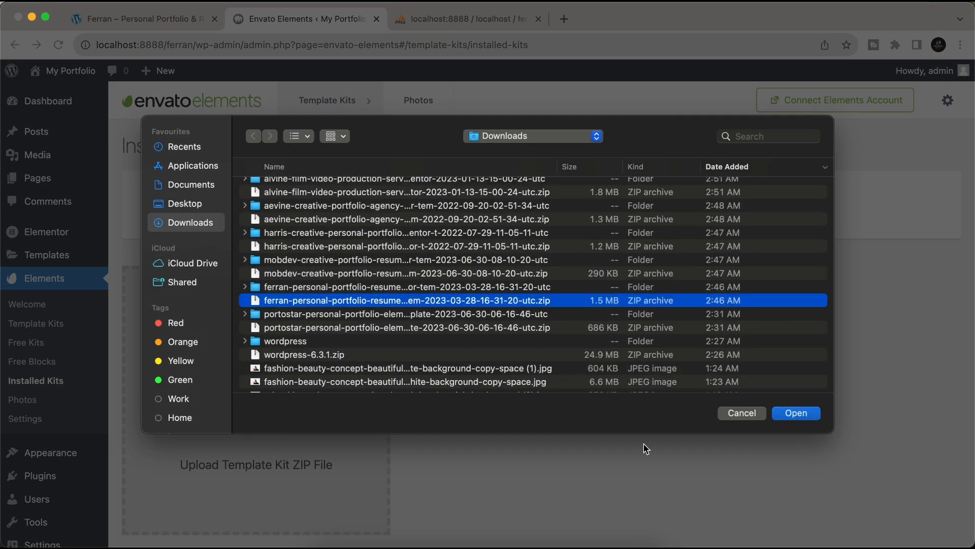
click(795, 413)
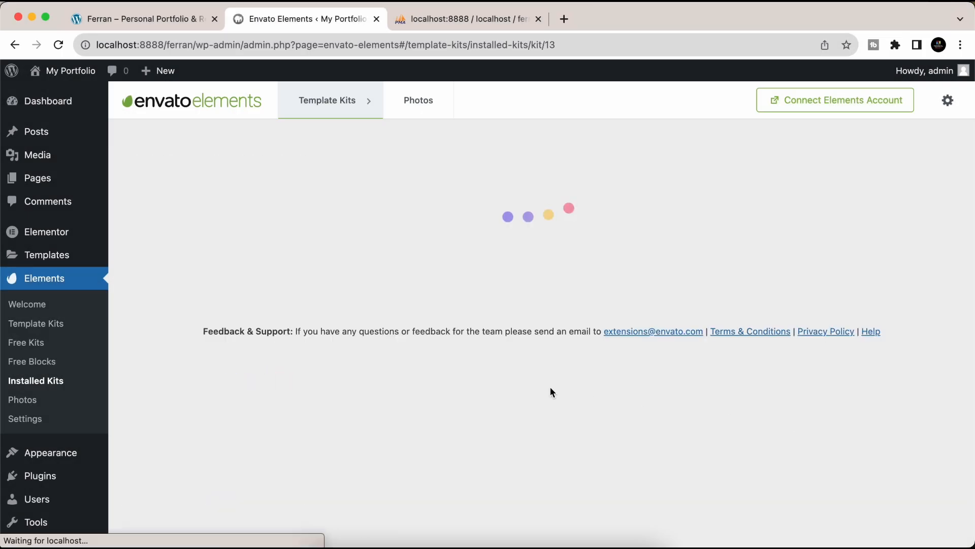
scroll(550, 392, down, 2)
scroll(550, 386, up, 2)
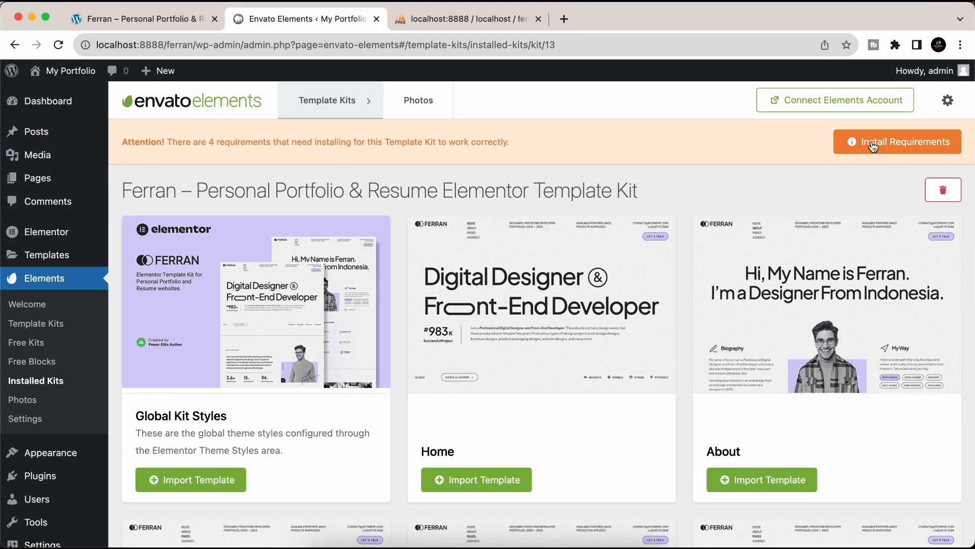
- Install the four kit requirements, including Jeg Elementor Kit and MetForm, then close the window
drag(120, 144, 440, 158)
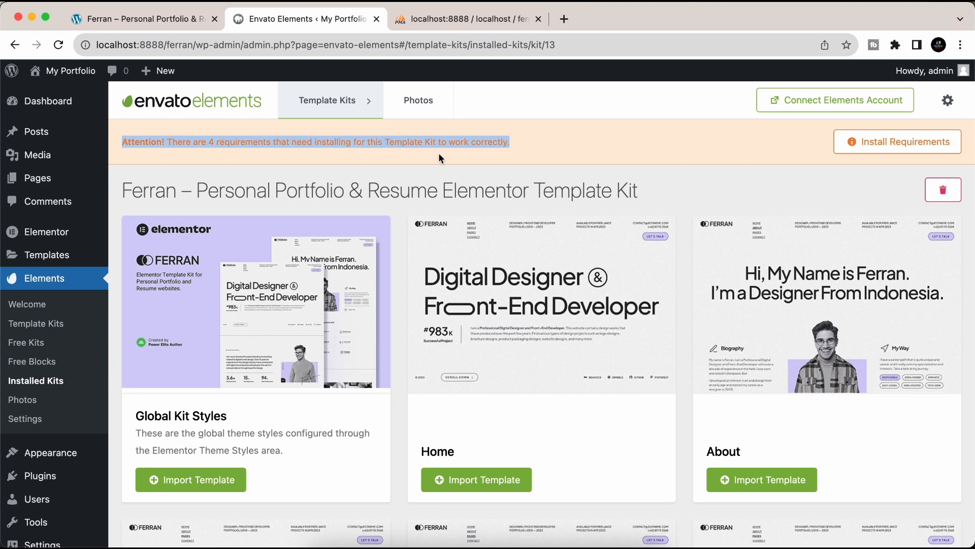
click(891, 143)
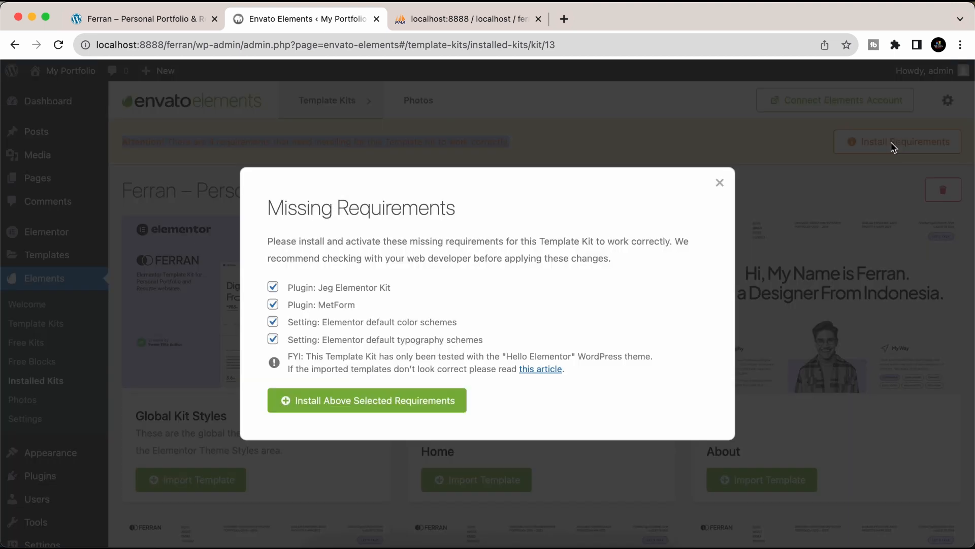
click(357, 394)
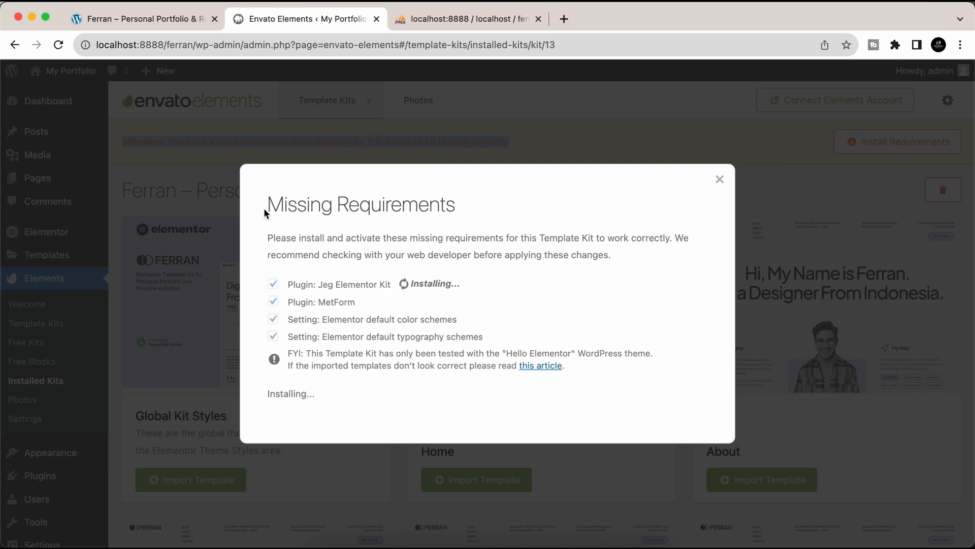
drag(265, 212, 498, 213)
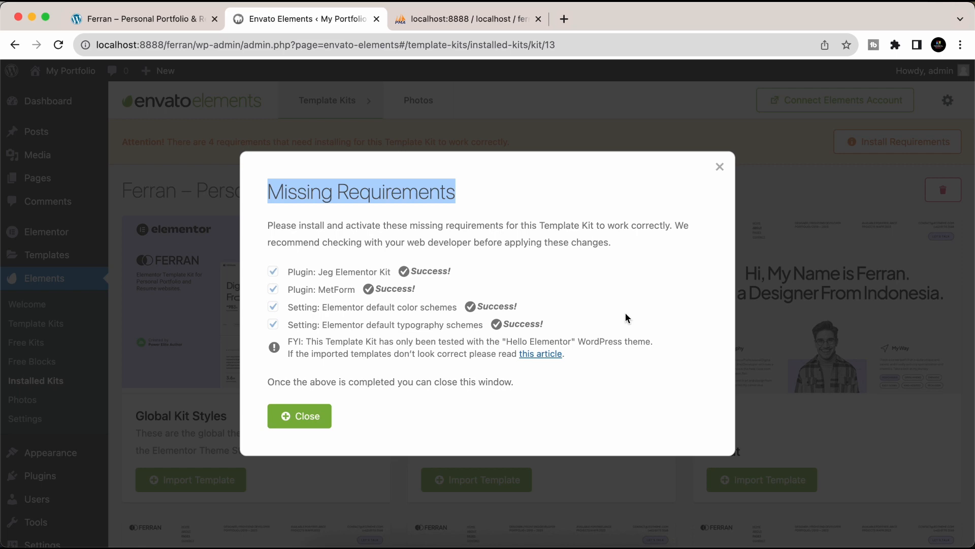
click(305, 414)
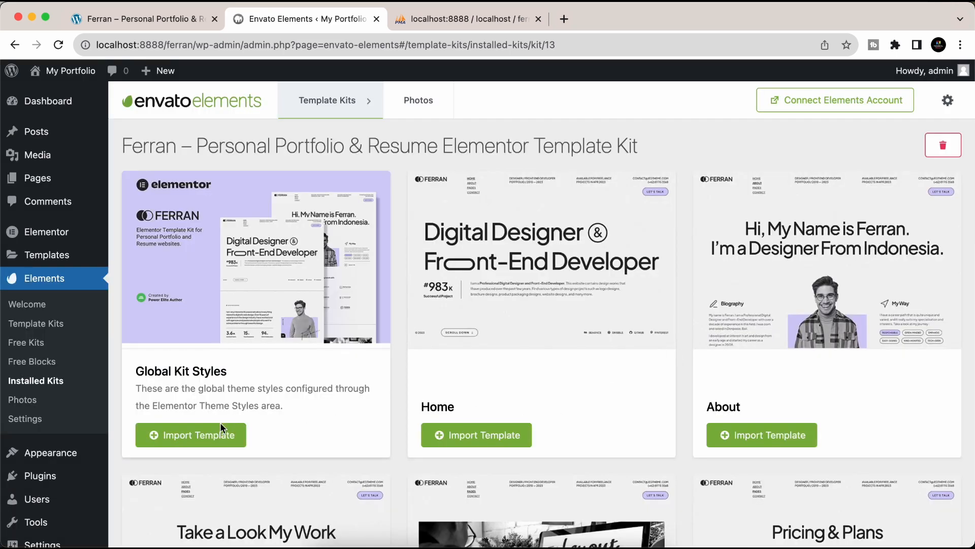
- Import Global Kit Styles, Home, About, Portfolio, Portfolio Details and Pricing templates
click(220, 430)
click(480, 443)
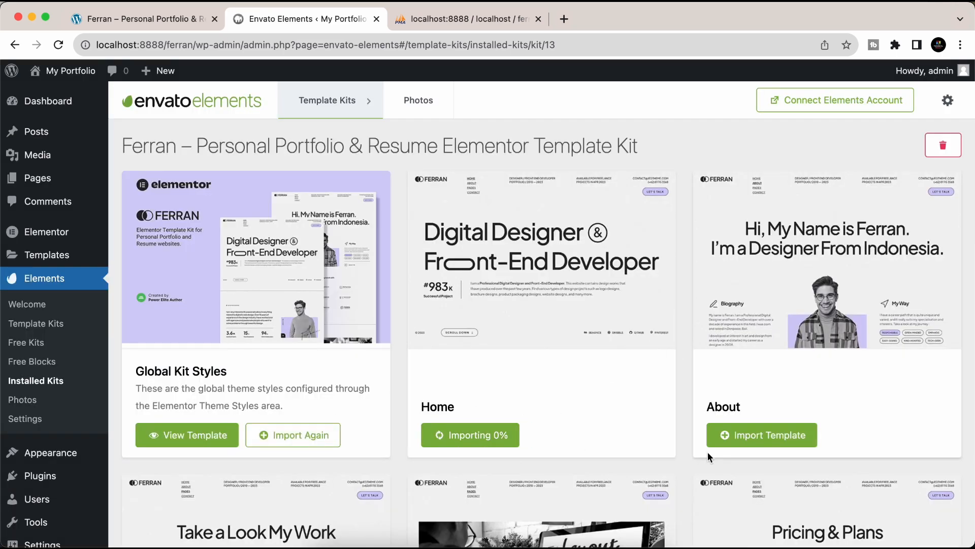
scroll(708, 452, down, 3)
click(737, 354)
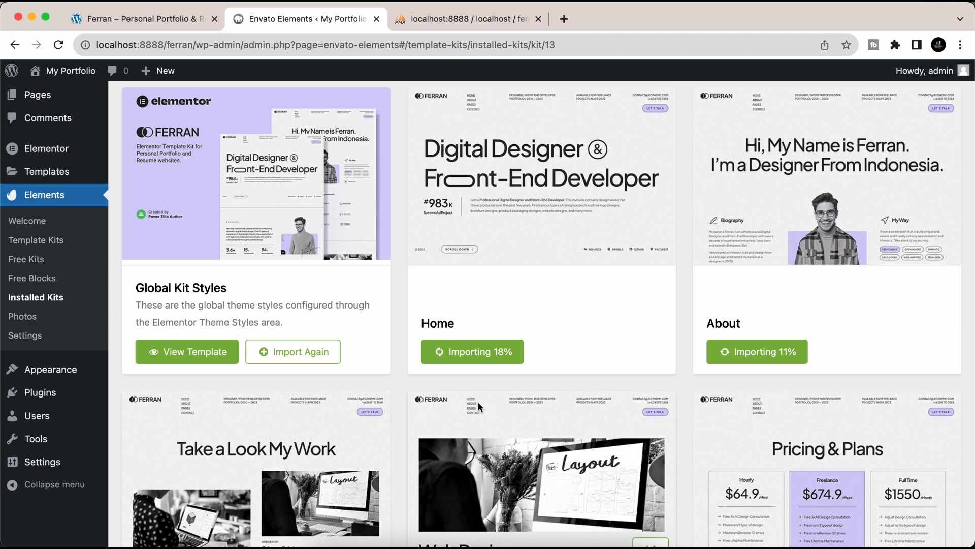
scroll(571, 272, down, 8)
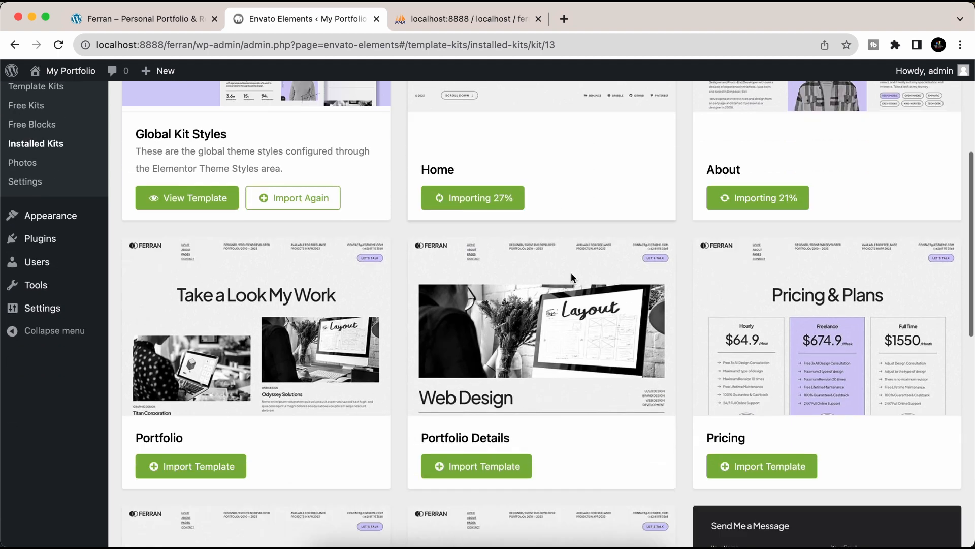
click(194, 338)
click(447, 335)
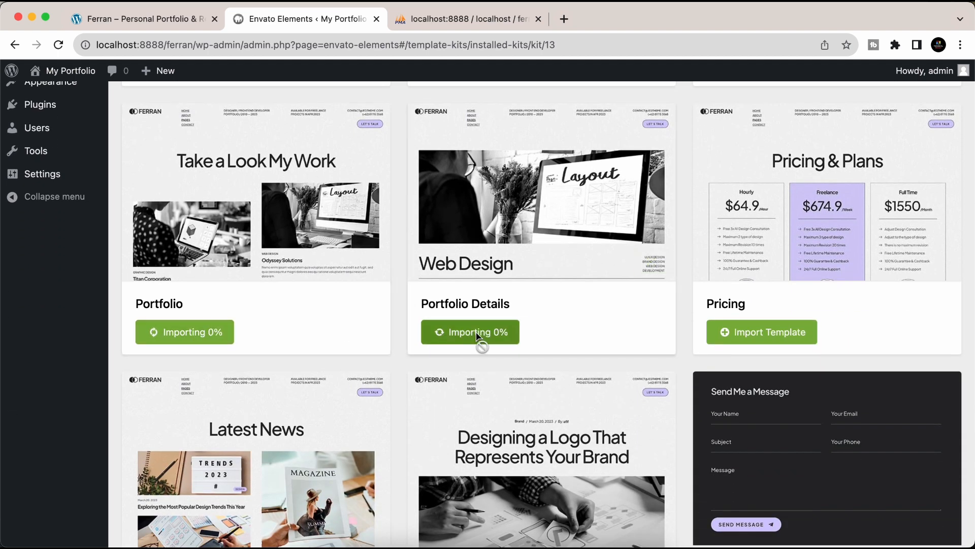
click(732, 336)
- Import Blog, Single Post, MetForm Contact, Contact, Header and Footer templates, then review the imports
scroll(602, 419, down, 5)
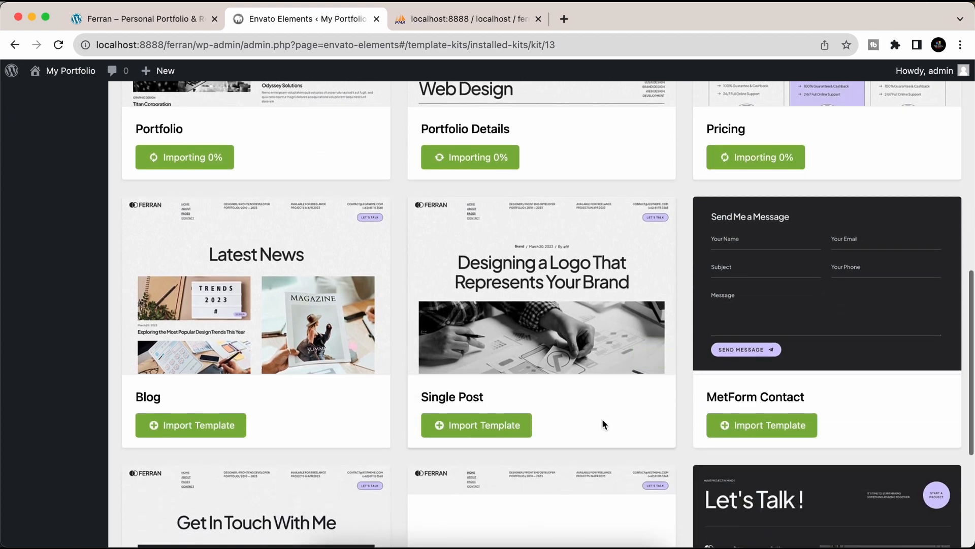
click(216, 433)
click(454, 429)
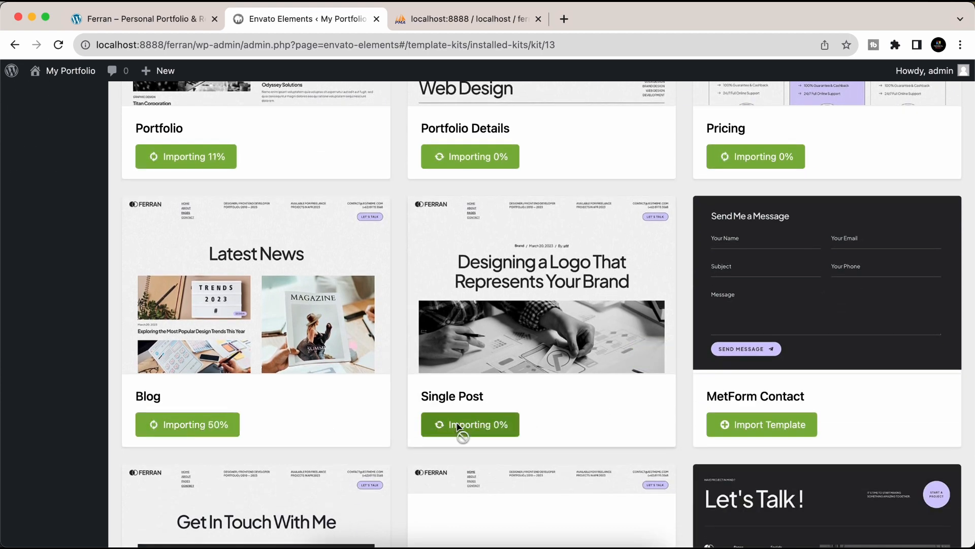
click(757, 432)
scroll(629, 477, down, 7)
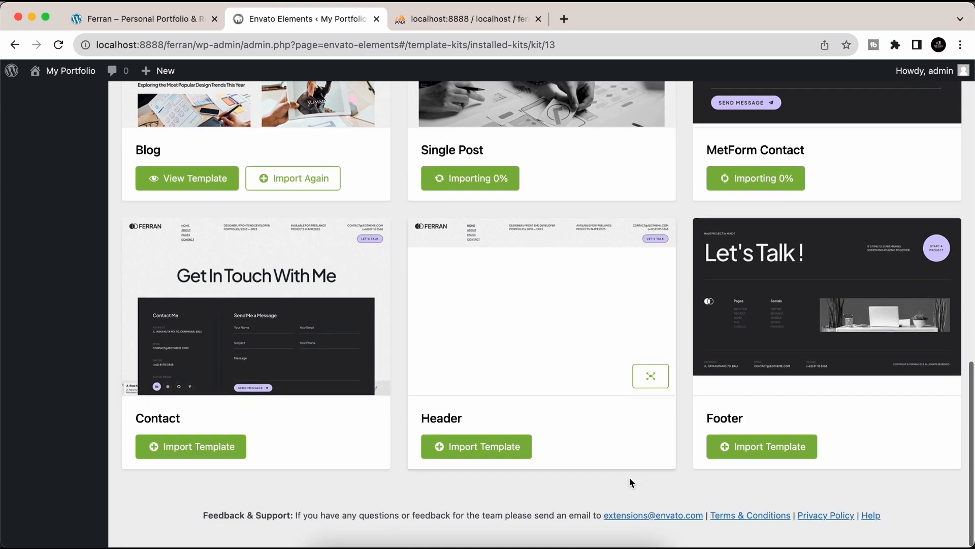
click(237, 452)
click(478, 459)
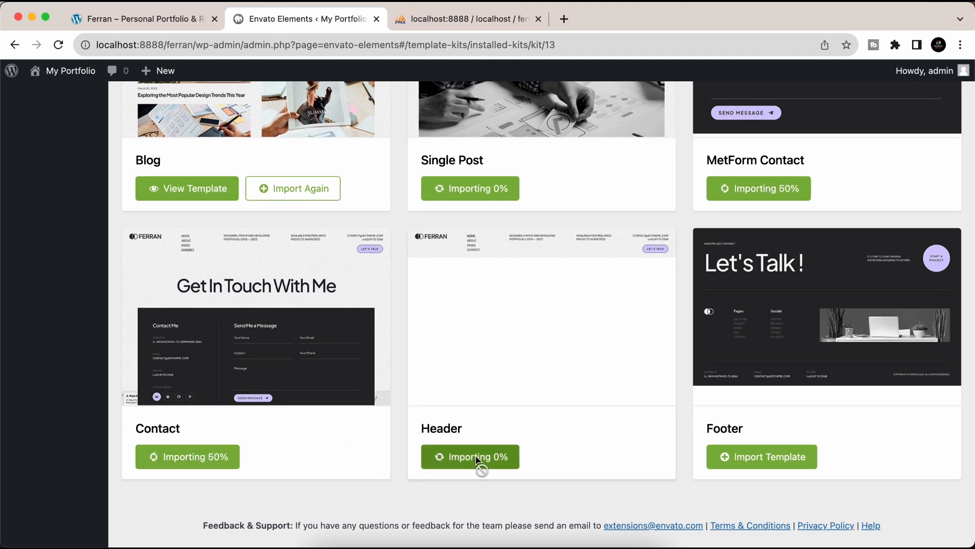
click(726, 467)
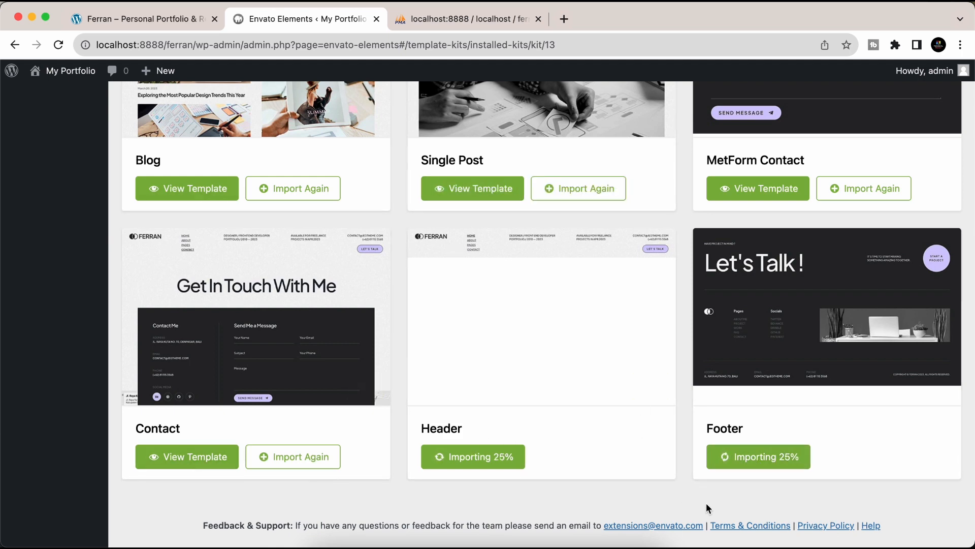
scroll(613, 348, up, 8)
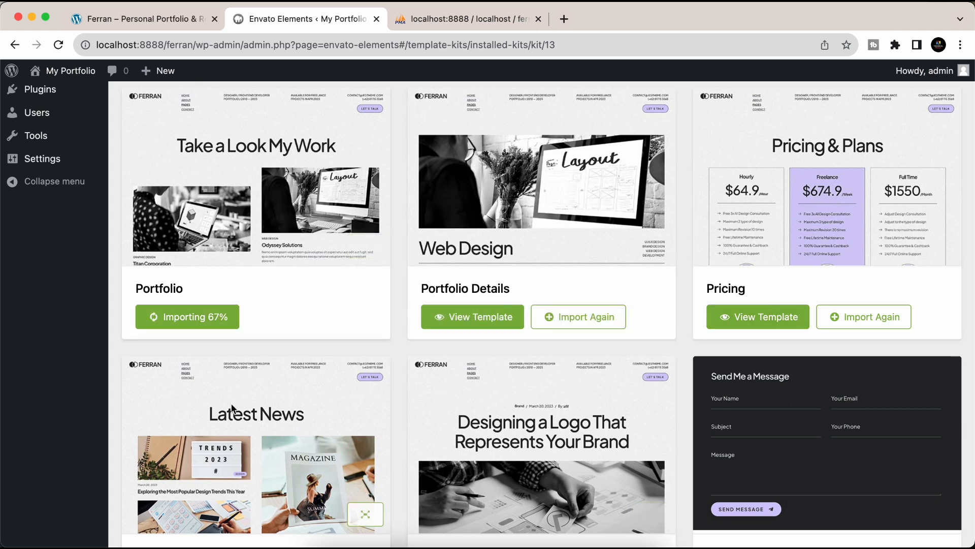
scroll(231, 408, up, 5)
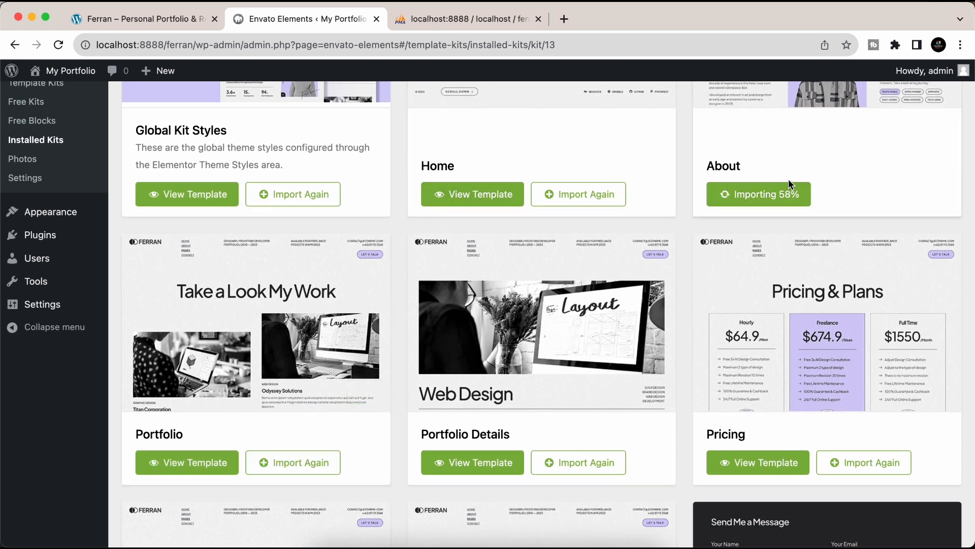
scroll(767, 233, up, 8)
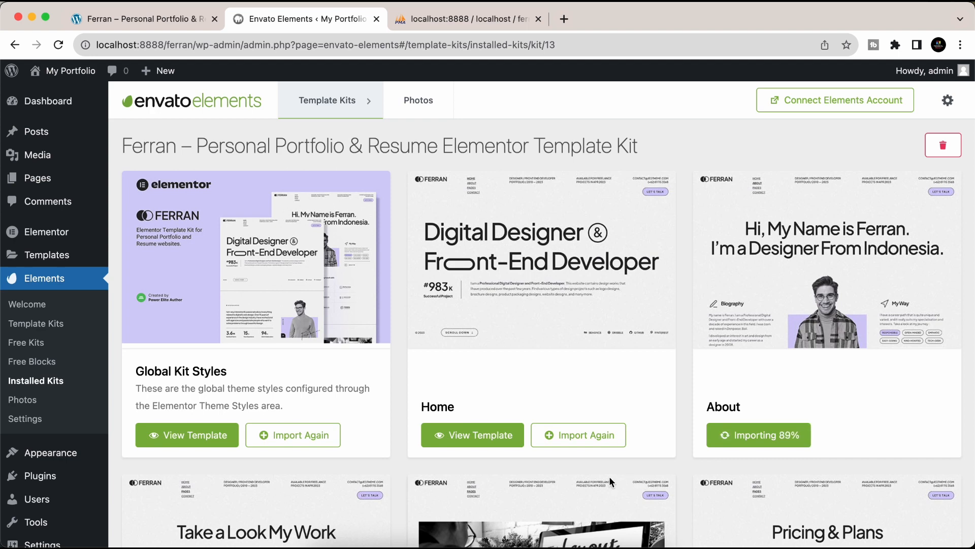
scroll(609, 477, down, 5)
scroll(609, 478, down, 12)
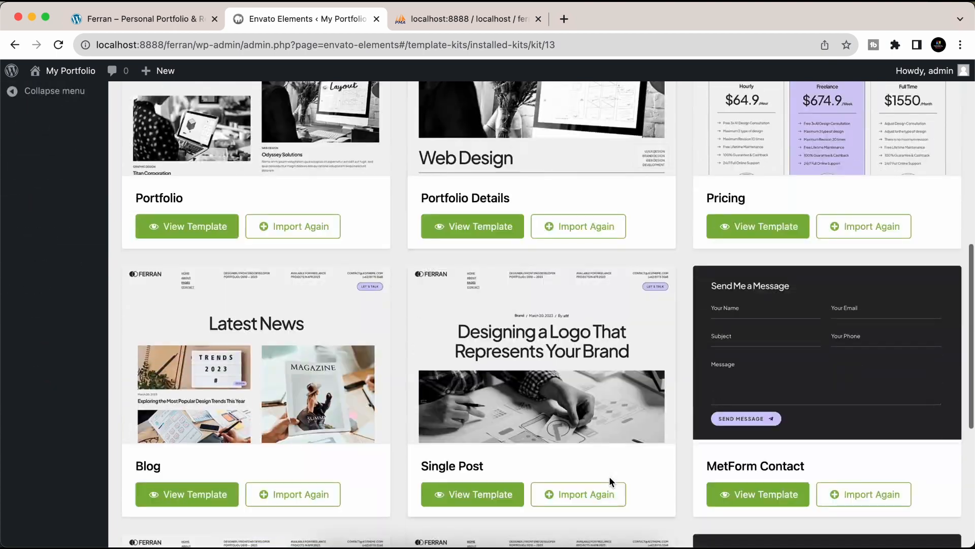
scroll(608, 477, up, 15)
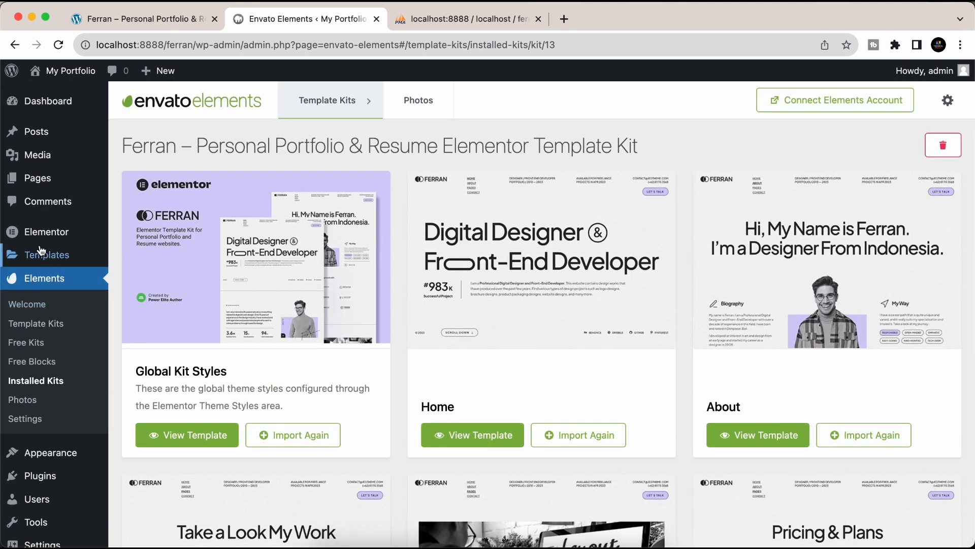
mouse_move(42, 252)
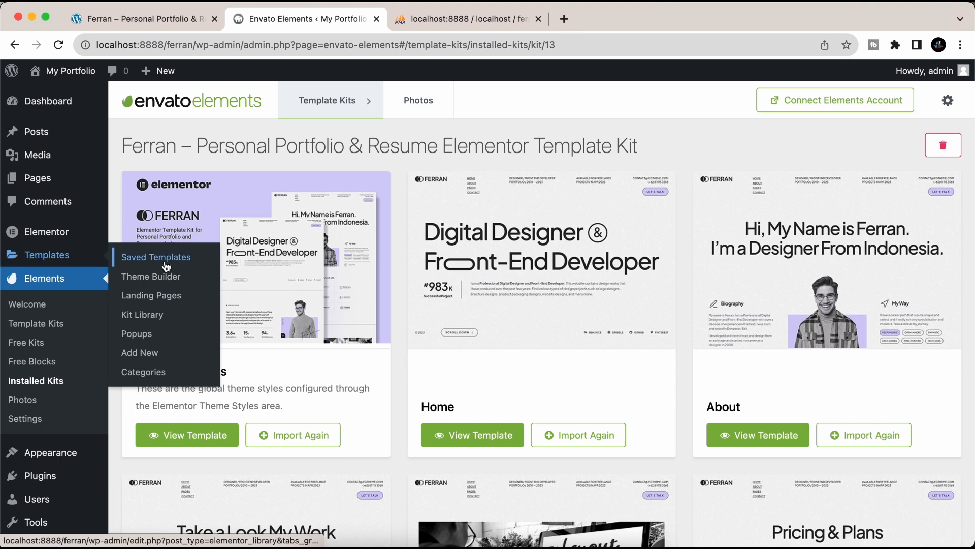
- Close the Elementor Theme Builder and head to Plugins > Add New
click(136, 279)
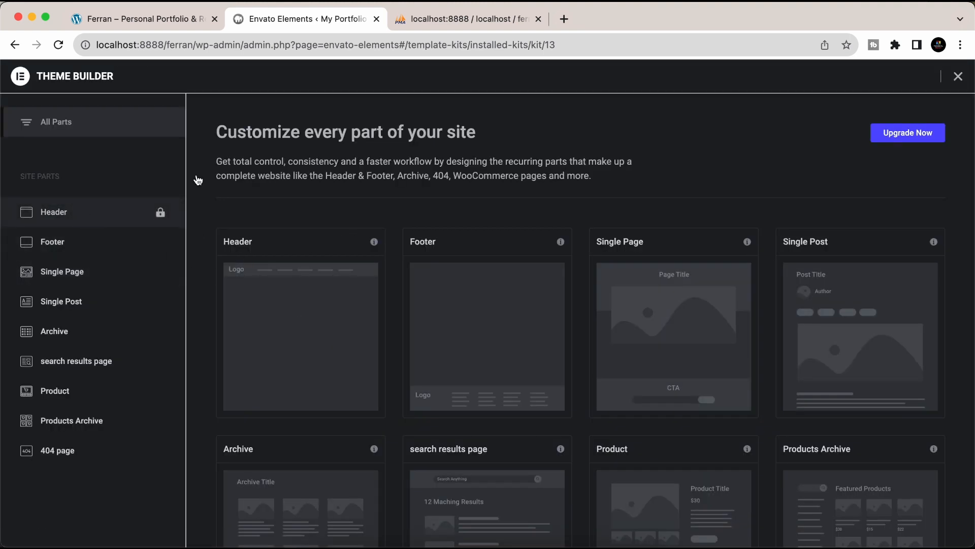
click(958, 76)
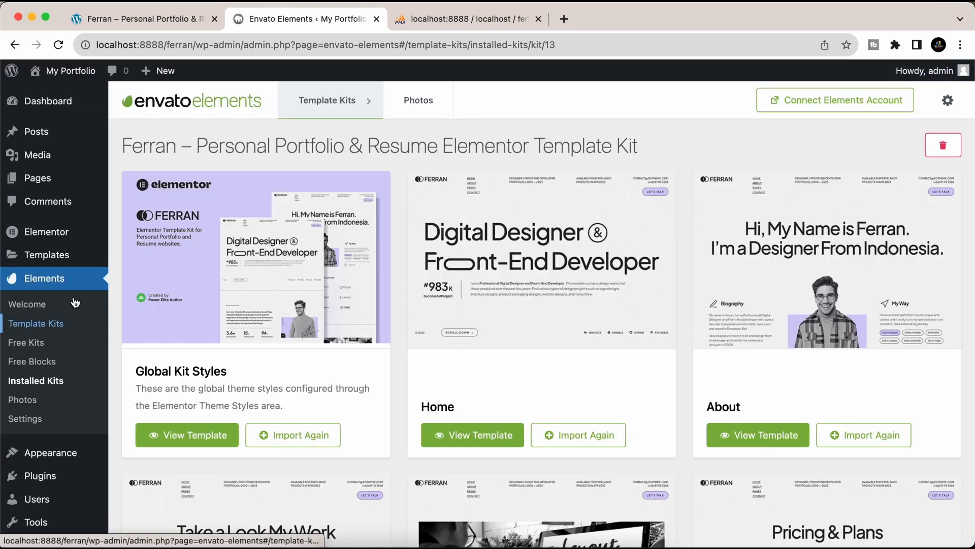
mouse_move(40, 475)
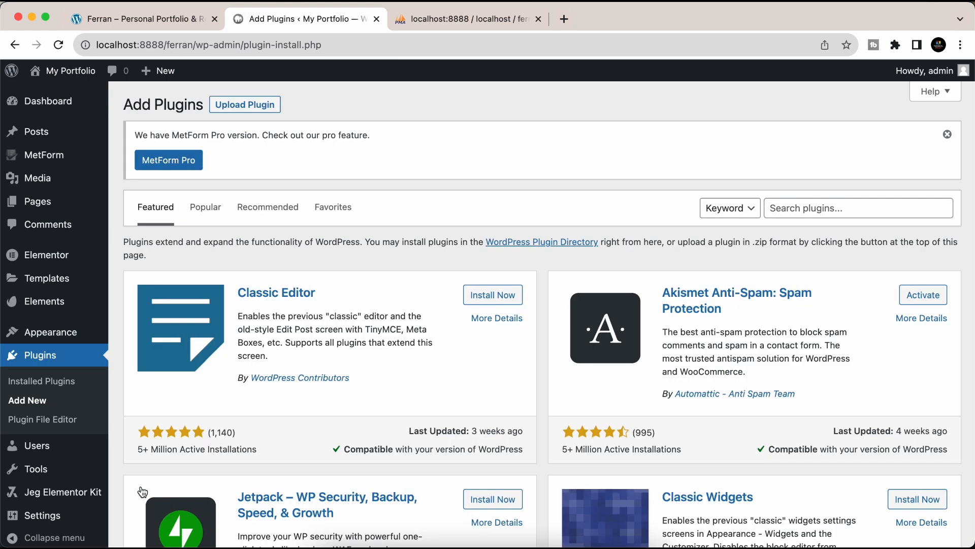
- Upload elementor-pro_v3.7.7.zip, then install and activate Elementor Pro
click(247, 107)
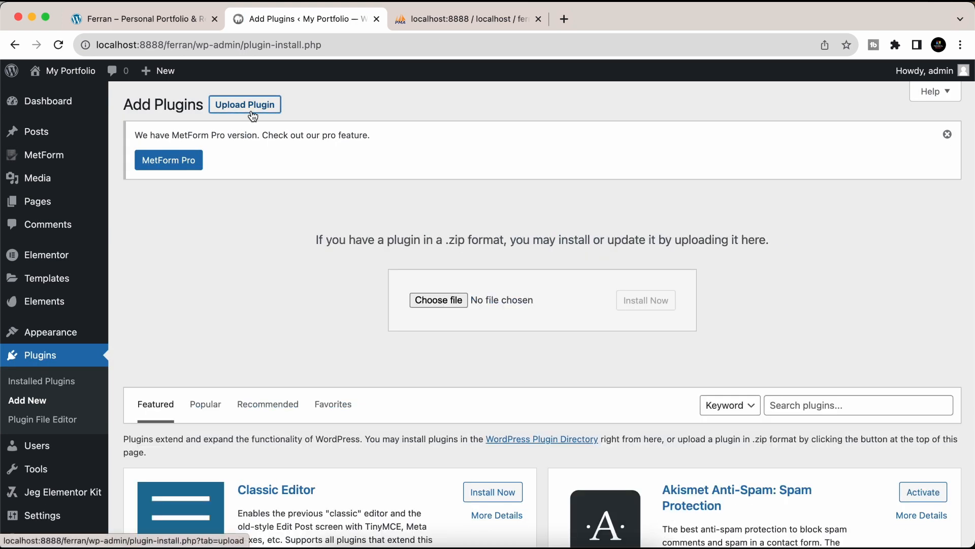
click(440, 301)
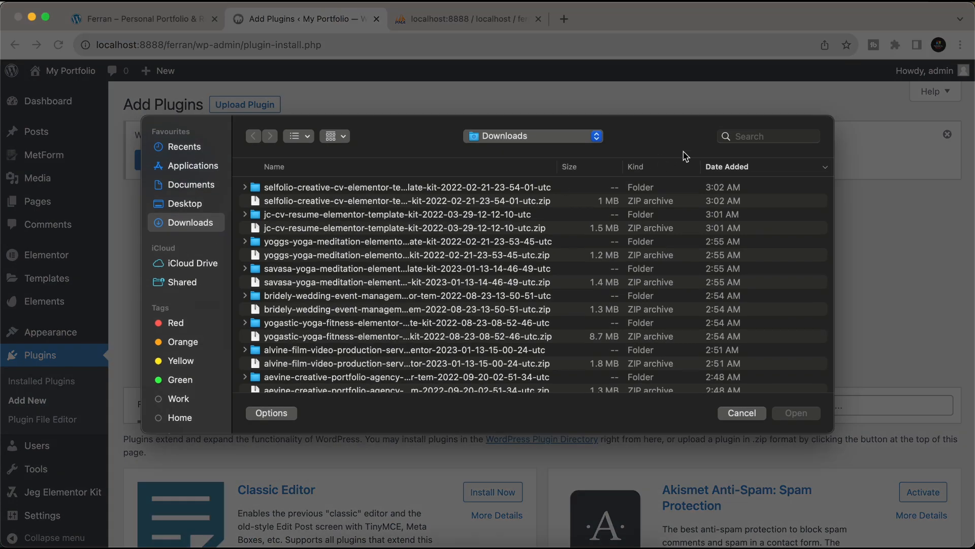
click(755, 134)
text(pro)
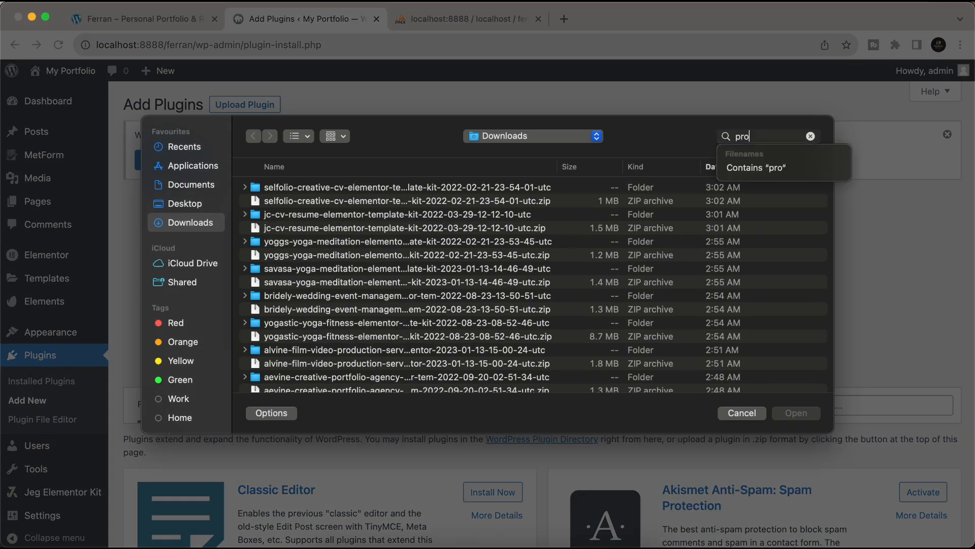
scroll(335, 302, down, 10)
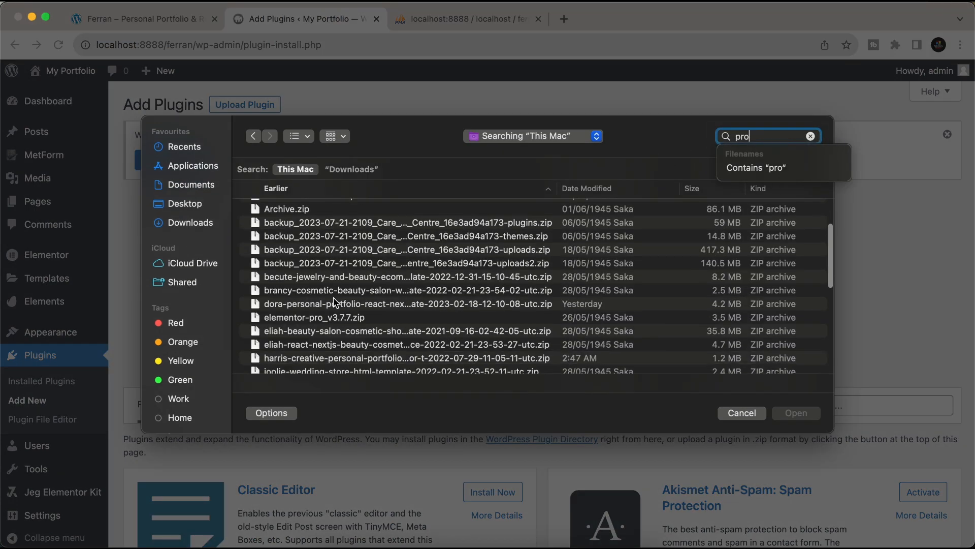
click(279, 259)
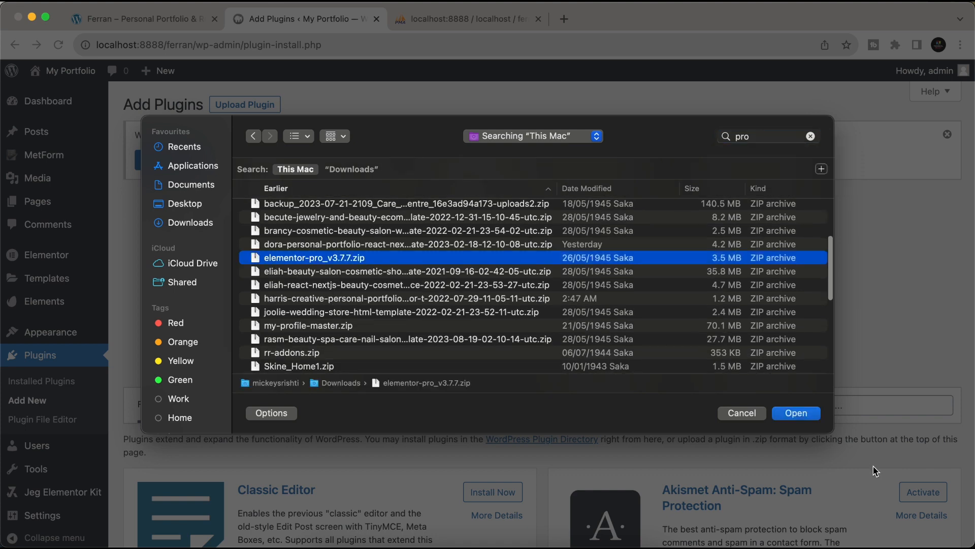
click(794, 415)
click(662, 300)
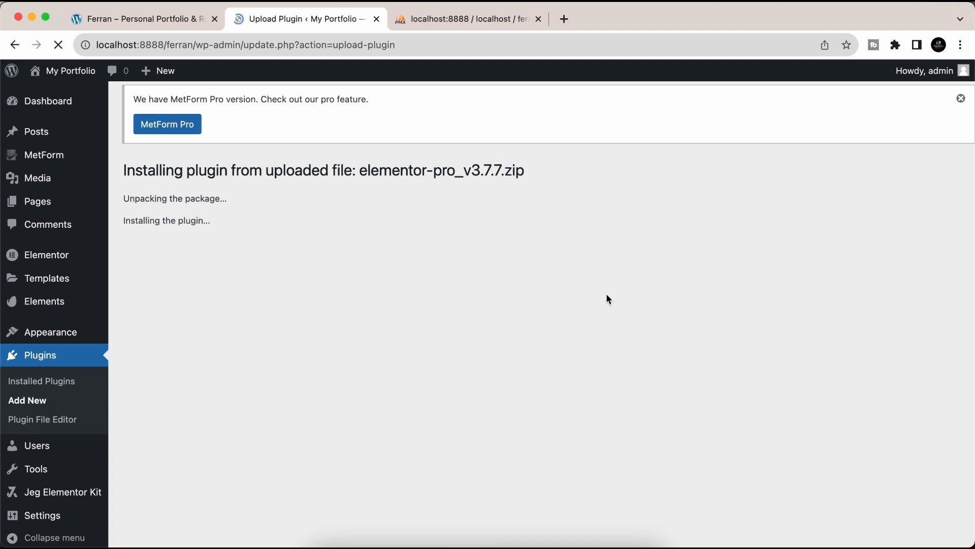
click(176, 278)
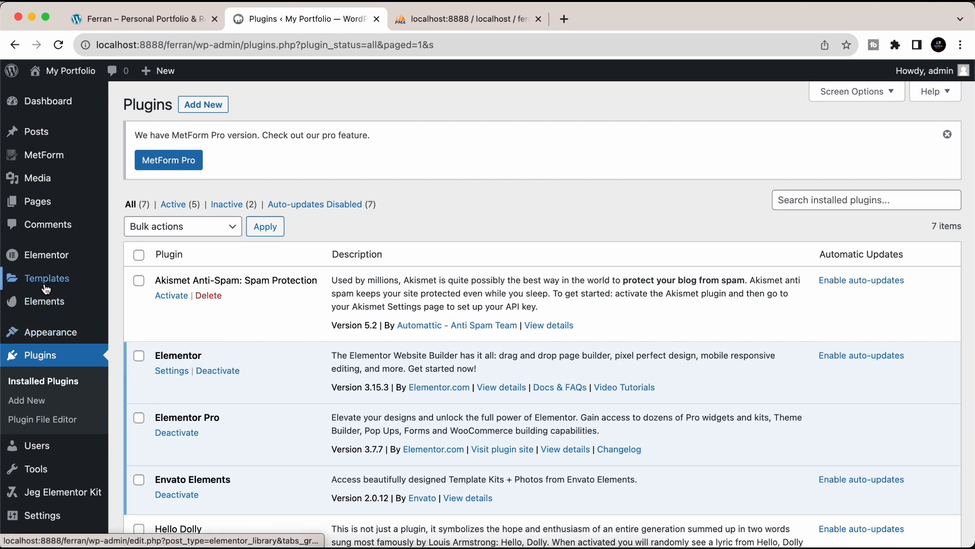
- Create a new Theme Builder header from the saved Header template, applying its settings
mouse_move(44, 278)
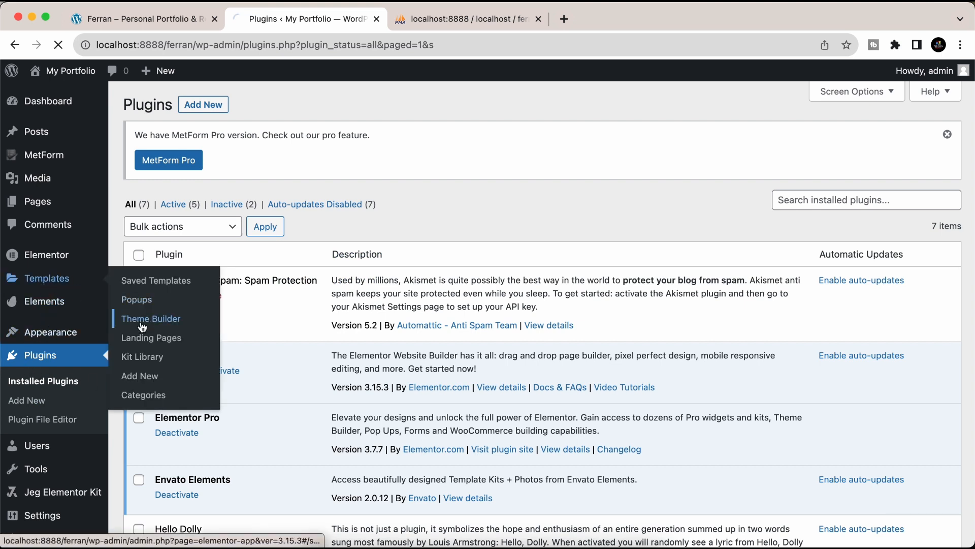
click(143, 321)
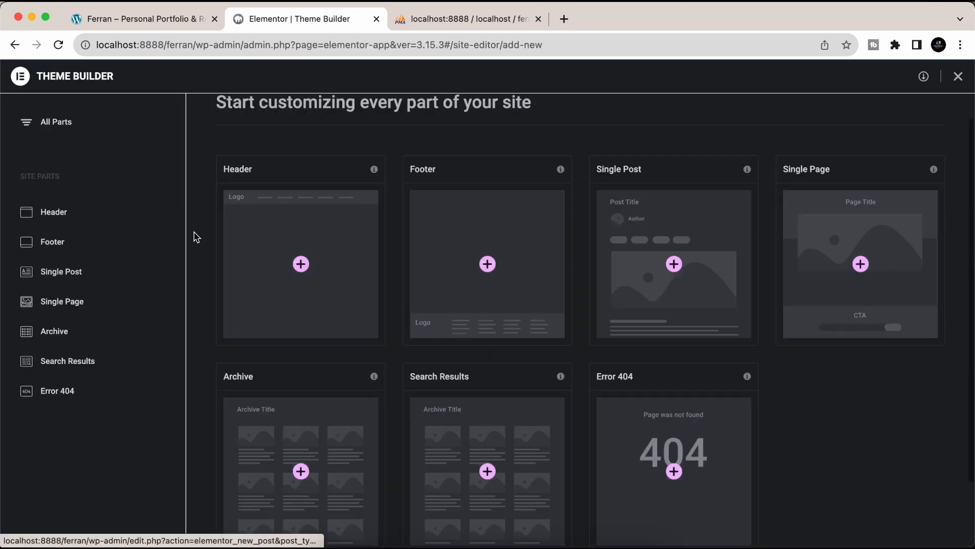
click(76, 212)
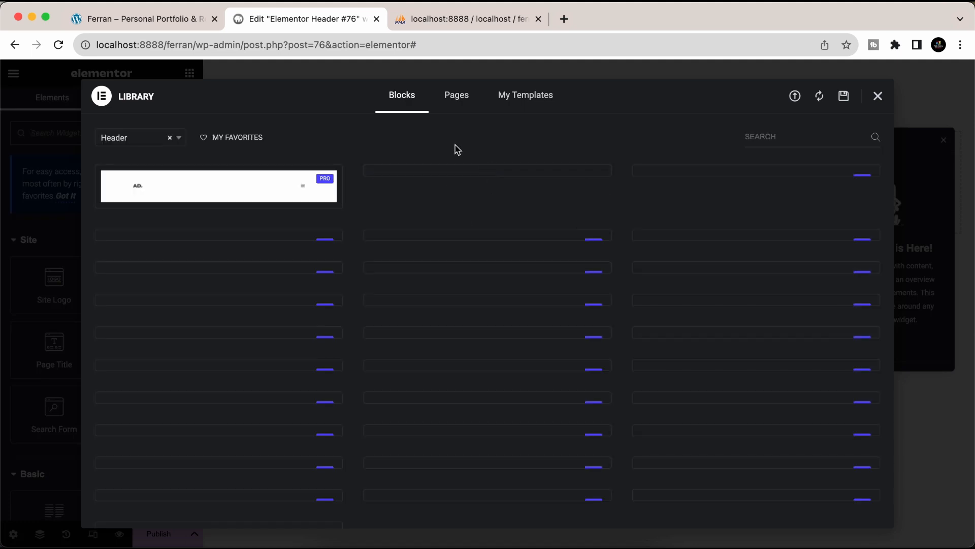
click(526, 105)
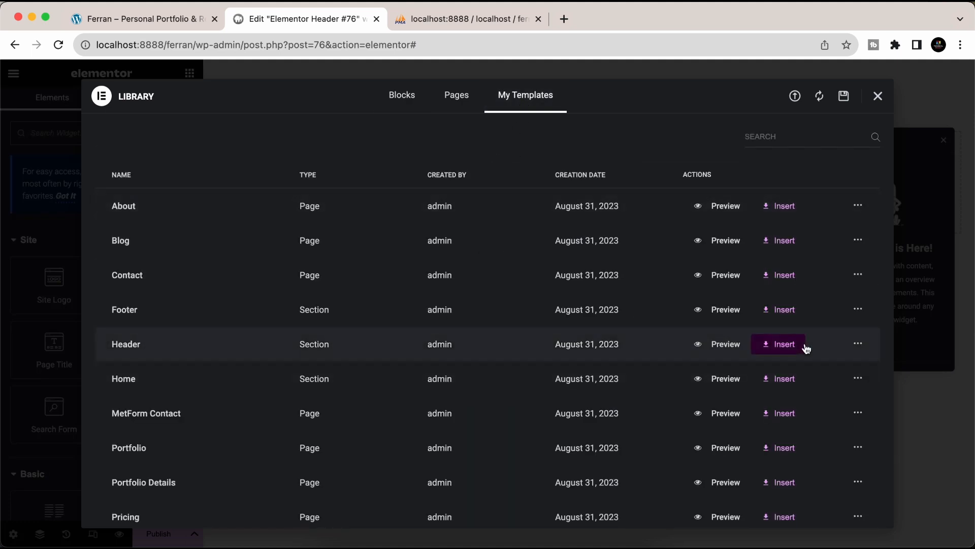
click(789, 349)
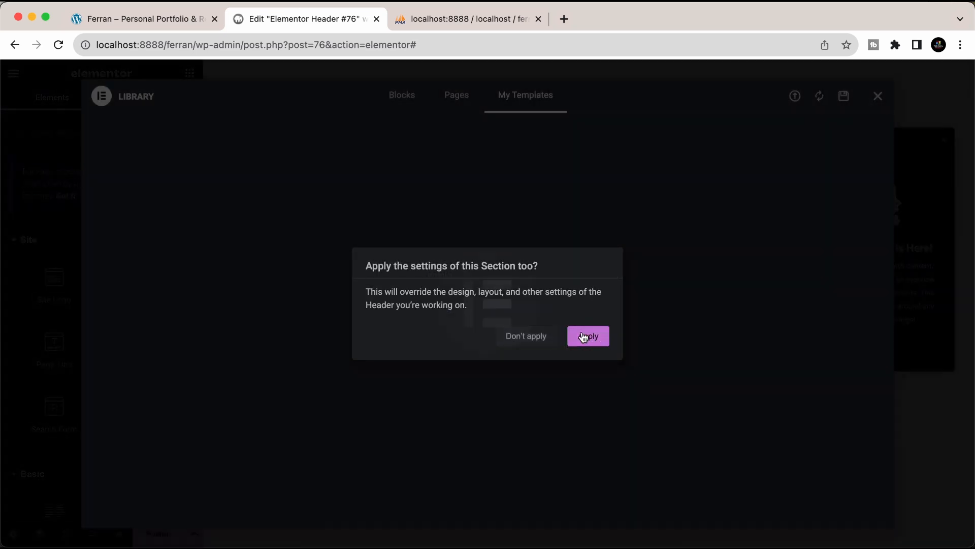
click(584, 335)
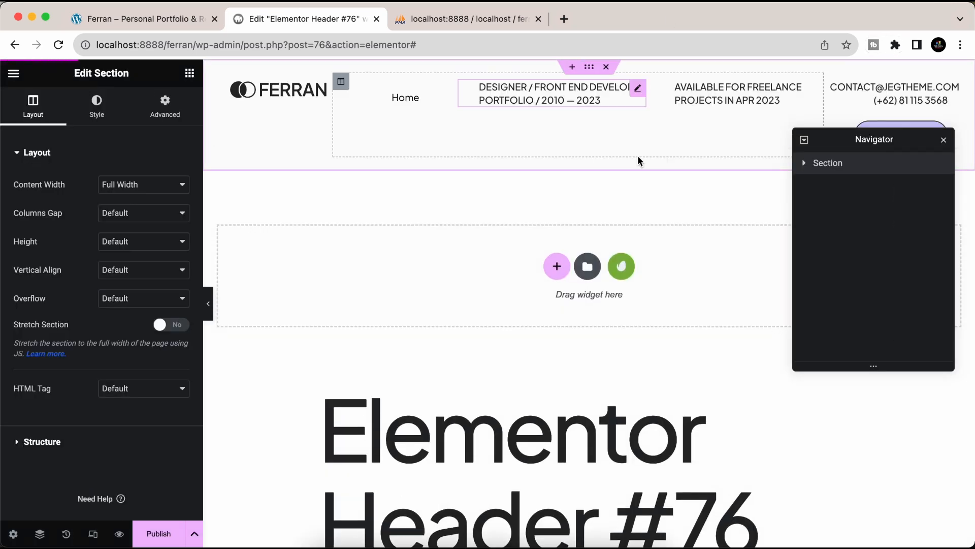
- Publish the header with an Entire Site condition and exit the editor
click(158, 534)
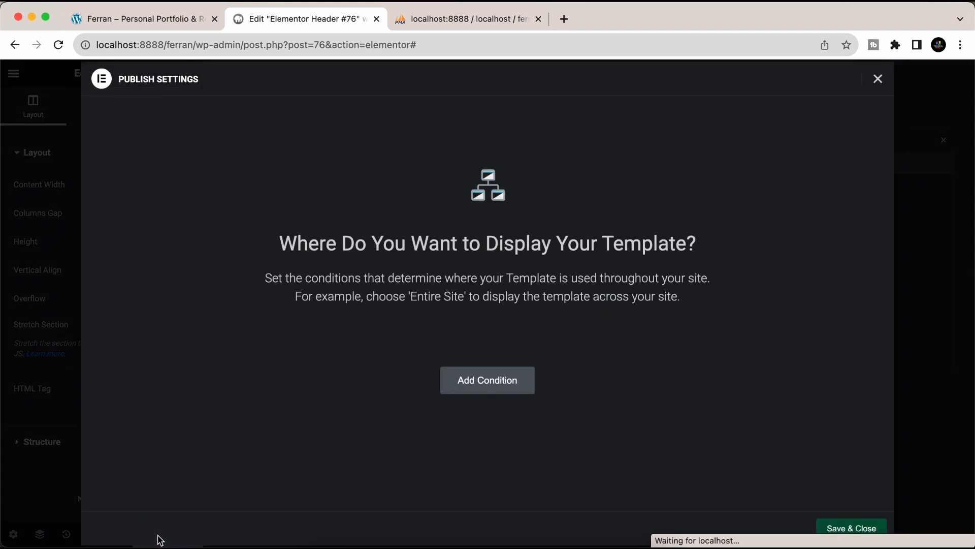
click(494, 383)
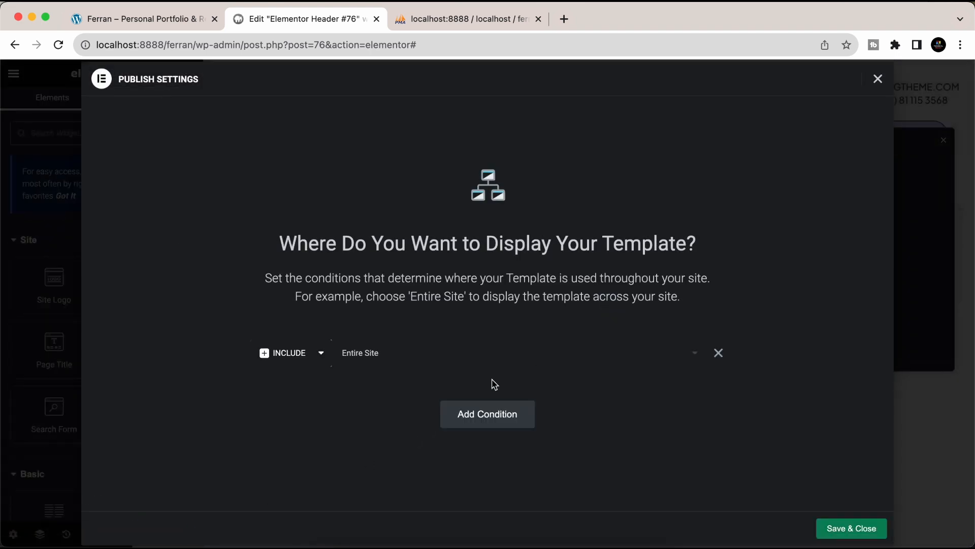
click(843, 530)
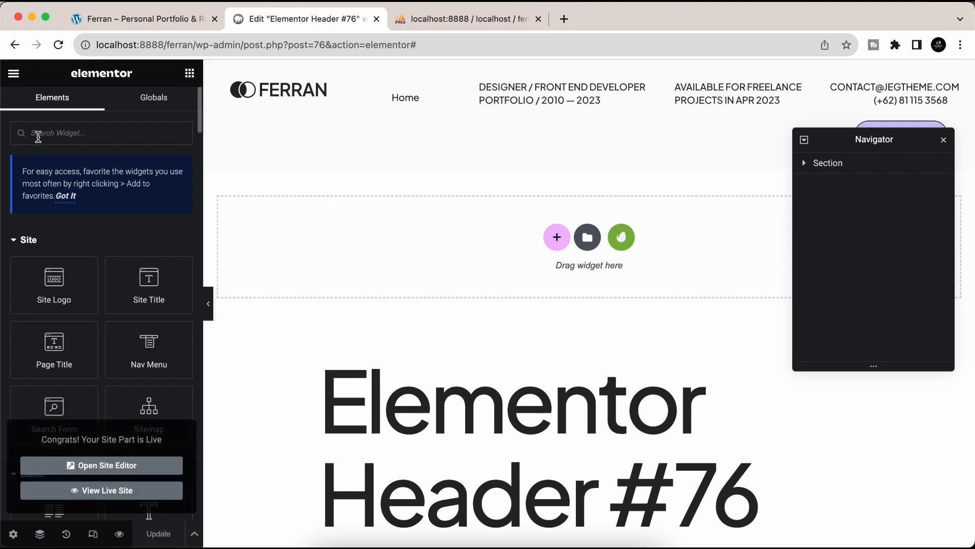
click(14, 74)
click(63, 308)
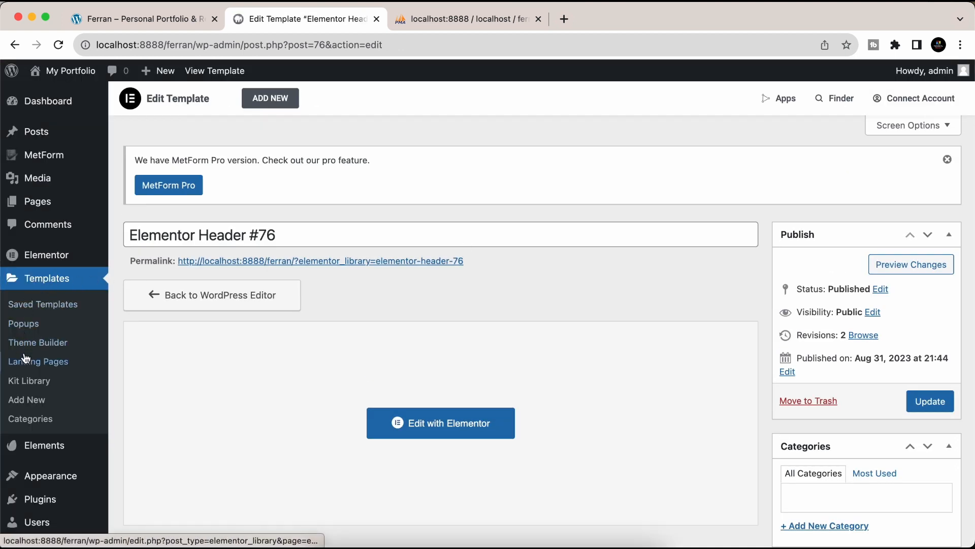
- Create a new Theme Builder footer from the saved Footer template, applying its settings
click(50, 347)
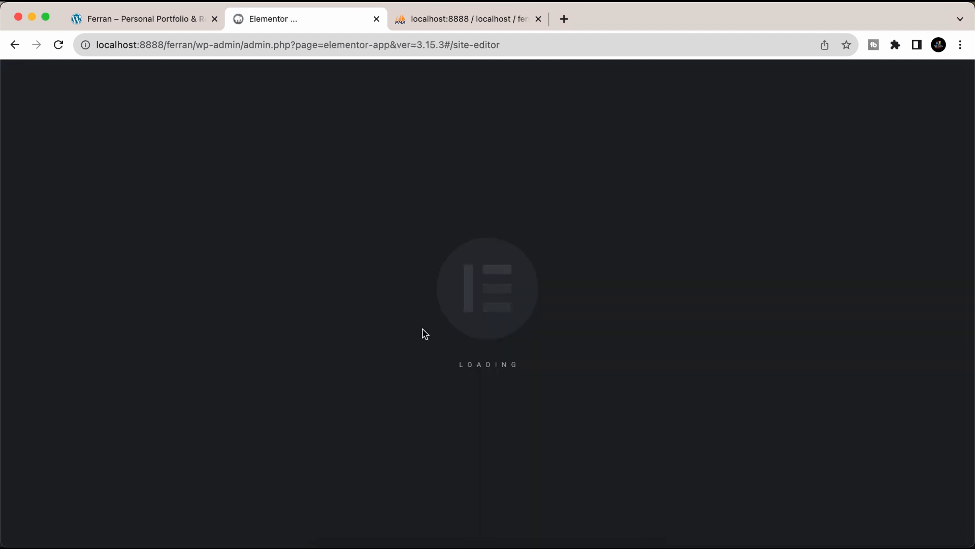
click(50, 246)
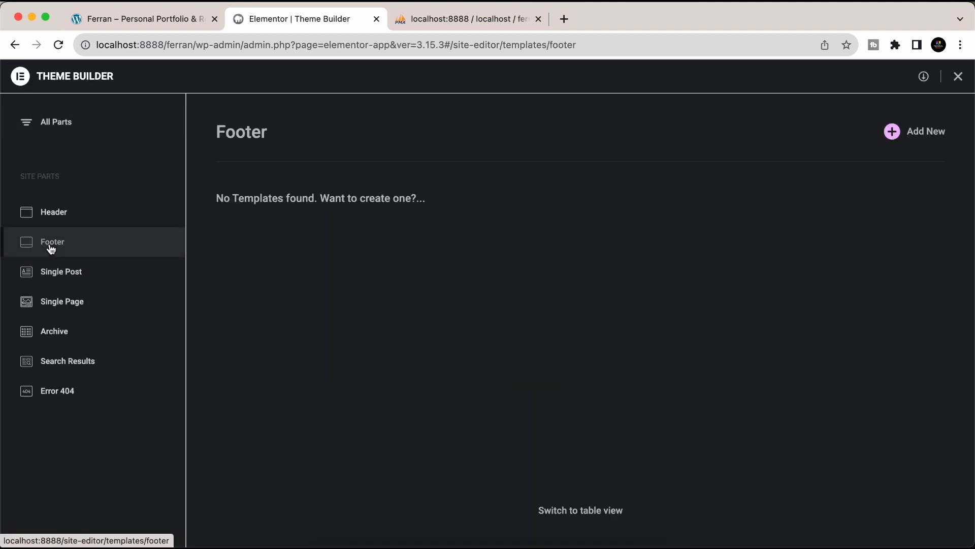
click(905, 135)
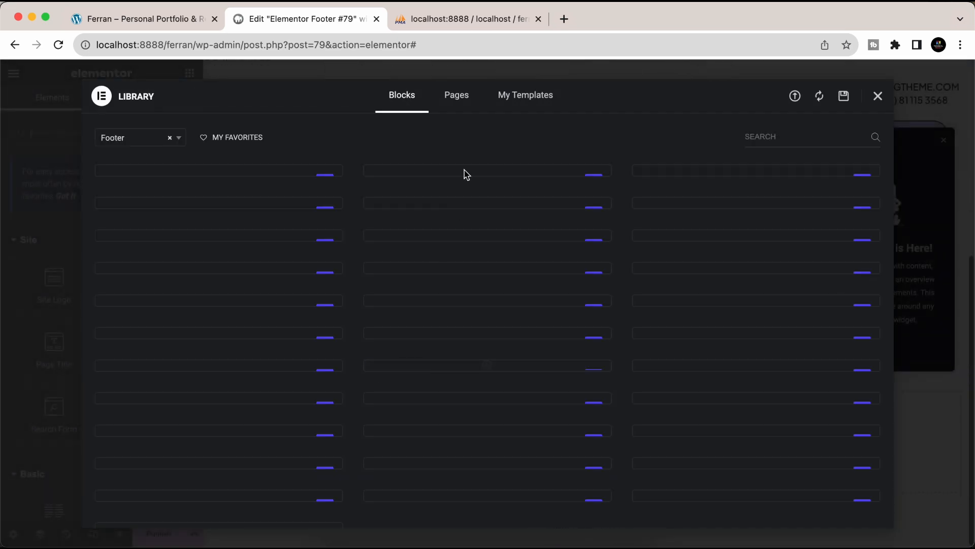
click(524, 96)
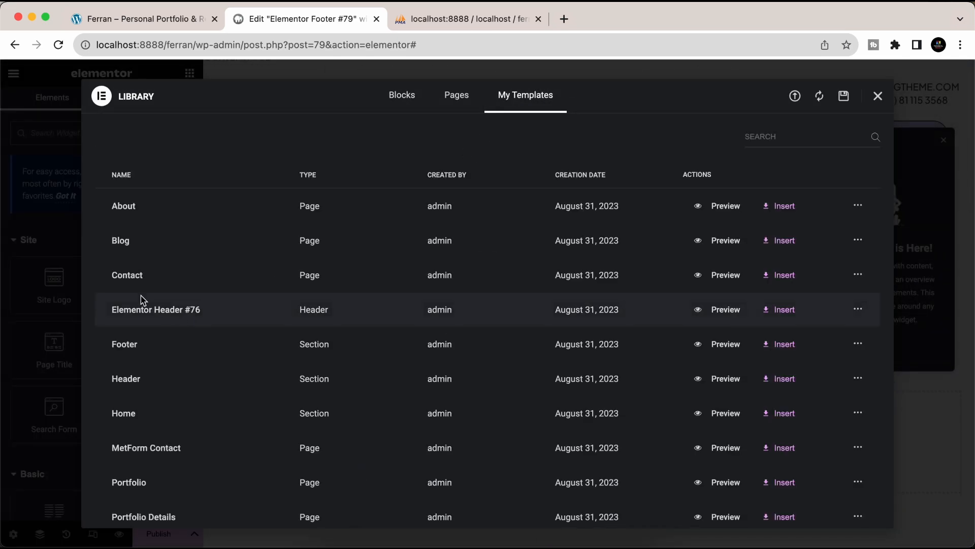
click(799, 349)
click(607, 335)
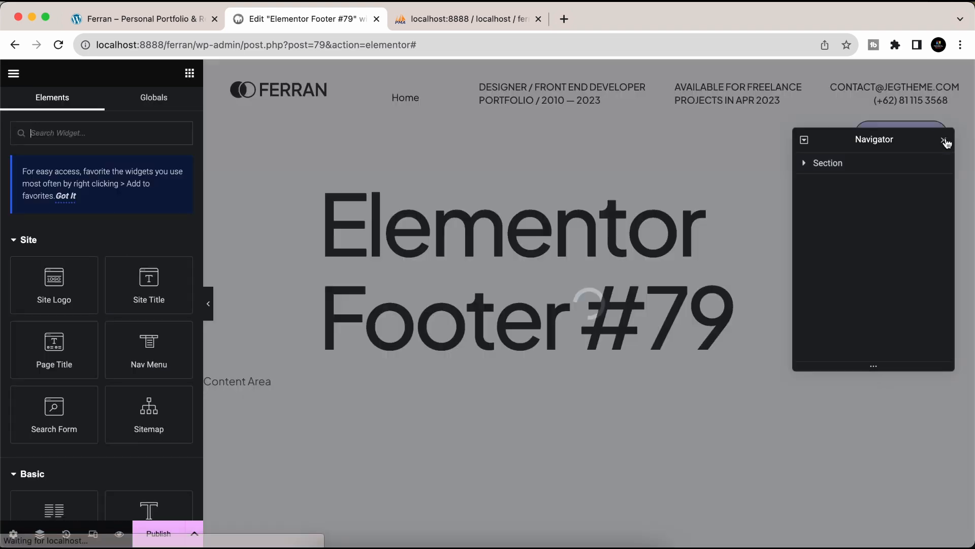
- Publish the footer with an Entire Site condition and exit the editor
click(944, 139)
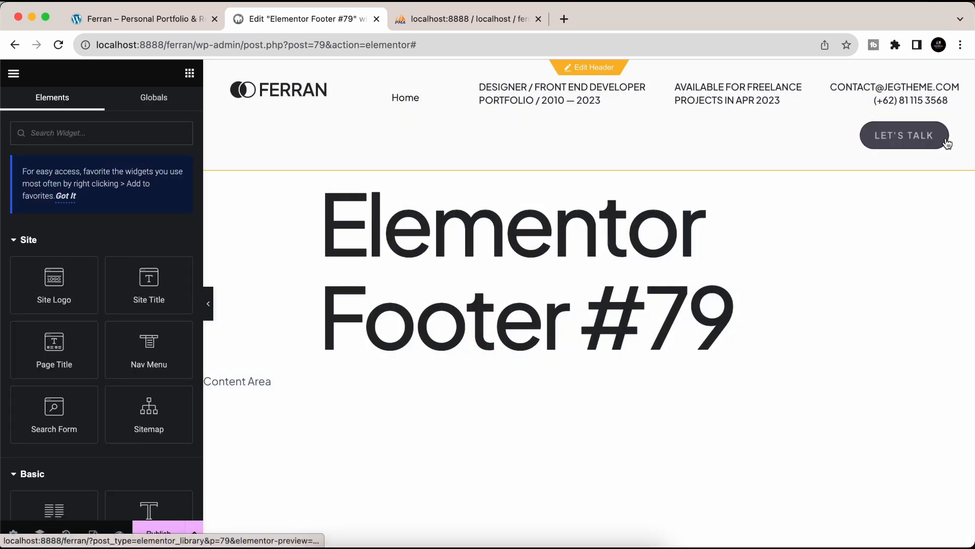
scroll(667, 274, down, 5)
scroll(616, 344, down, 10)
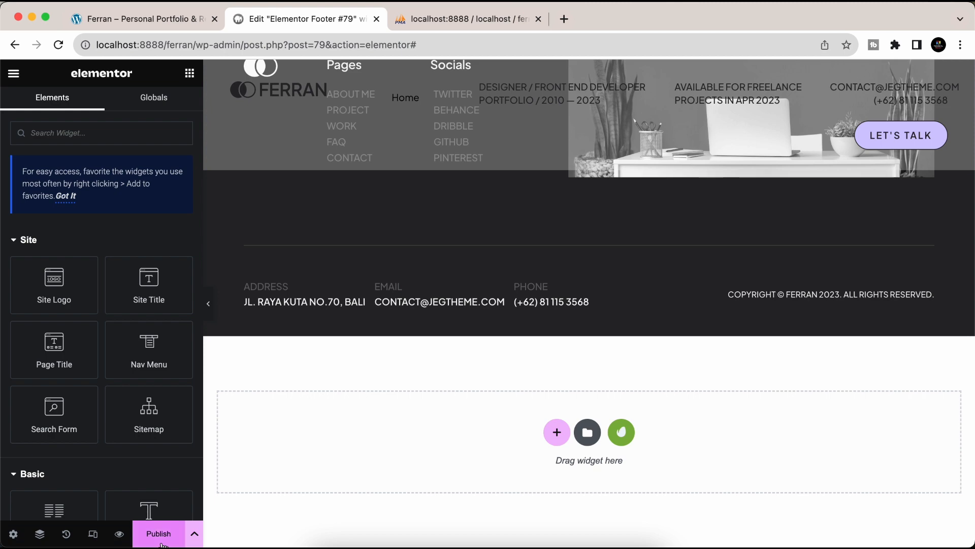
click(159, 533)
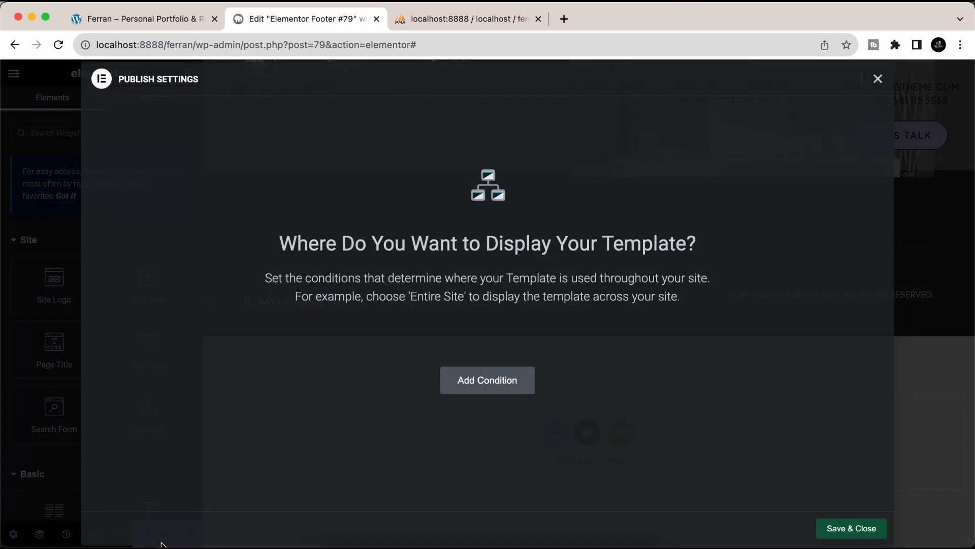
click(494, 384)
click(838, 528)
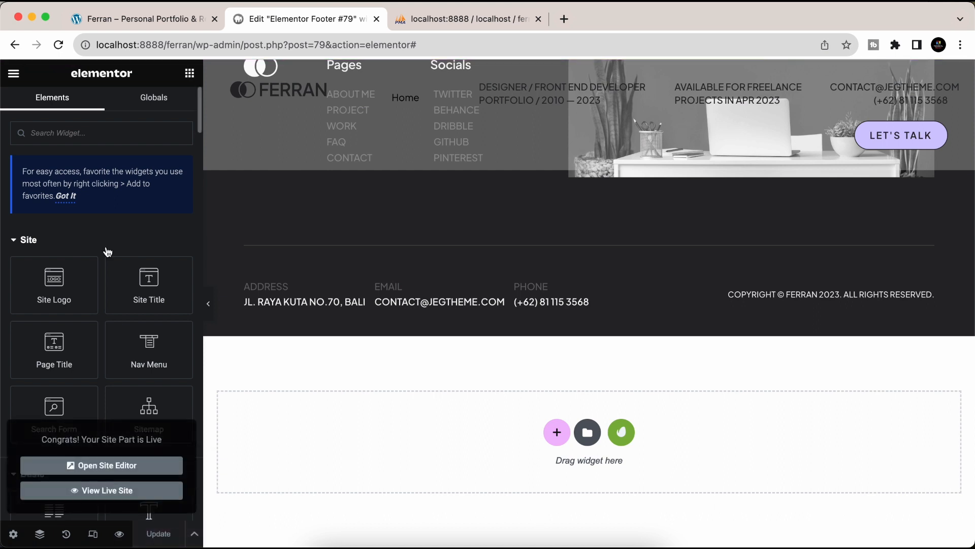
click(14, 74)
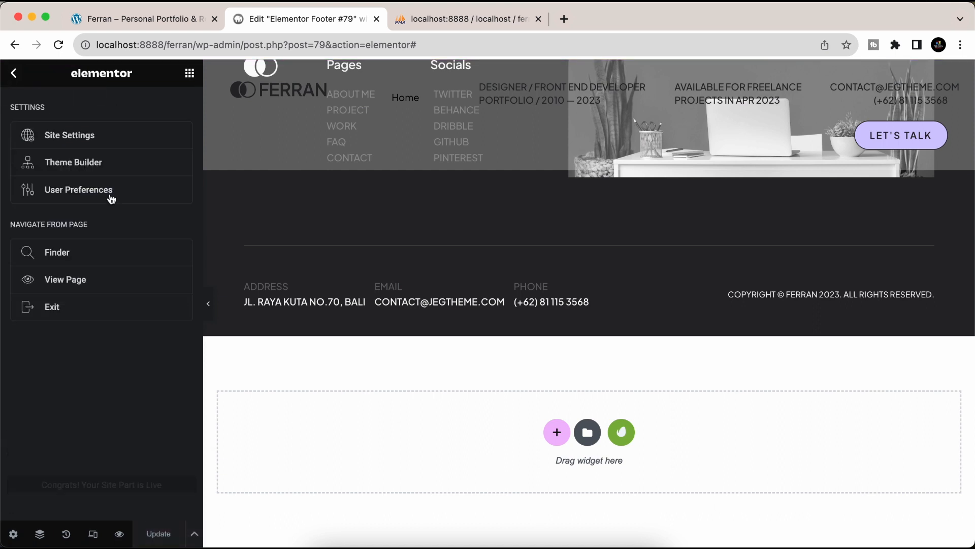
click(57, 314)
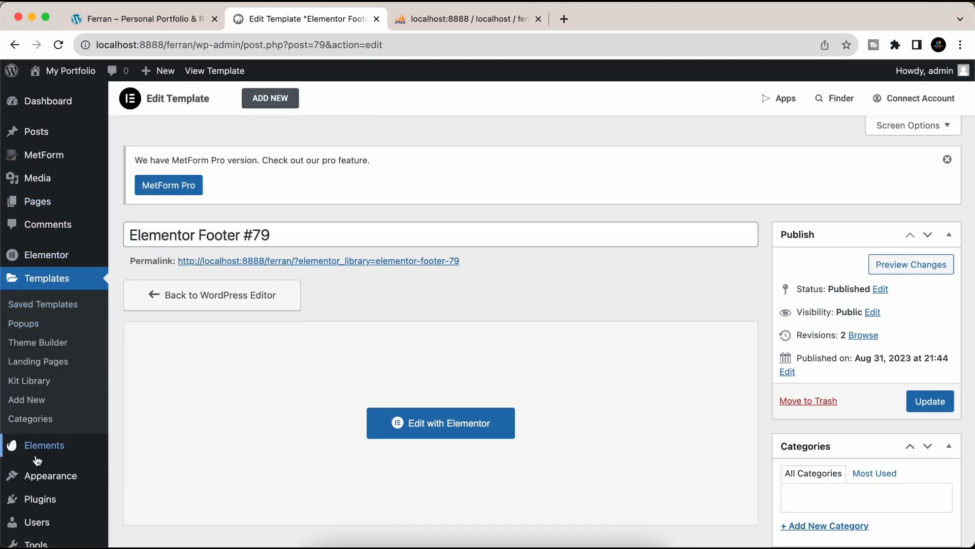
- In Reading settings, set a static homepage to the Home page and save
scroll(30, 442, down, 5)
mouse_move(23, 505)
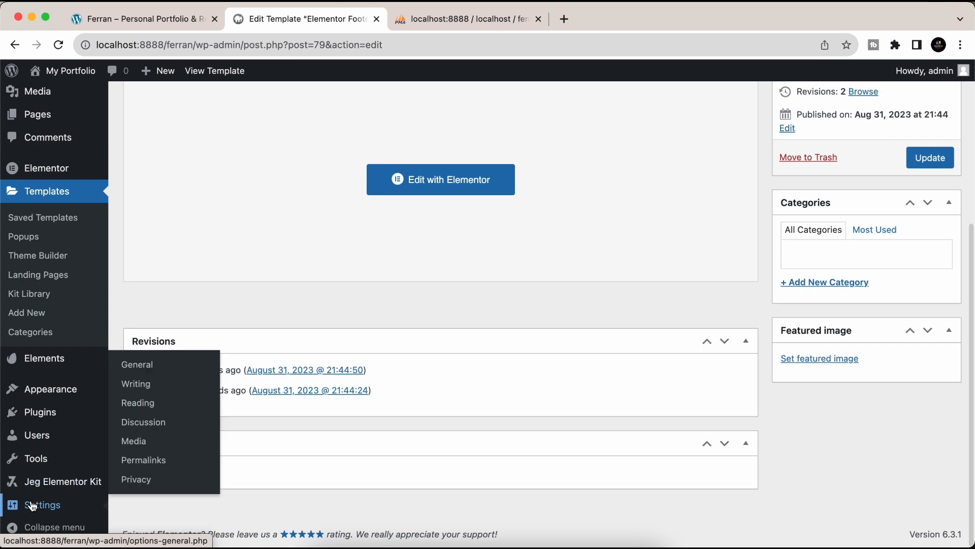
click(137, 403)
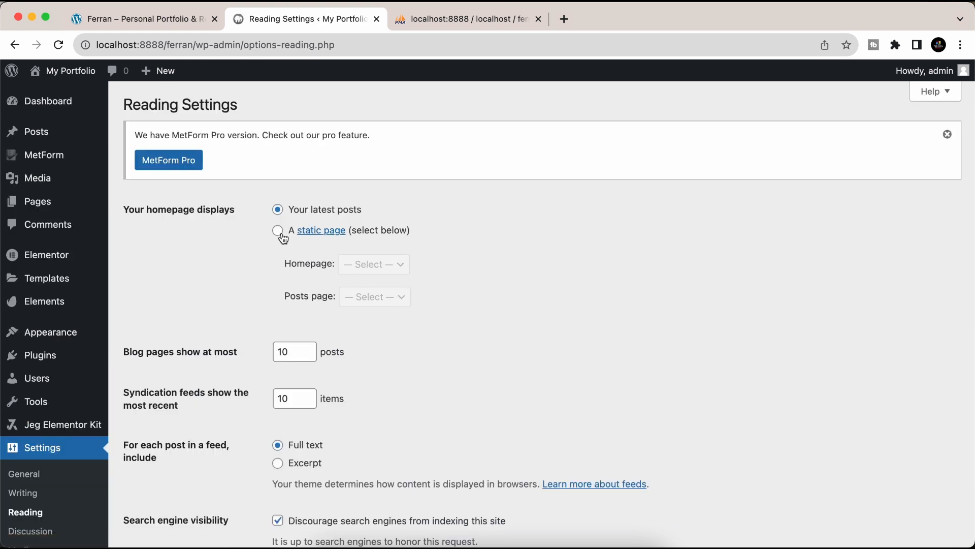
click(278, 231)
click(374, 264)
click(375, 279)
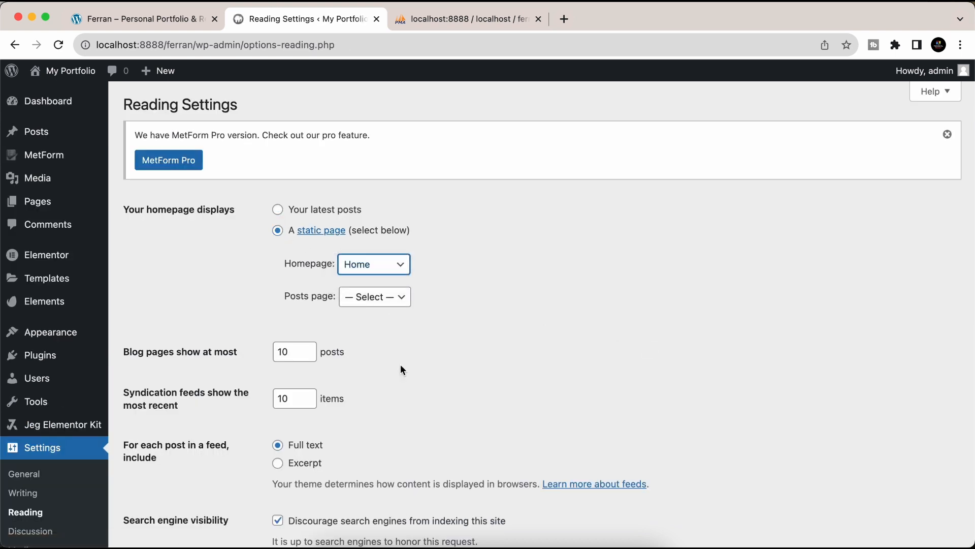
scroll(401, 369, down, 3)
click(172, 478)
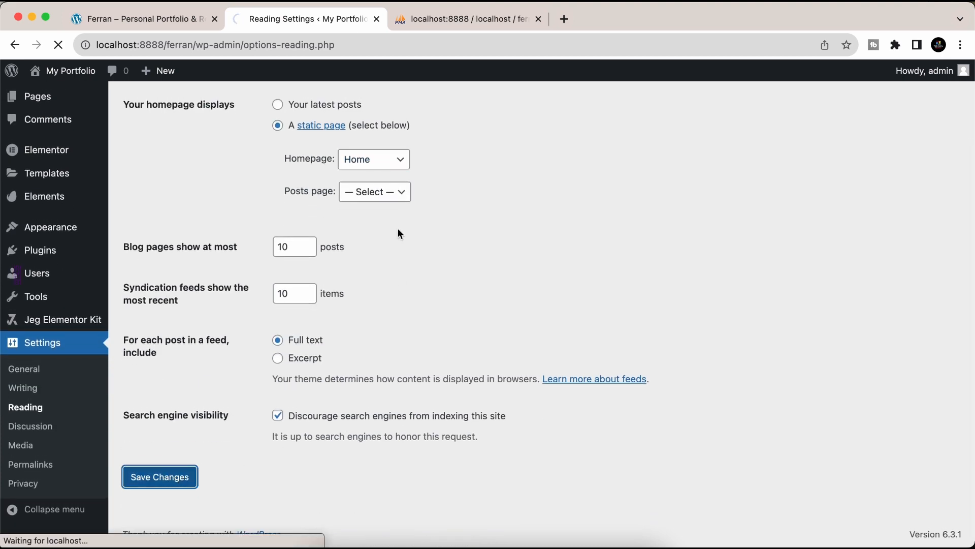
- Switch permalinks to the Post name structure and save
mouse_move(50, 363)
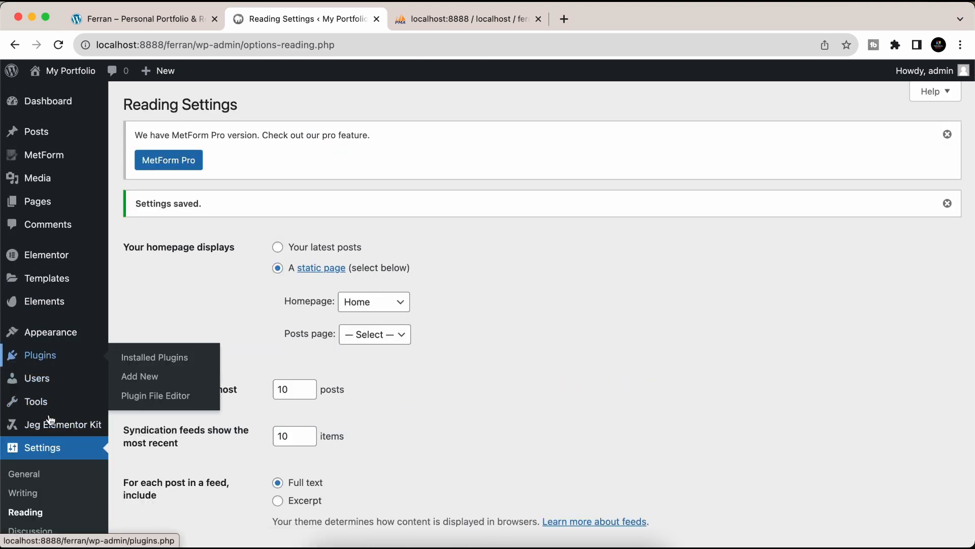
scroll(50, 420, down, 4)
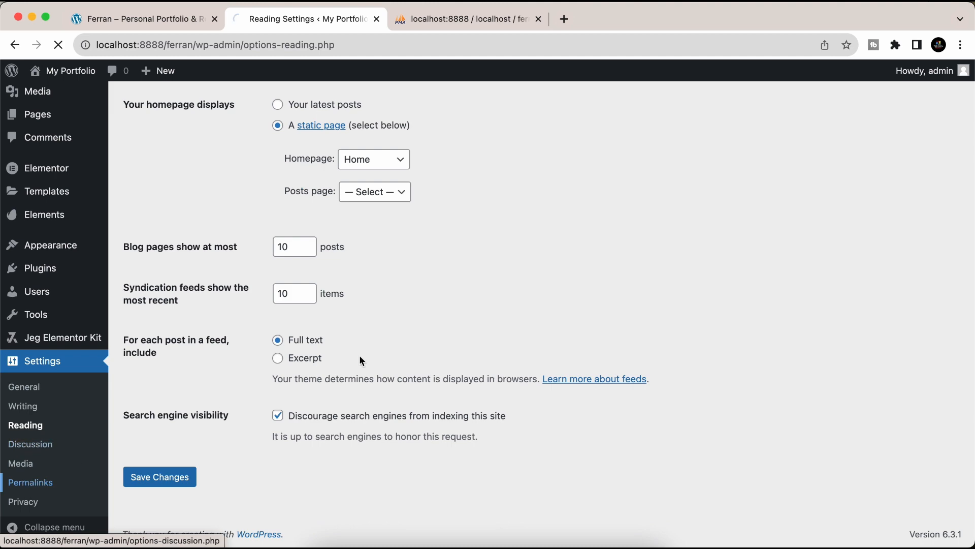
scroll(365, 386, down, 5)
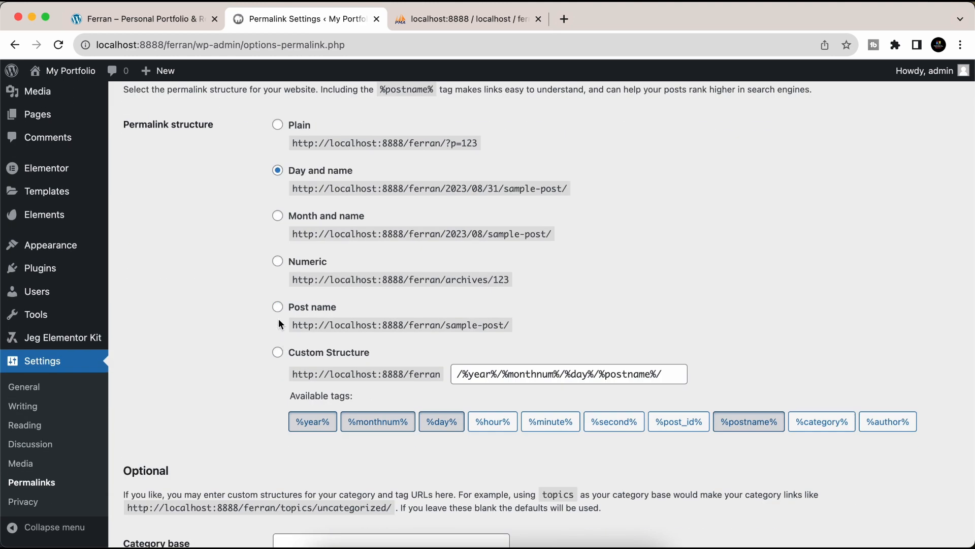
click(278, 306)
scroll(258, 349, down, 4)
click(161, 477)
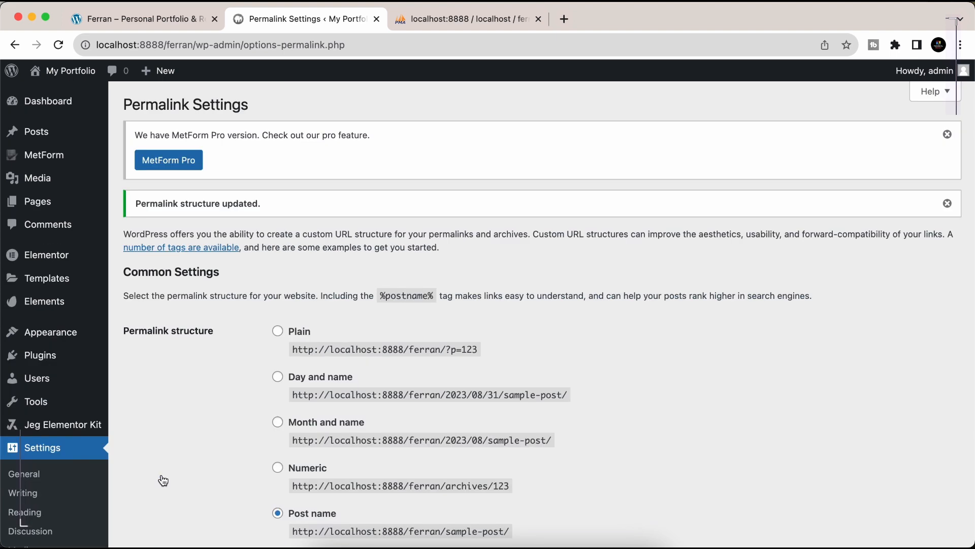
scroll(390, 377, up, 3)
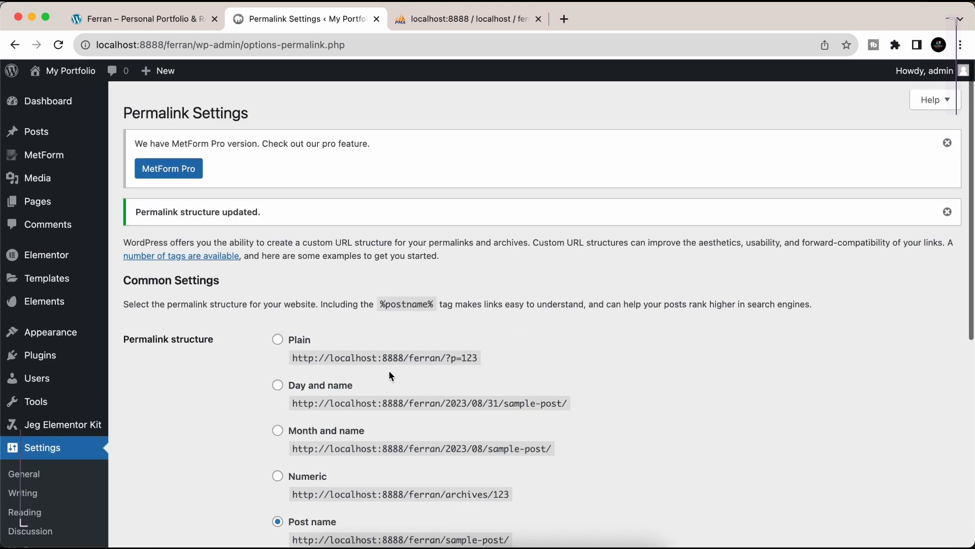
- From All Pages, open the Home page with 'Edit with Elementor'
mouse_move(38, 205)
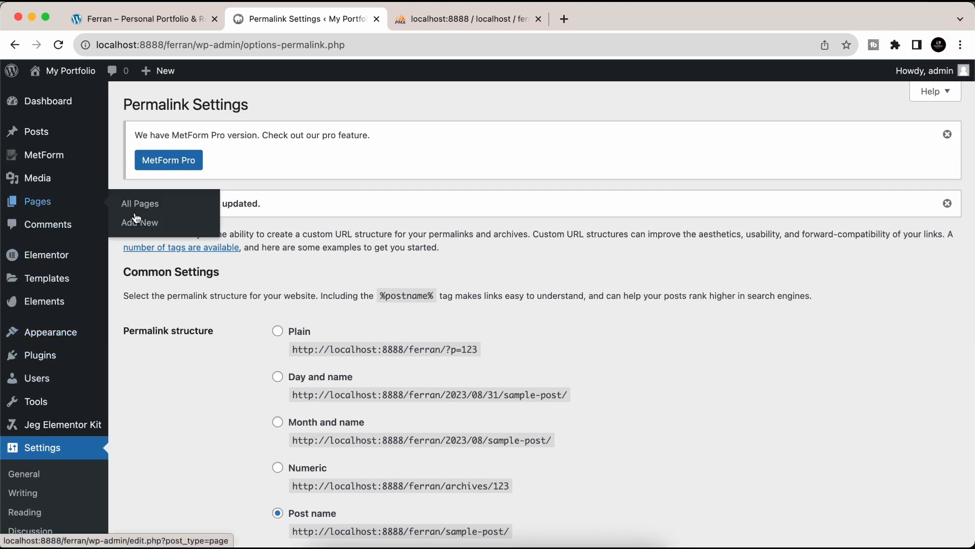
click(136, 205)
mouse_move(239, 300)
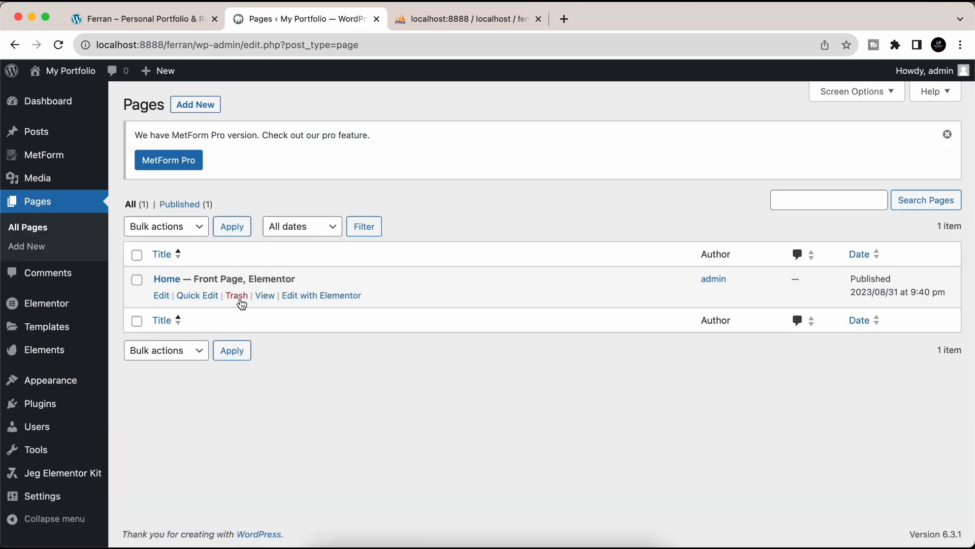
click(323, 295)
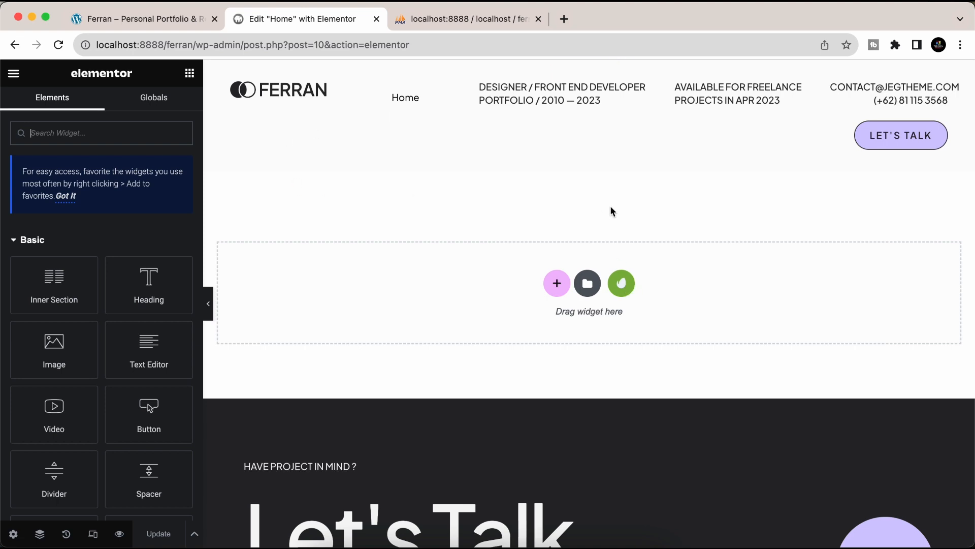
- Insert the installed Ferran kit's Home template into the empty Home page
click(624, 284)
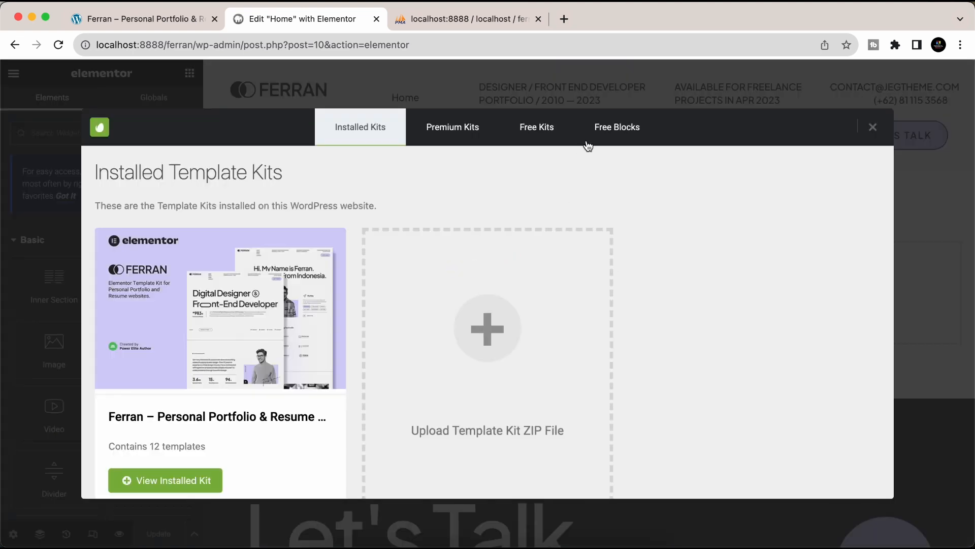
click(175, 482)
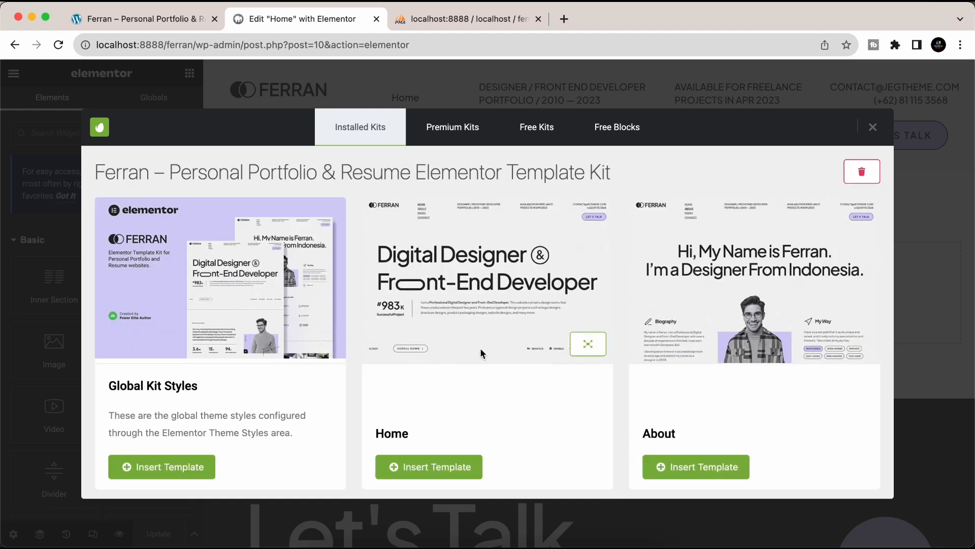
scroll(480, 348, down, 3)
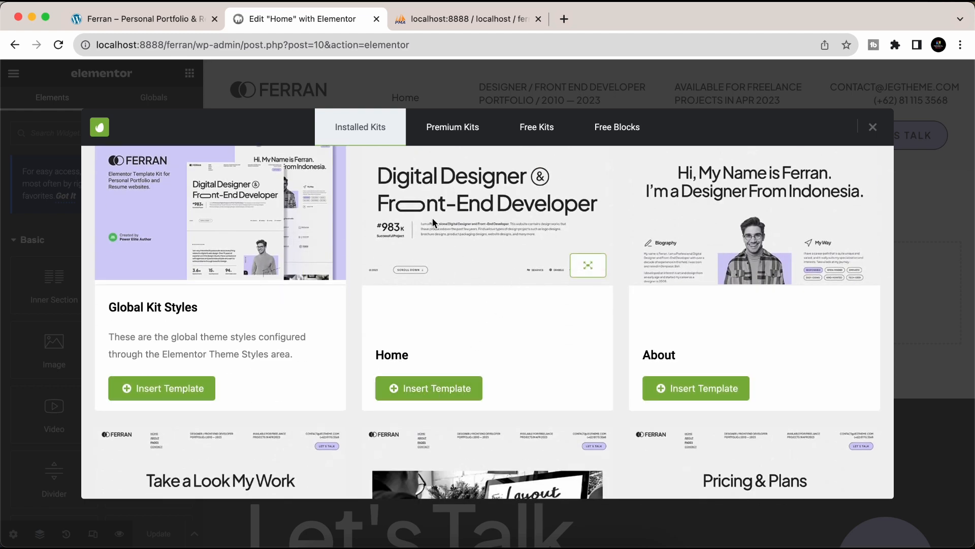
click(412, 388)
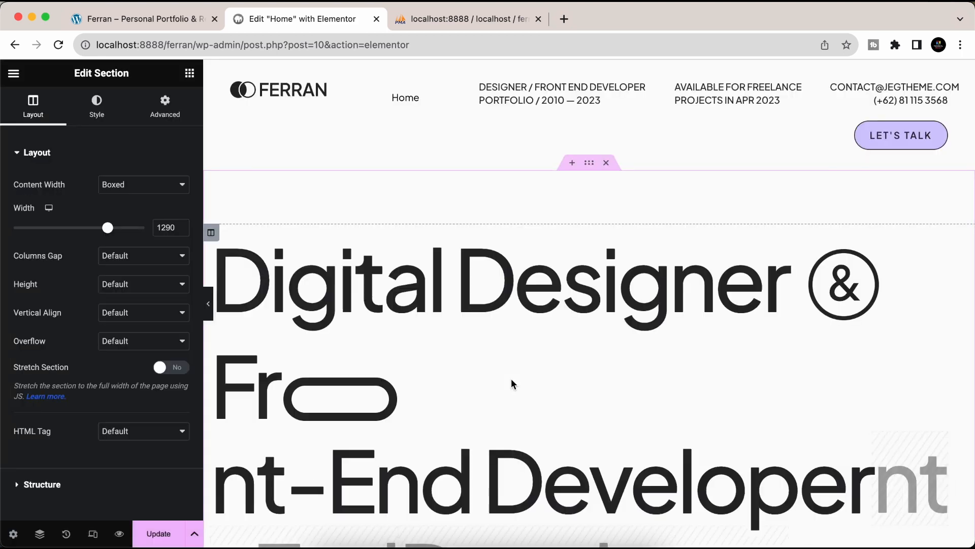
- Review the imported Ferran Home layout and save it with Update
scroll(451, 387, down, 12)
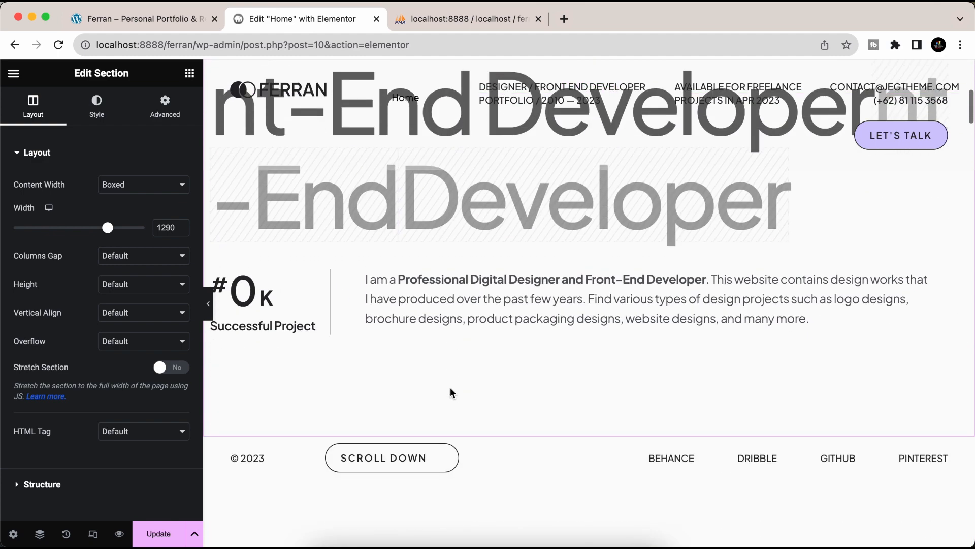
scroll(450, 387, down, 15)
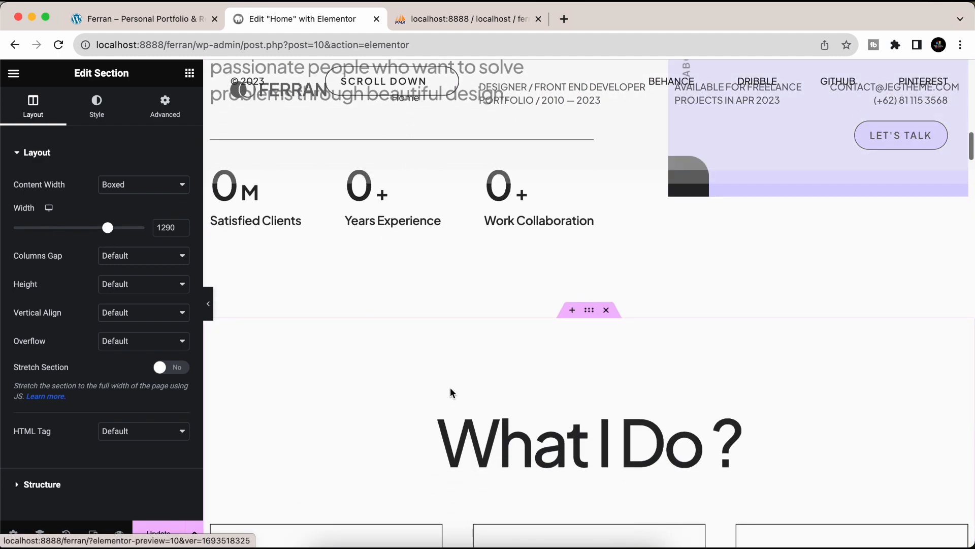
scroll(450, 387, down, 8)
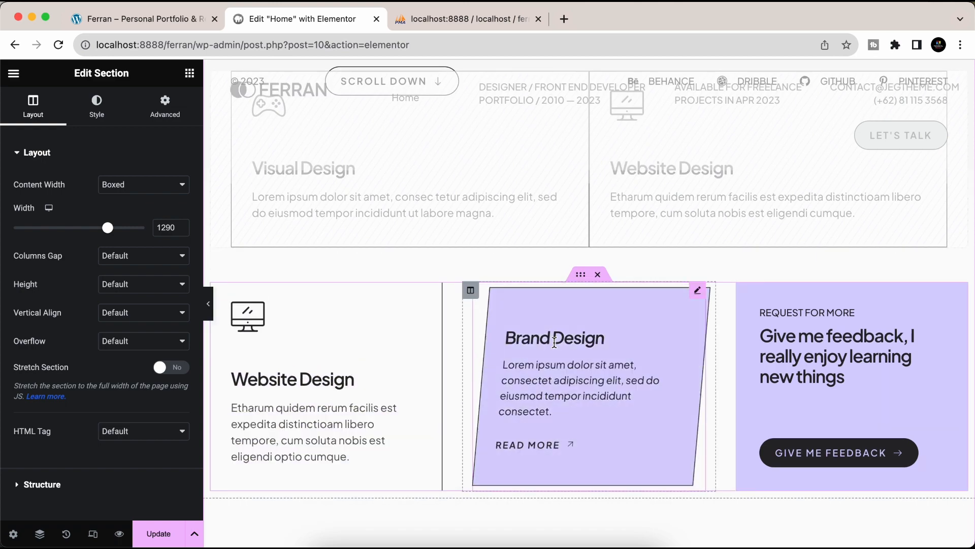
scroll(555, 345, down, 8)
scroll(402, 463, down, 10)
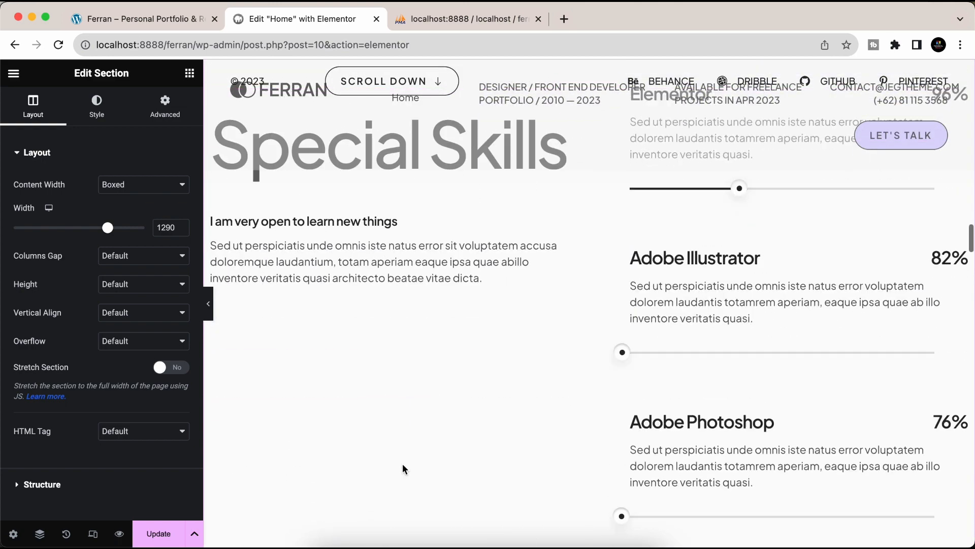
scroll(402, 468, down, 15)
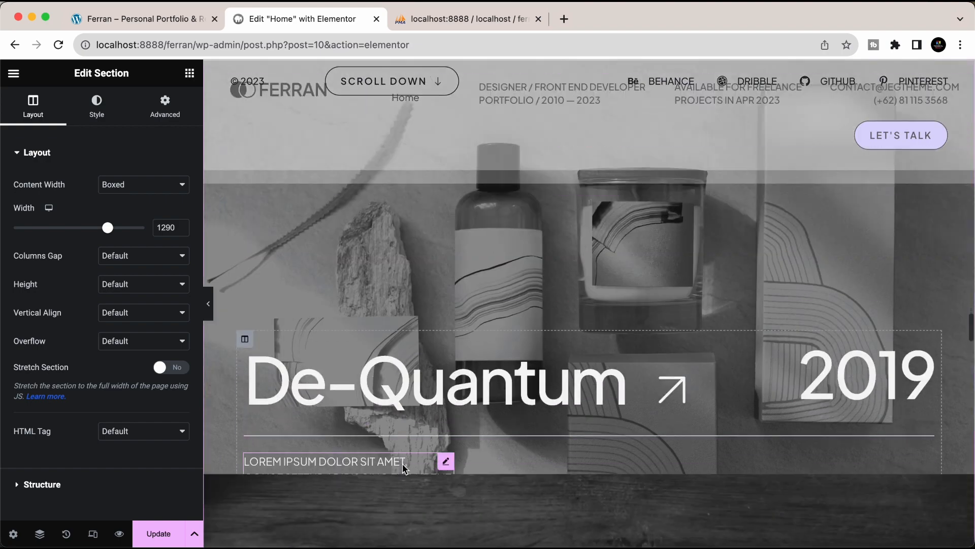
scroll(403, 465, down, 20)
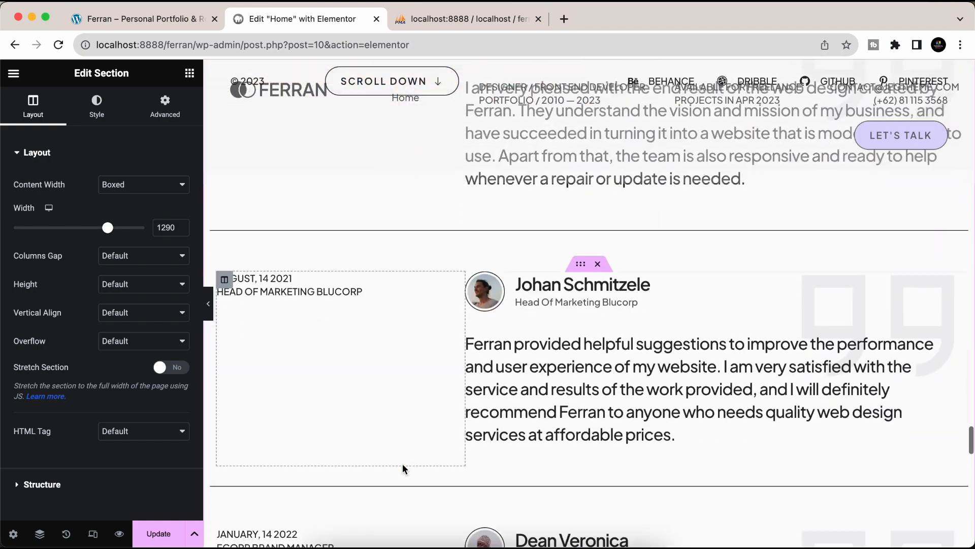
scroll(405, 468, down, 5)
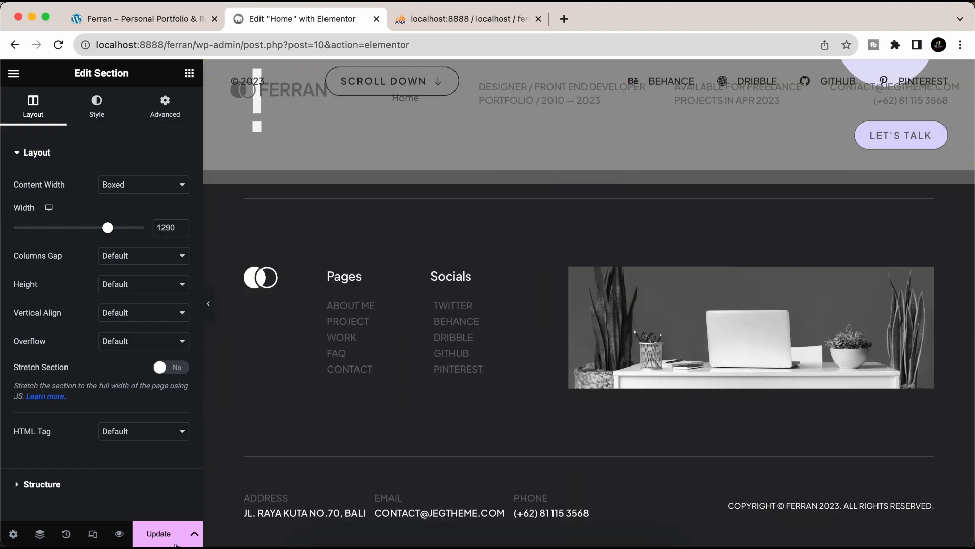
click(158, 534)
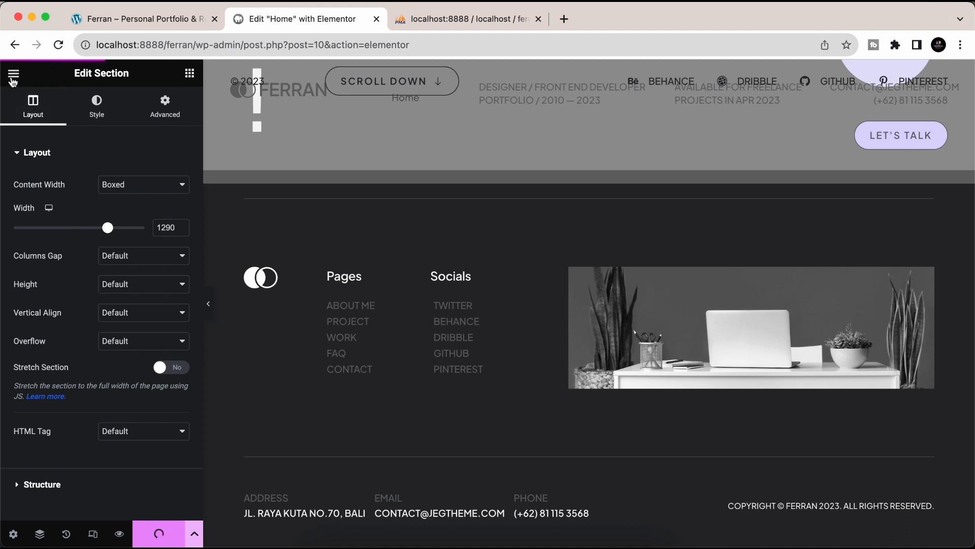
click(13, 76)
- Open the live Home page and scroll from the hero down to the Let's Talk footer
click(55, 280)
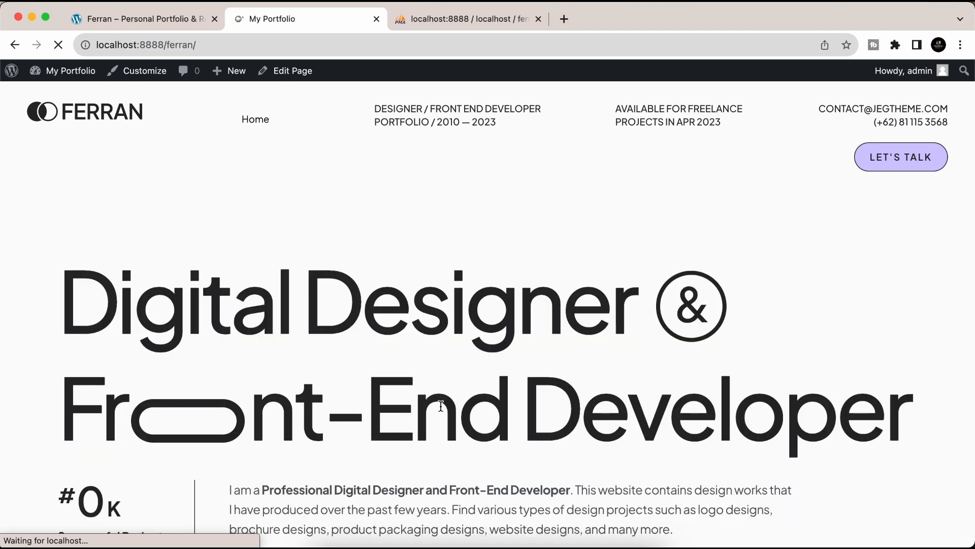
scroll(327, 410, down, 4)
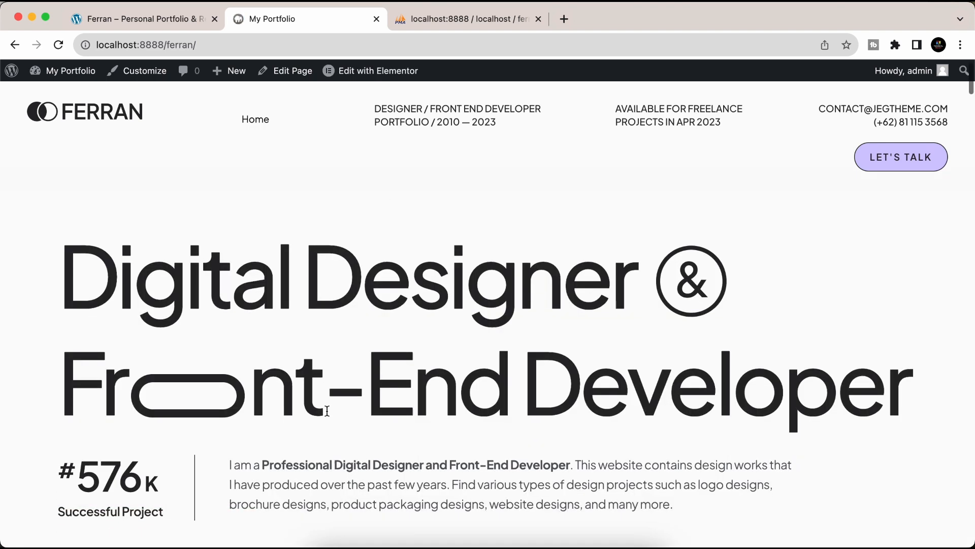
scroll(327, 414, down, 5)
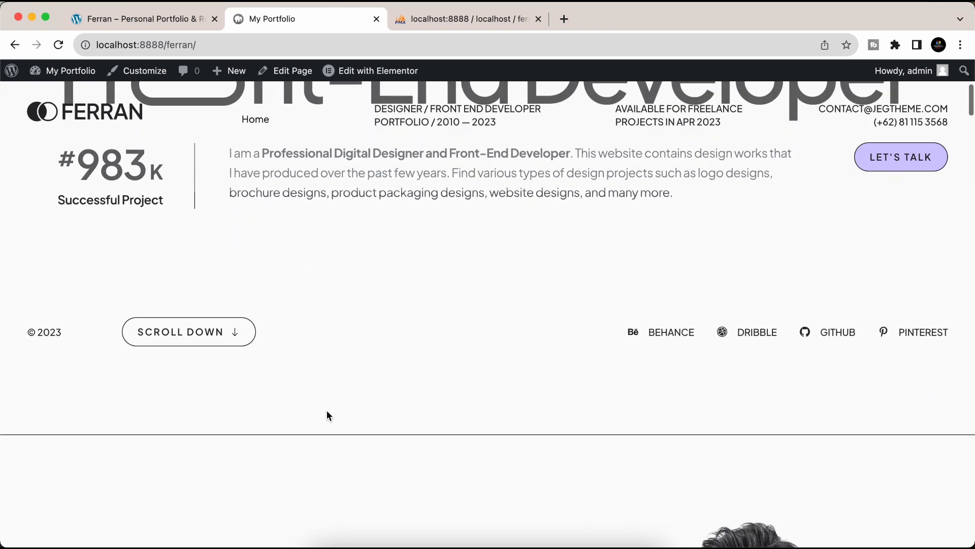
scroll(328, 410, down, 5)
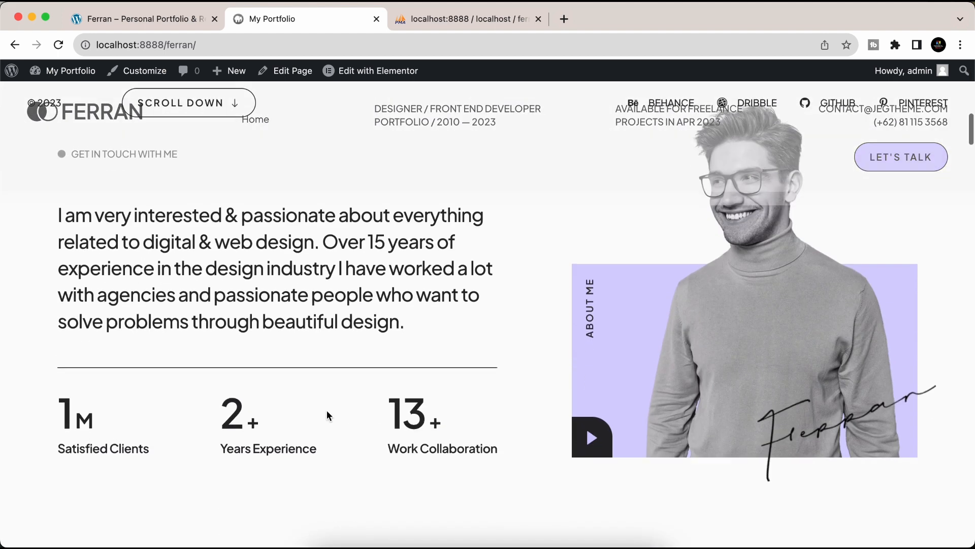
scroll(529, 432, down, 1)
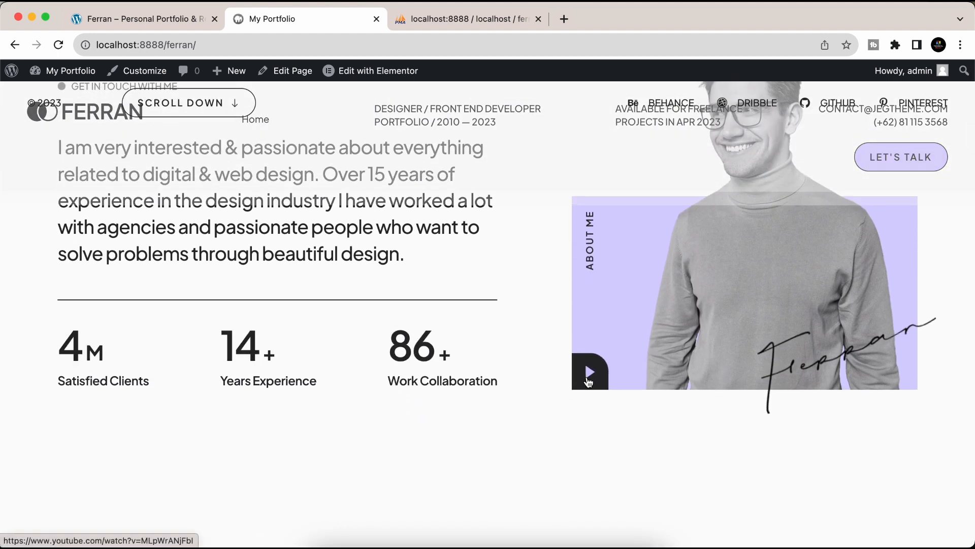
scroll(367, 451, down, 1)
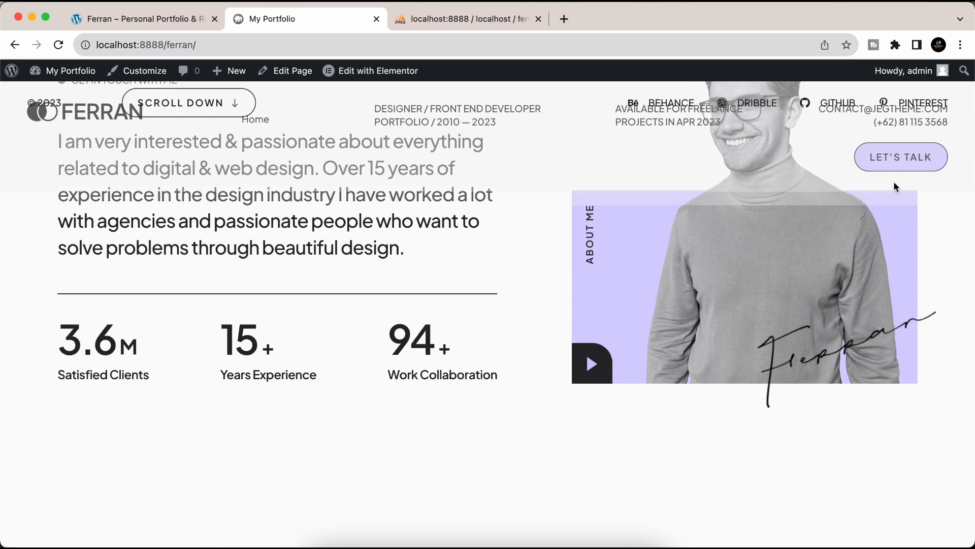
scroll(766, 321, down, 10)
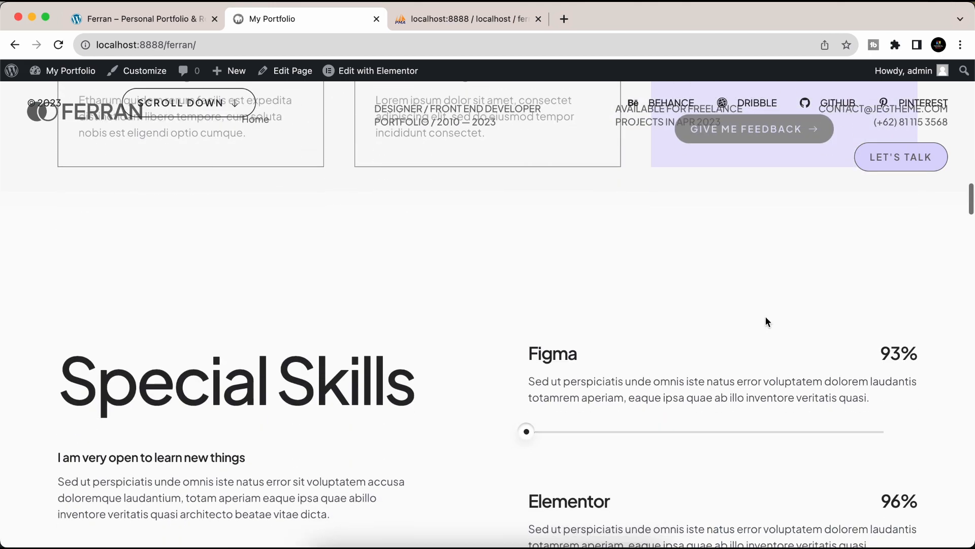
scroll(766, 320, down, 15)
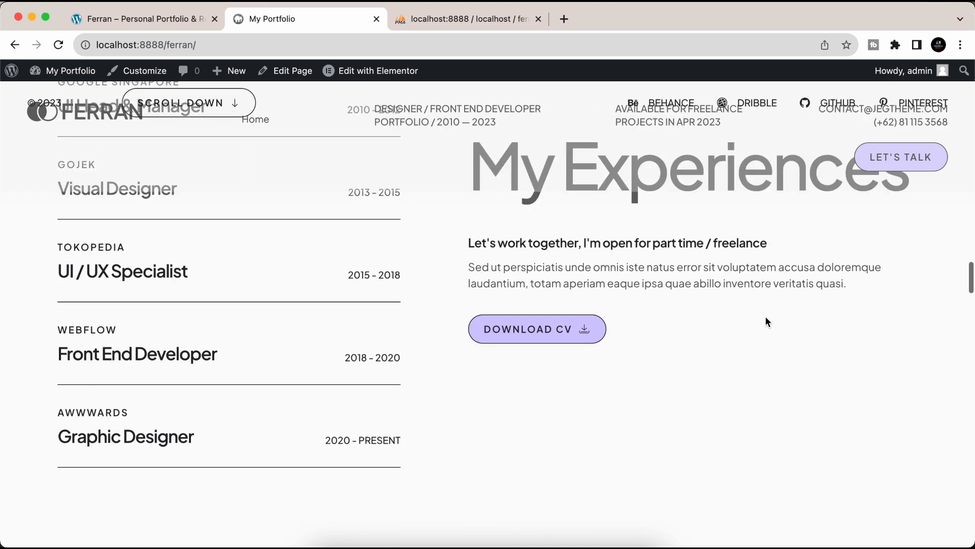
scroll(574, 322, down, 10)
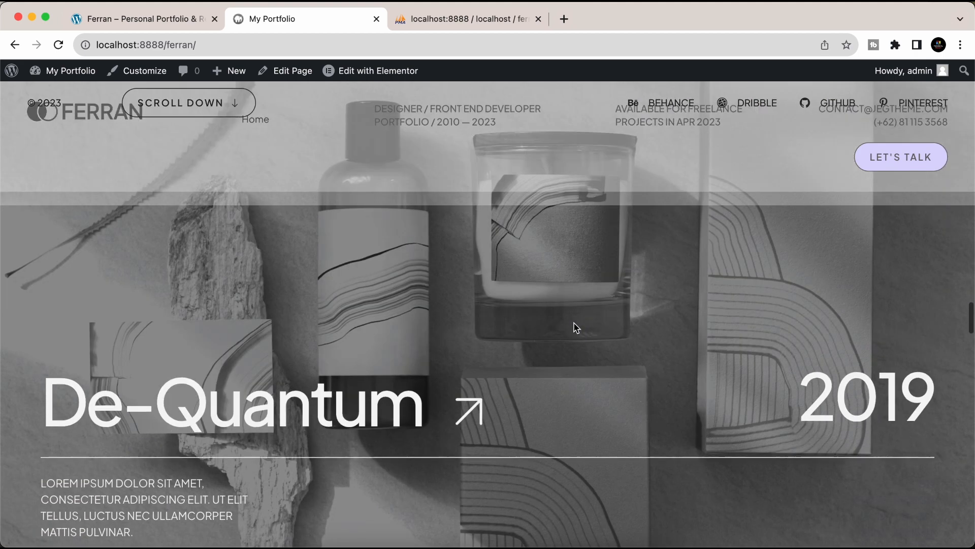
scroll(576, 328, down, 10)
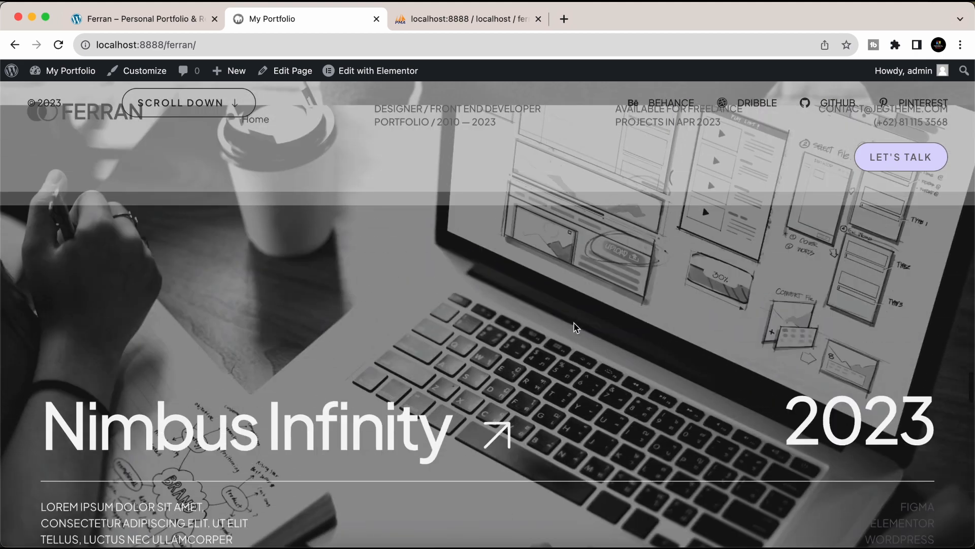
scroll(576, 327, down, 15)
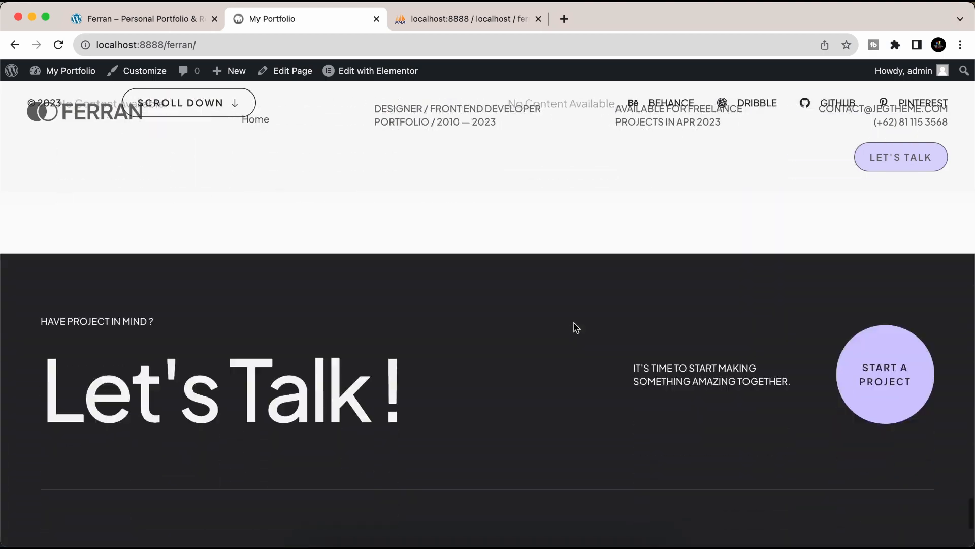
scroll(576, 328, down, 3)
- Scroll the live Home page back up toward the hero
scroll(575, 327, up, 20)
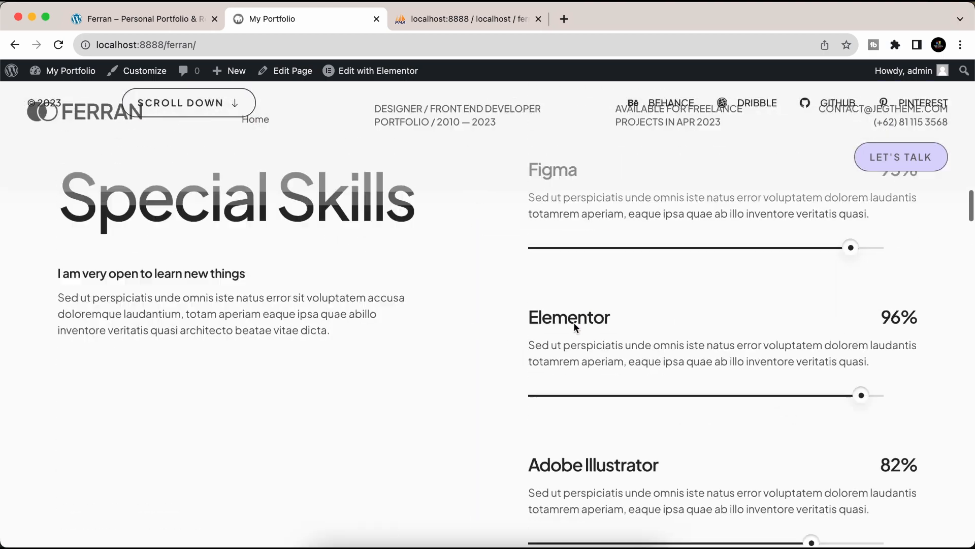
scroll(574, 325, up, 5)
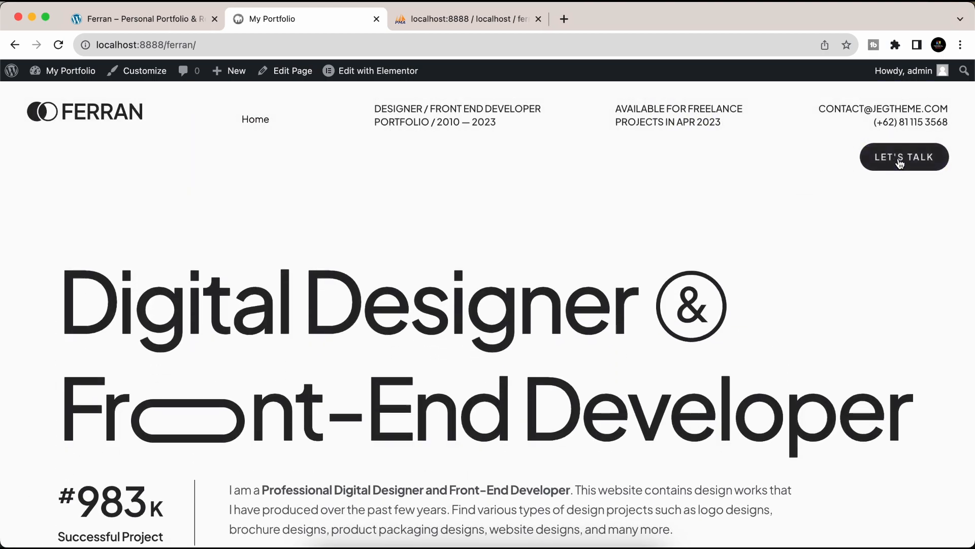
mouse_move(82, 79)
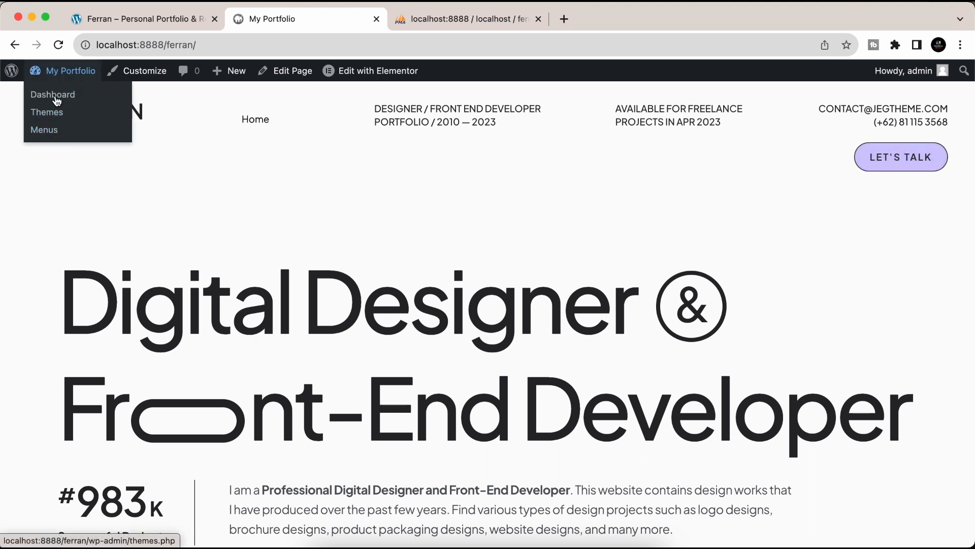
- From the dashboard's Pages, start a new page titled 'About Us'
click(78, 78)
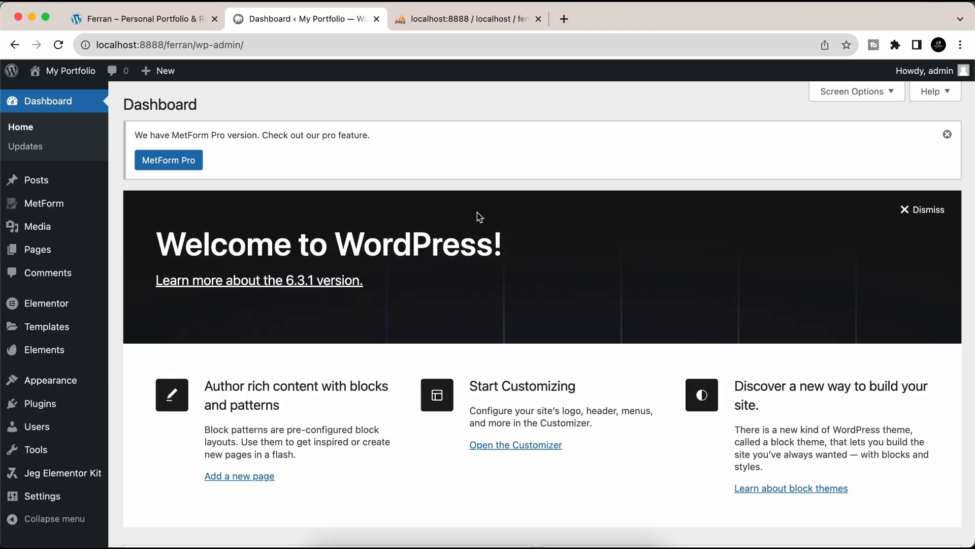
click(37, 249)
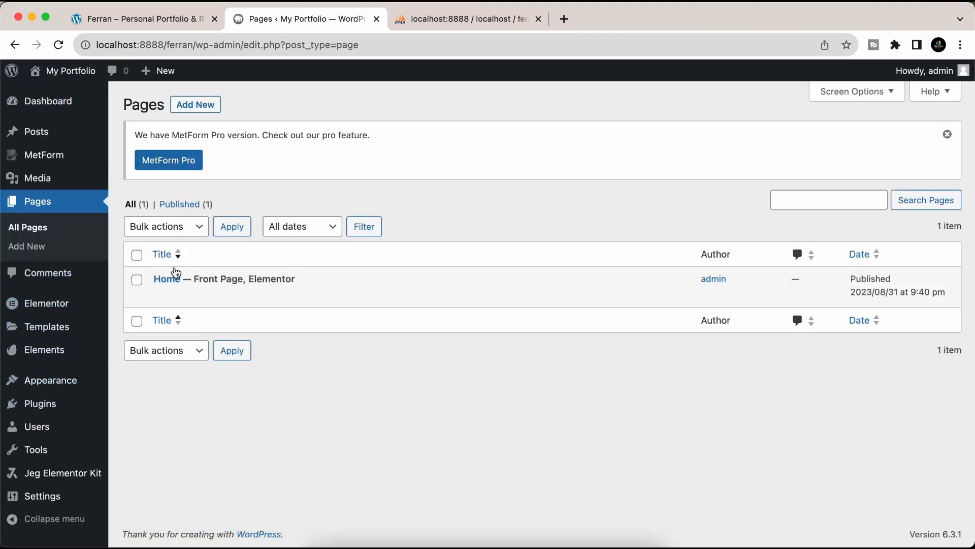
mouse_move(162, 303)
click(189, 108)
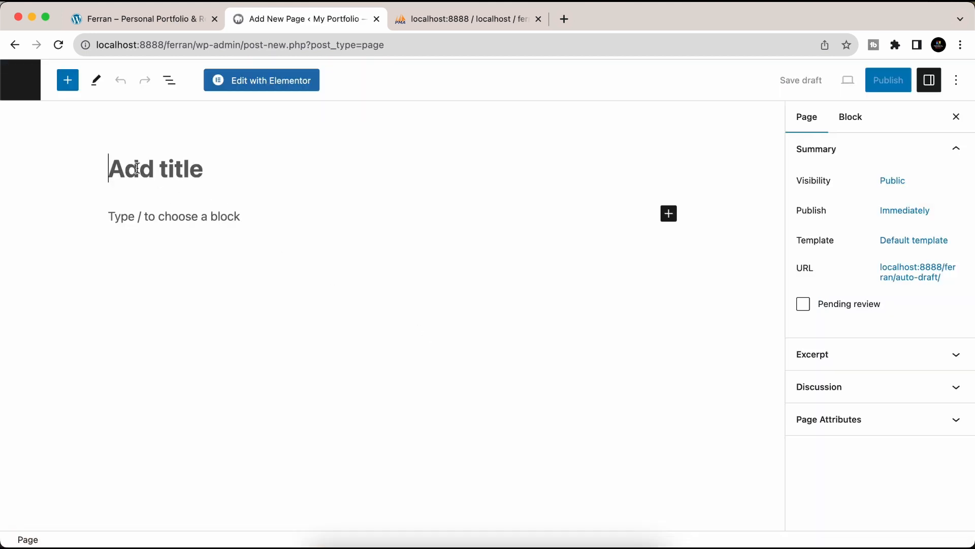
text(About )
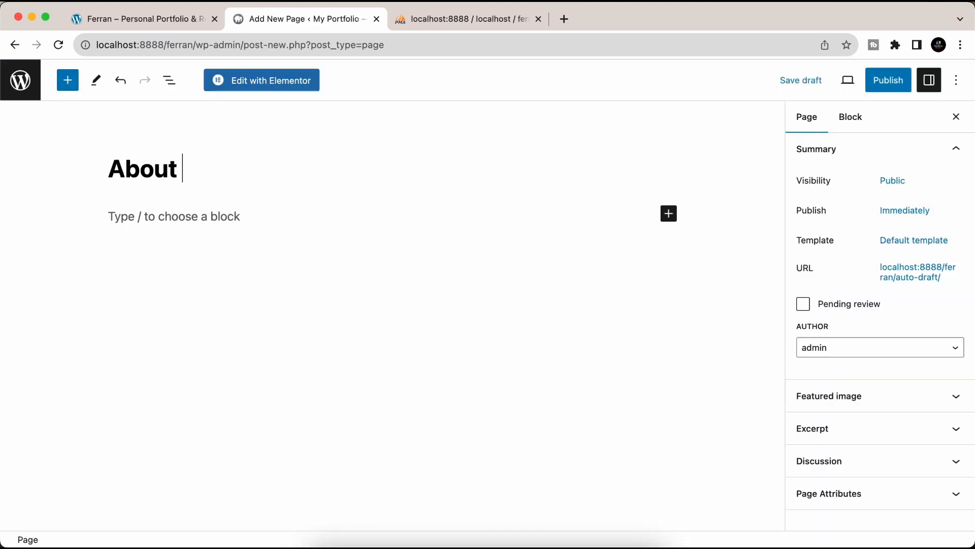
text(Us)
- Set the template to Elementor Full Width, publish the page, and open it in Elementor
click(929, 253)
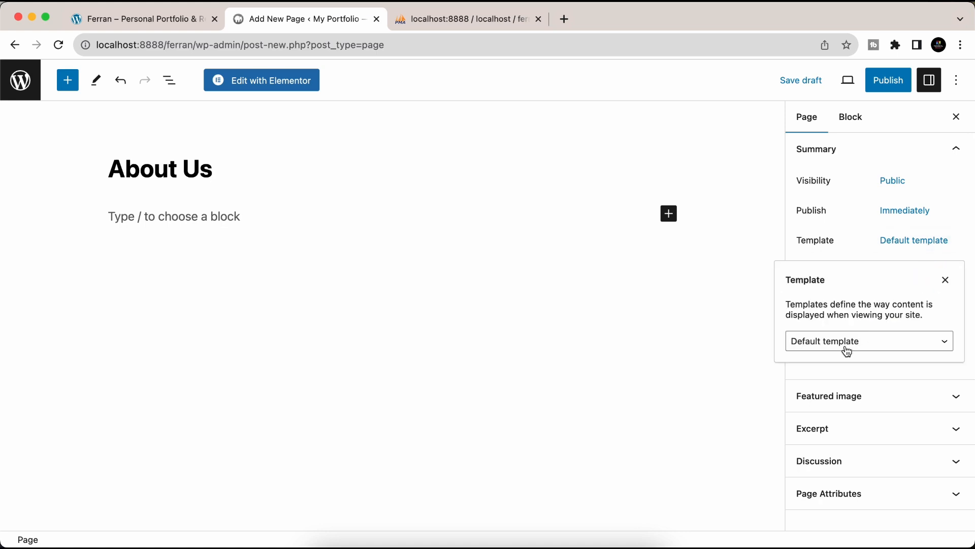
click(846, 349)
click(854, 380)
click(902, 84)
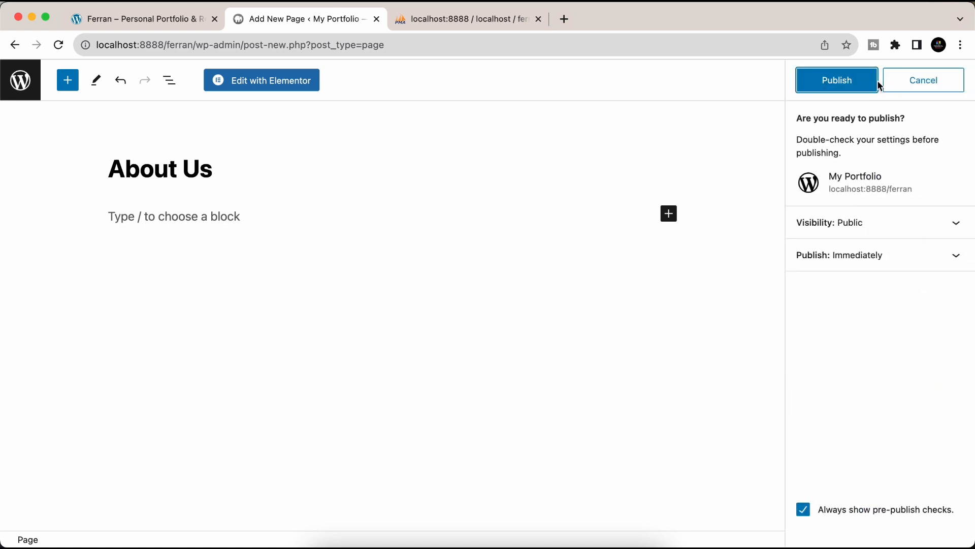
click(843, 87)
click(271, 86)
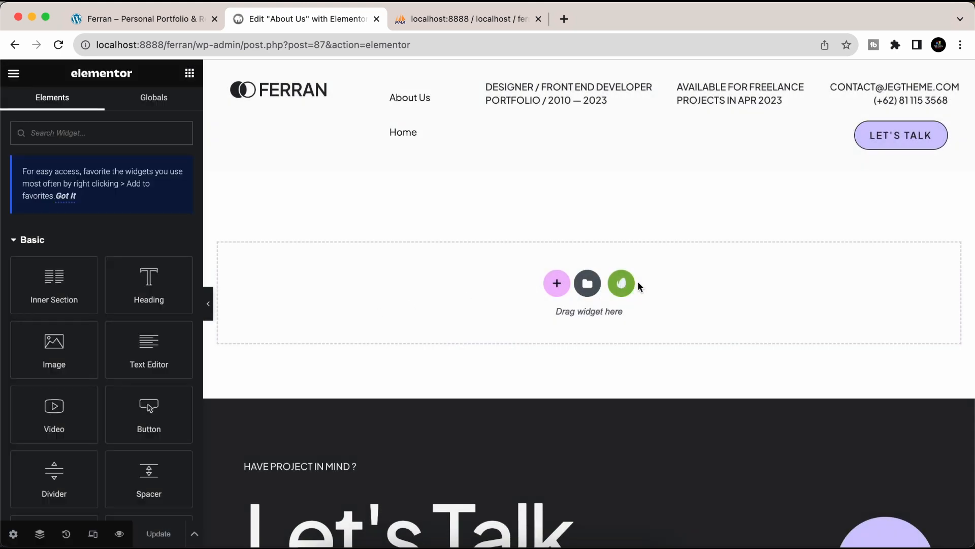
- Insert the Ferran kit's About template from Installed Kits into the About Us page
click(635, 283)
click(218, 362)
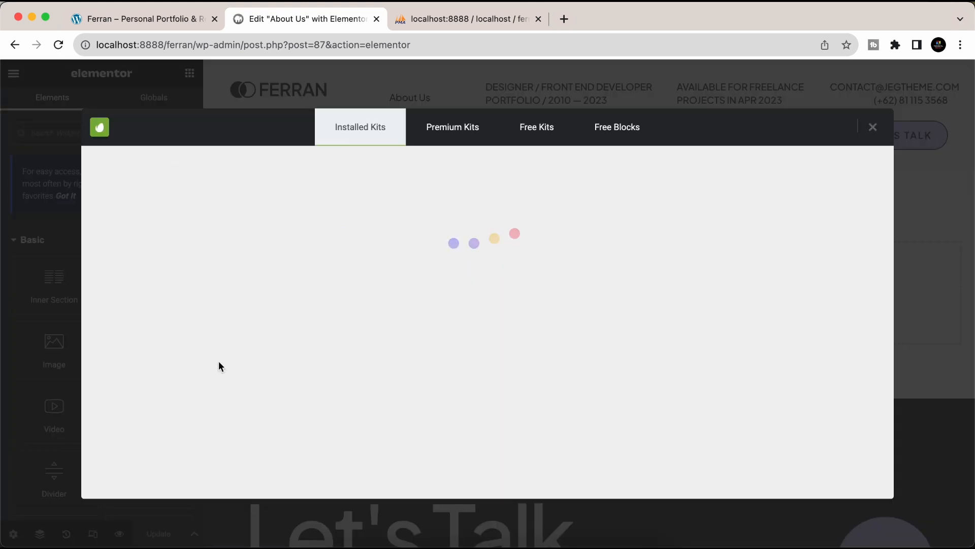
scroll(654, 384, down, 2)
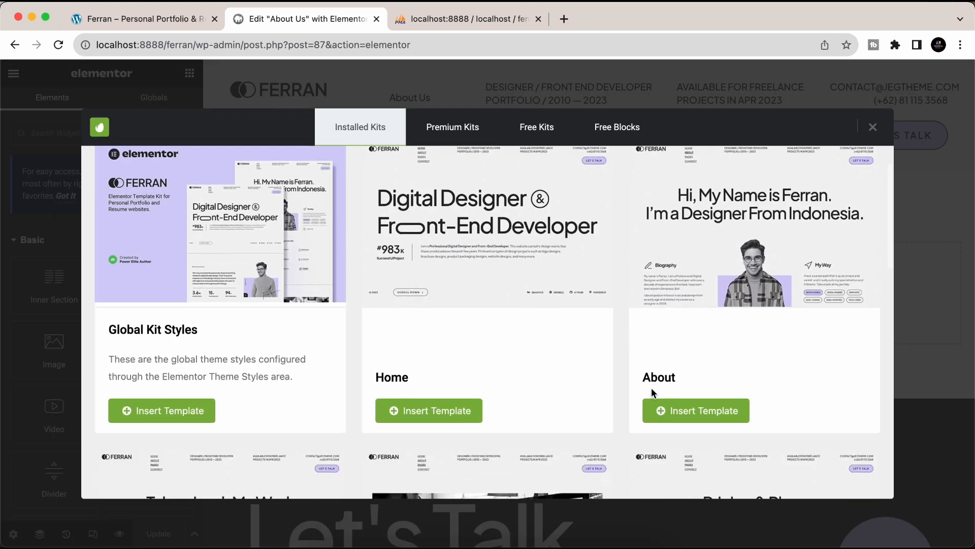
click(684, 414)
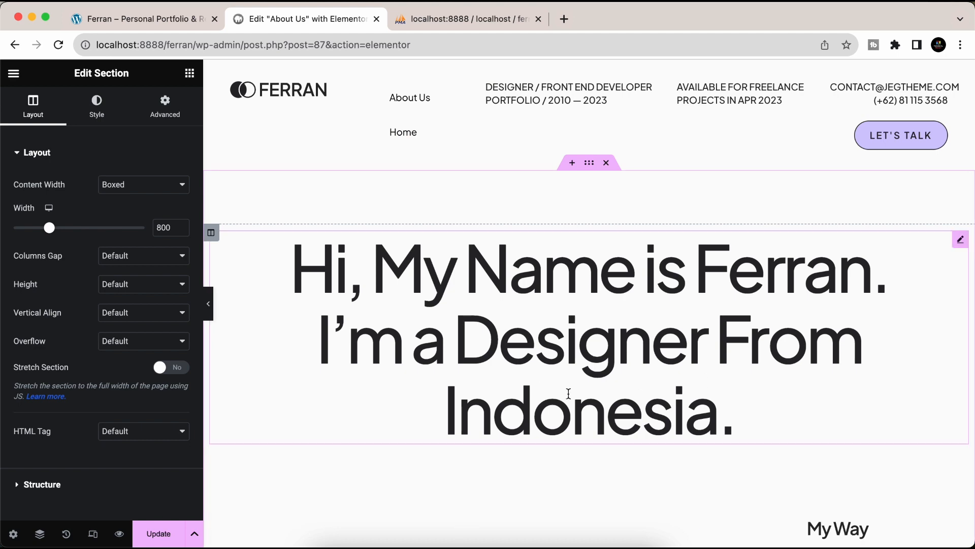
- Check the Biography, My Way, partners and FAQ's sections, then view the live About Us page
scroll(568, 394, down, 5)
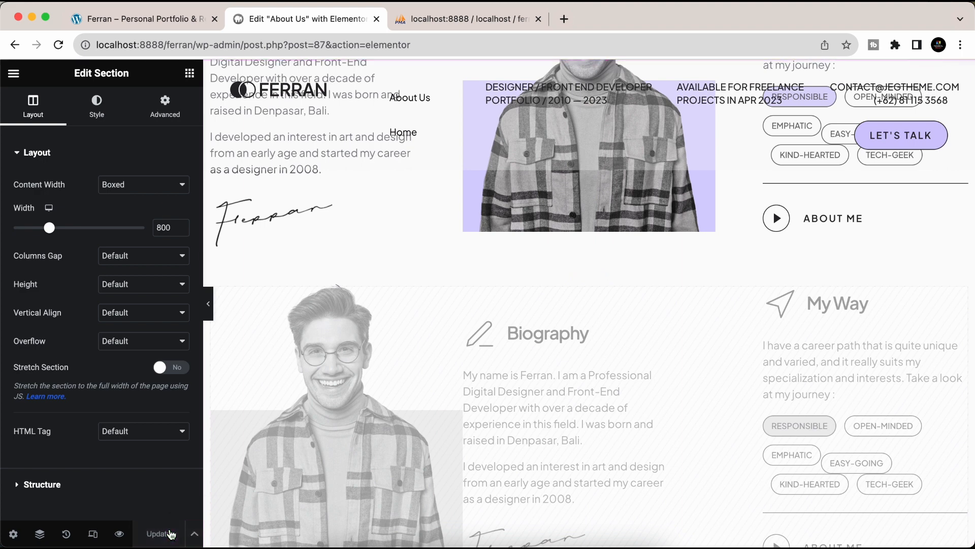
scroll(502, 442, down, 15)
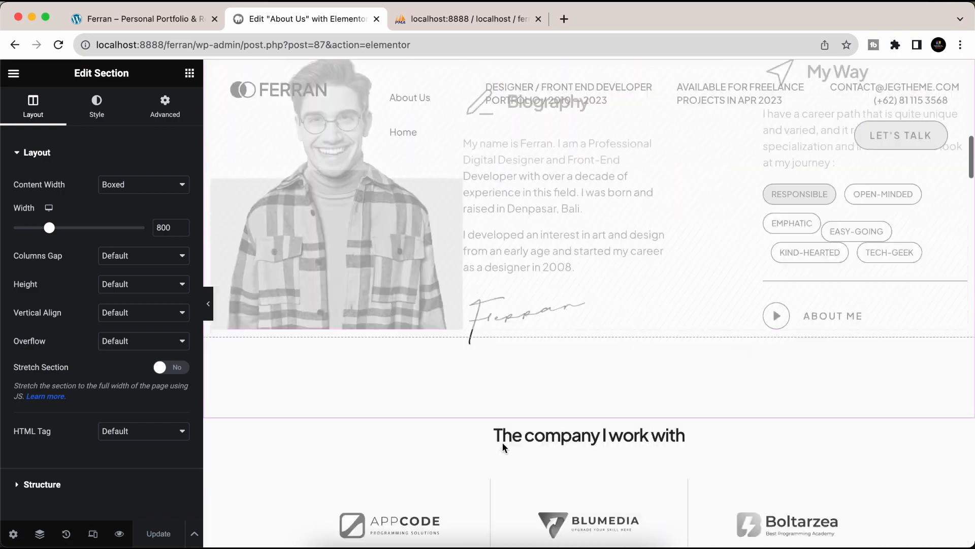
scroll(501, 442, down, 15)
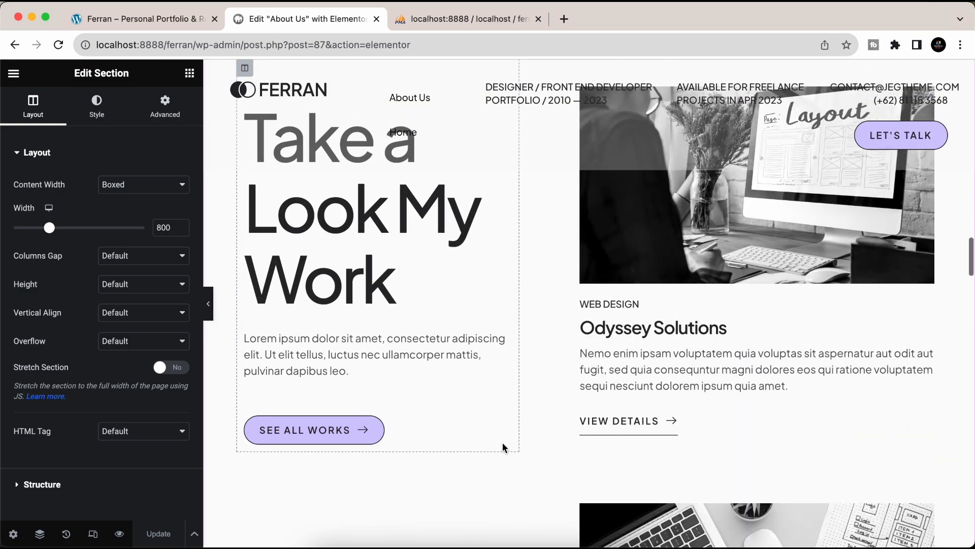
scroll(503, 447, down, 5)
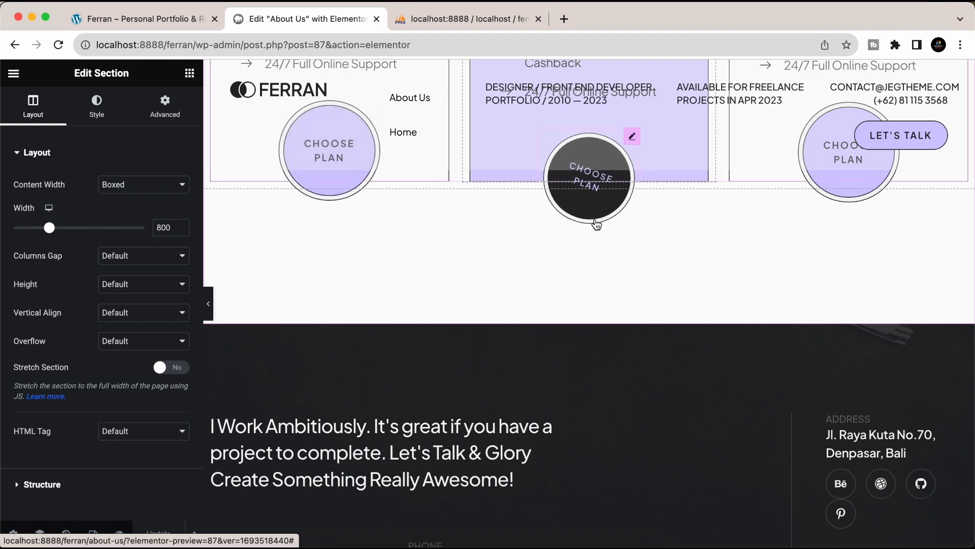
scroll(656, 358, down, 3)
scroll(645, 364, down, 3)
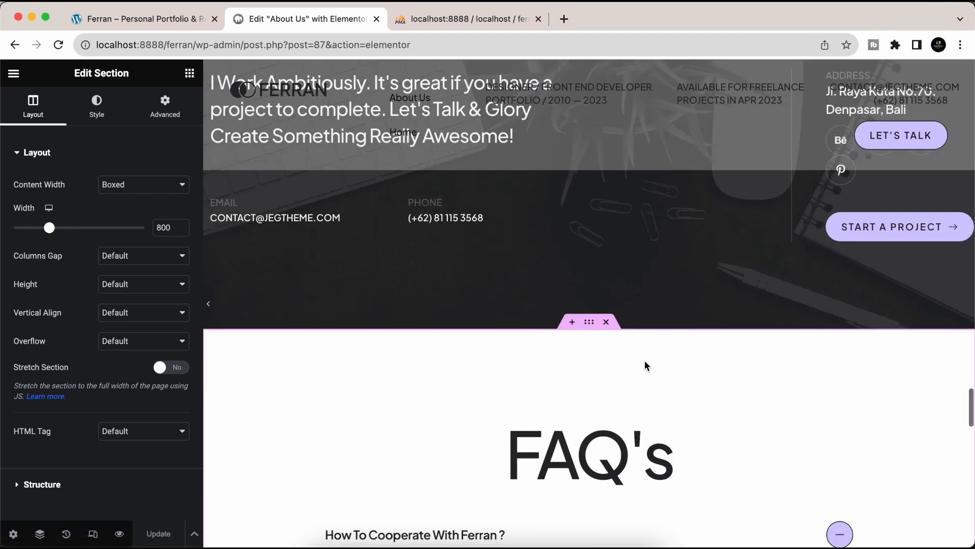
click(14, 73)
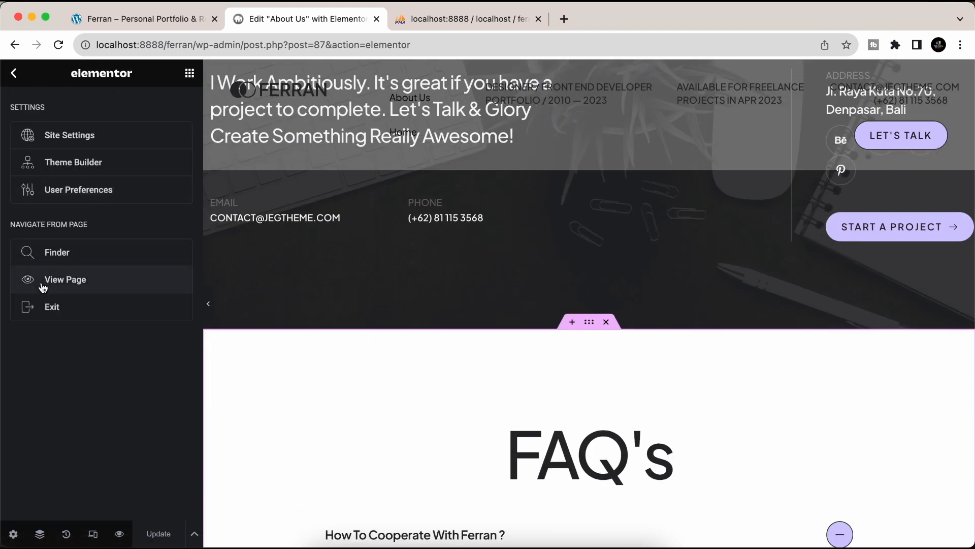
click(66, 279)
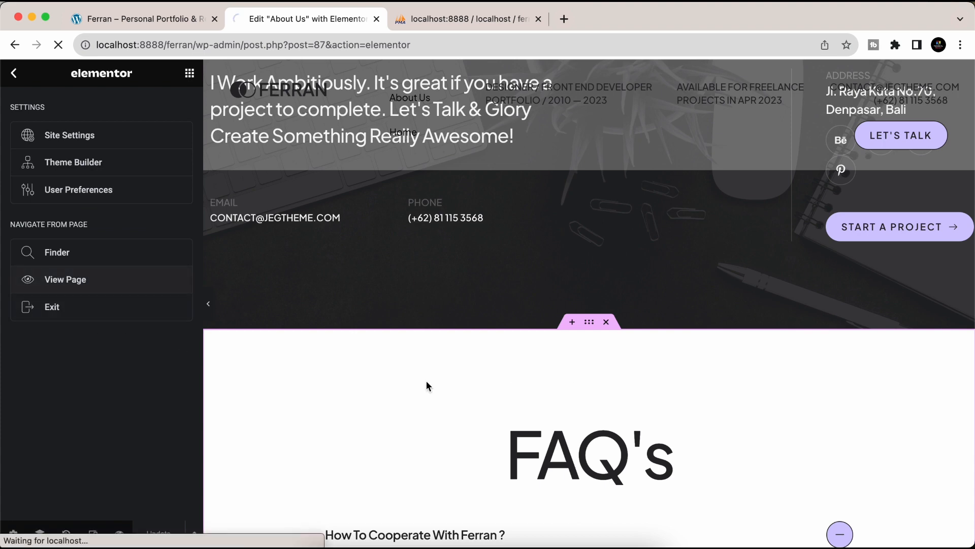
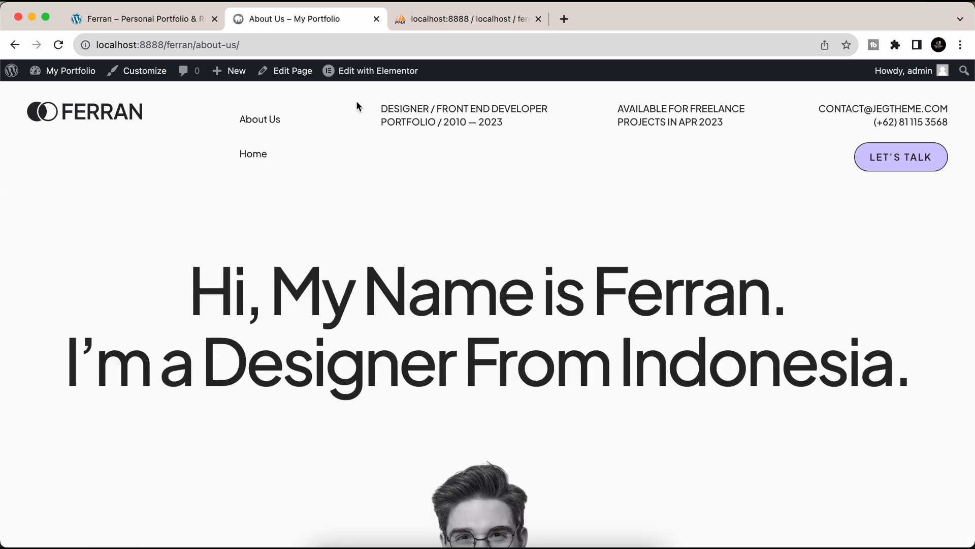
- Check the demo Ferran site's navigation in the other tab for reference
mouse_move(374, 74)
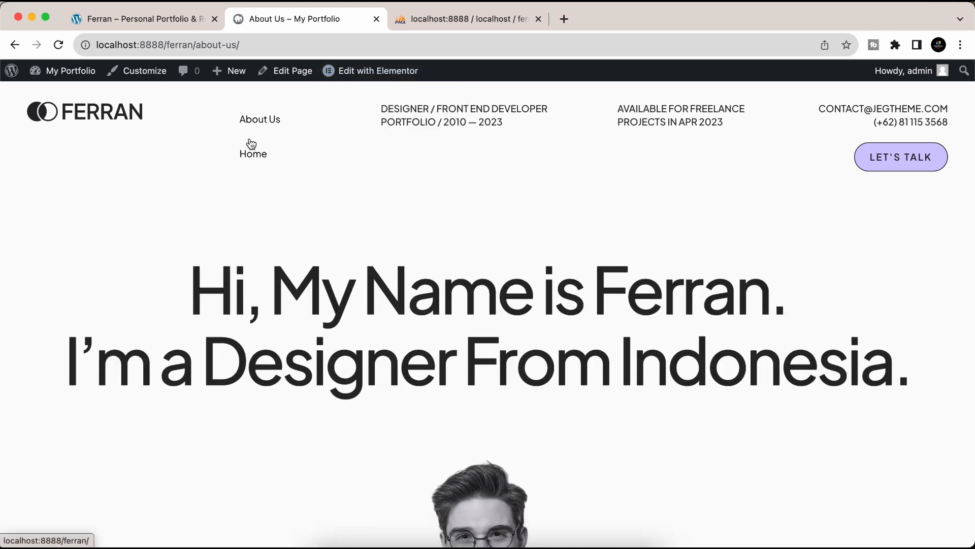
mouse_move(74, 79)
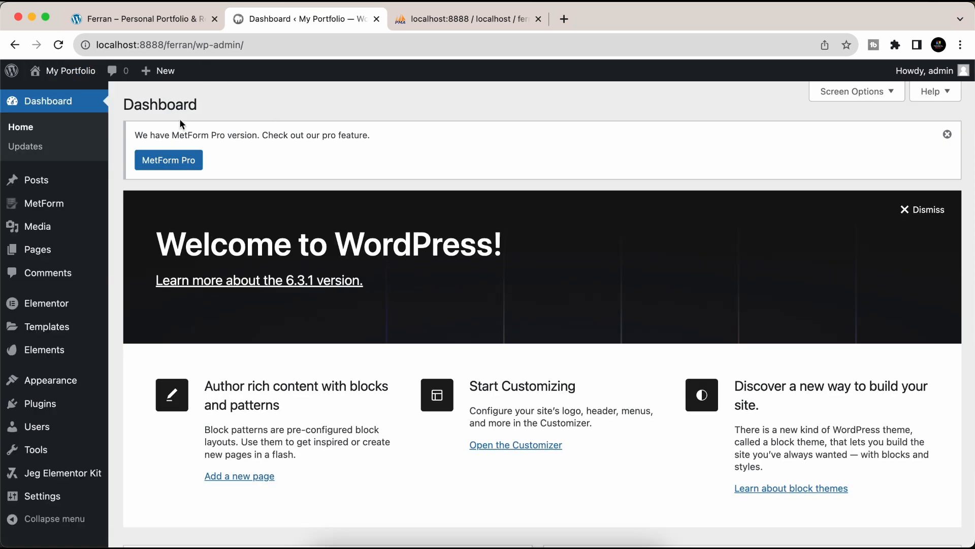
click(128, 20)
- Return to the admin Dashboard and open the All Pages list
mouse_move(231, 127)
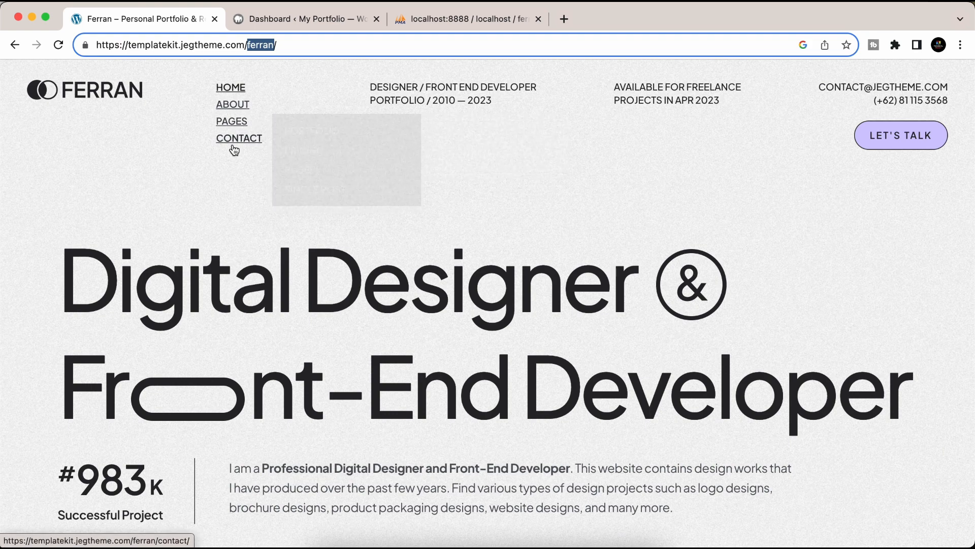
click(251, 20)
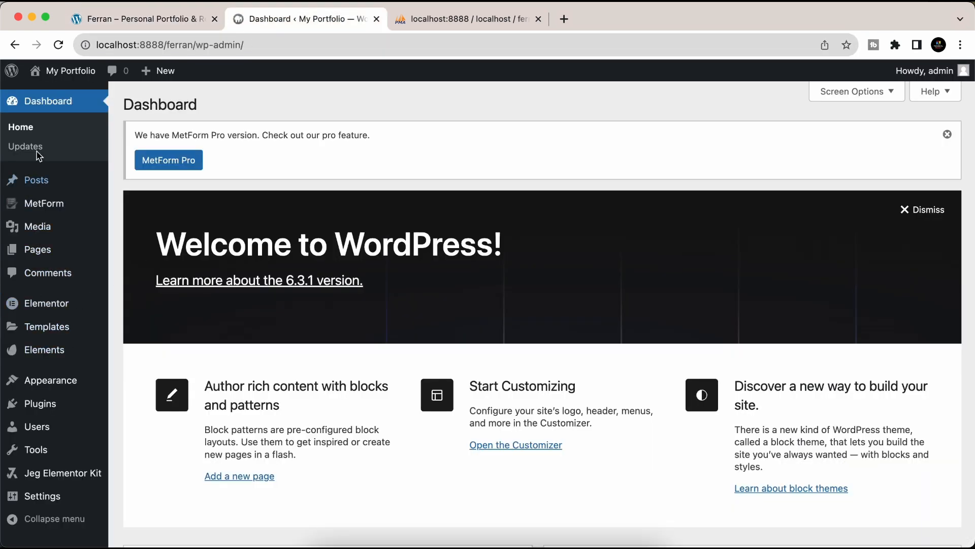
mouse_move(39, 254)
click(154, 262)
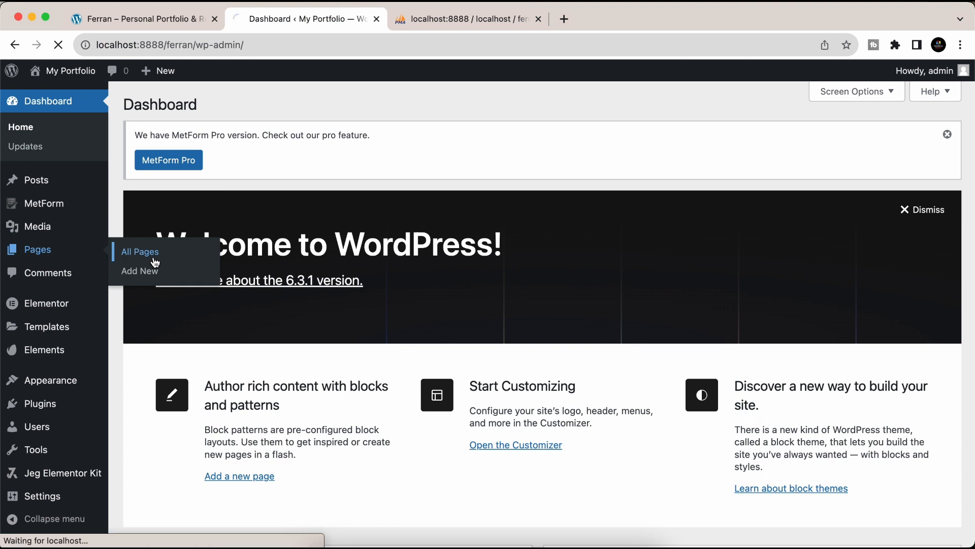
- Add a new page titled 'Contact' with the Elementor Full Width template and publish it
click(189, 106)
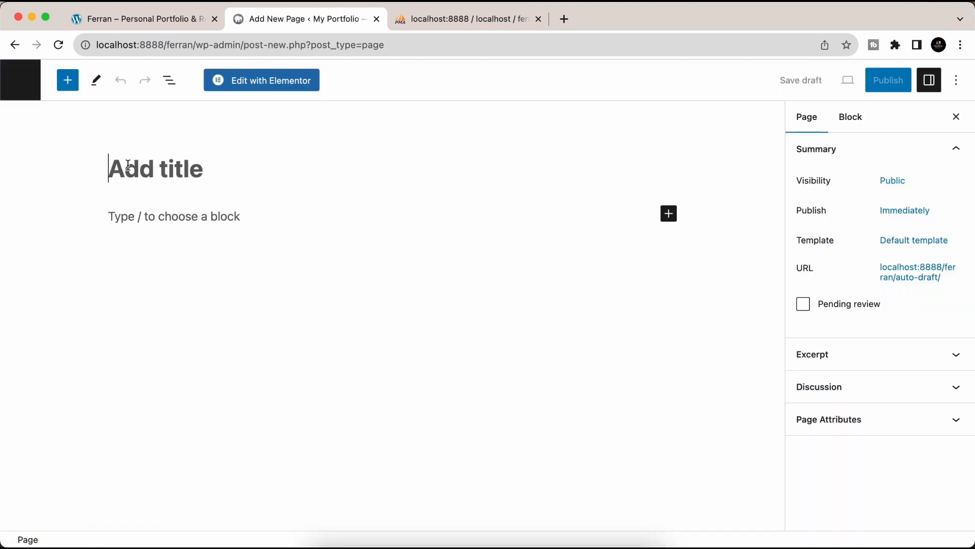
text(Contact)
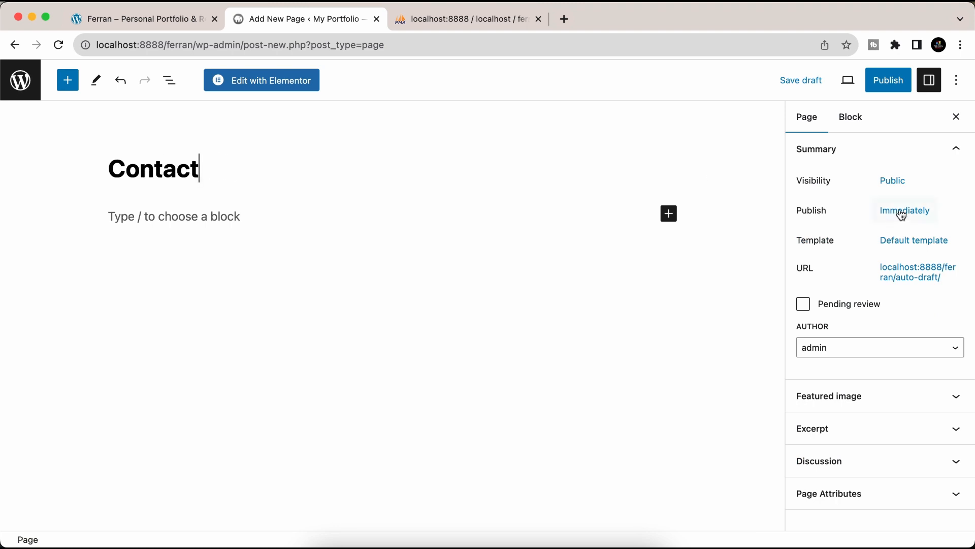
click(932, 243)
click(853, 346)
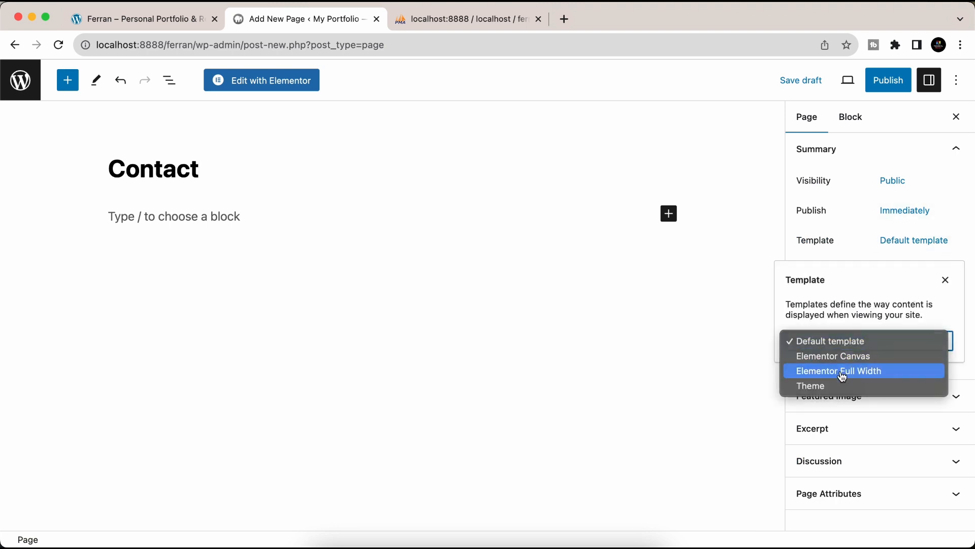
click(813, 370)
click(890, 84)
click(848, 84)
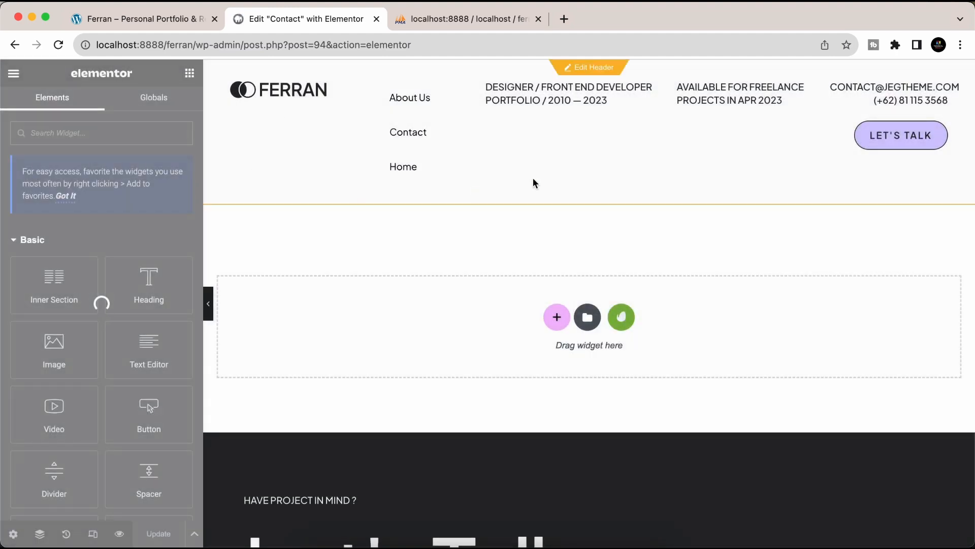
- Insert the Ferran kit's Contact template from the installed template kits
click(629, 322)
click(235, 390)
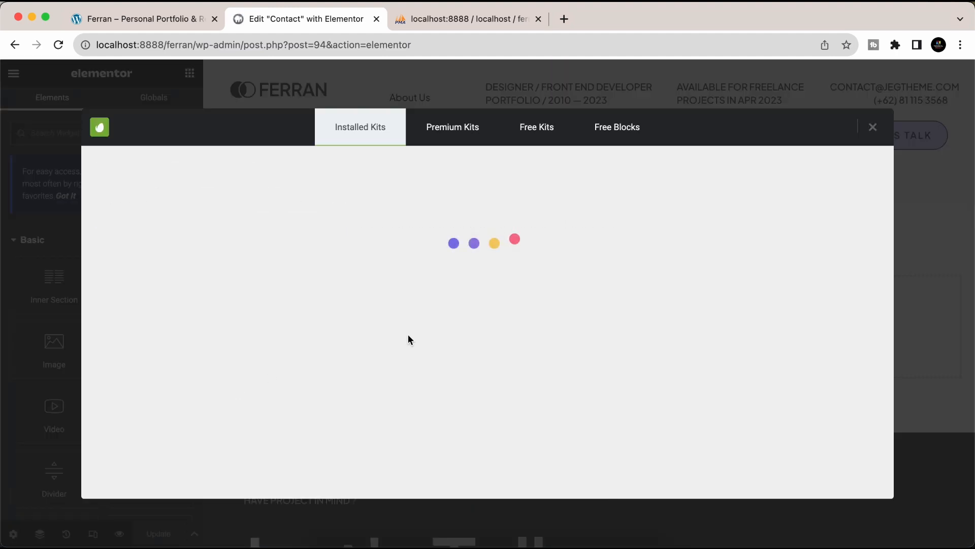
scroll(519, 362, down, 5)
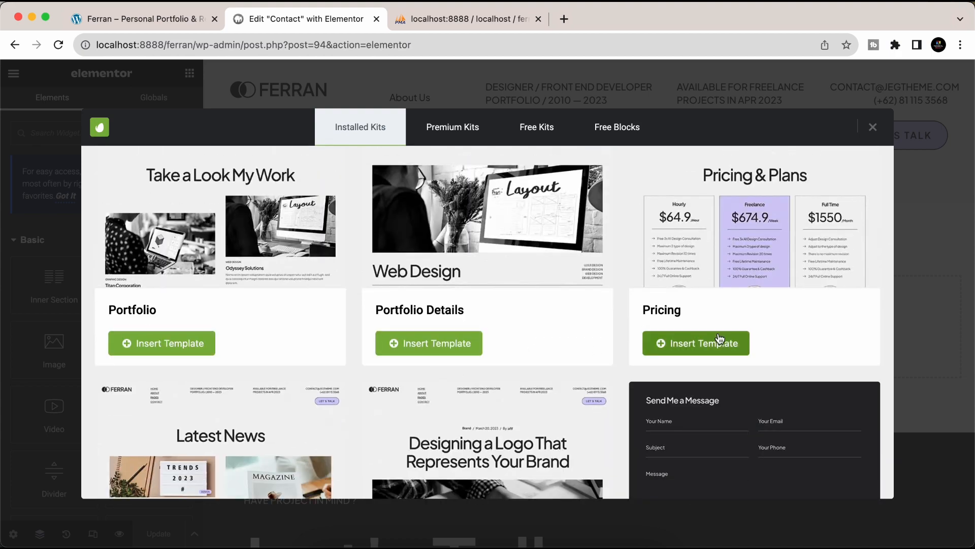
scroll(482, 370, down, 5)
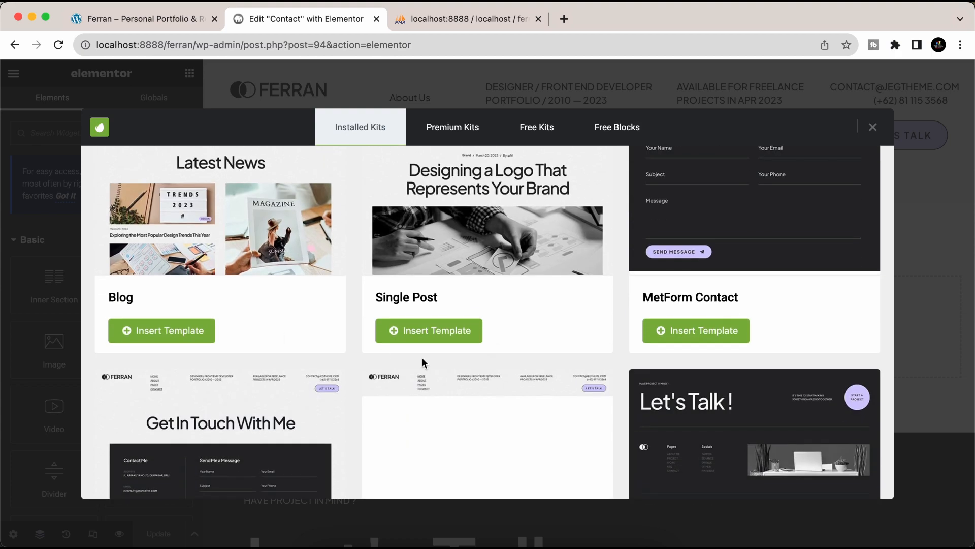
scroll(508, 376, down, 3)
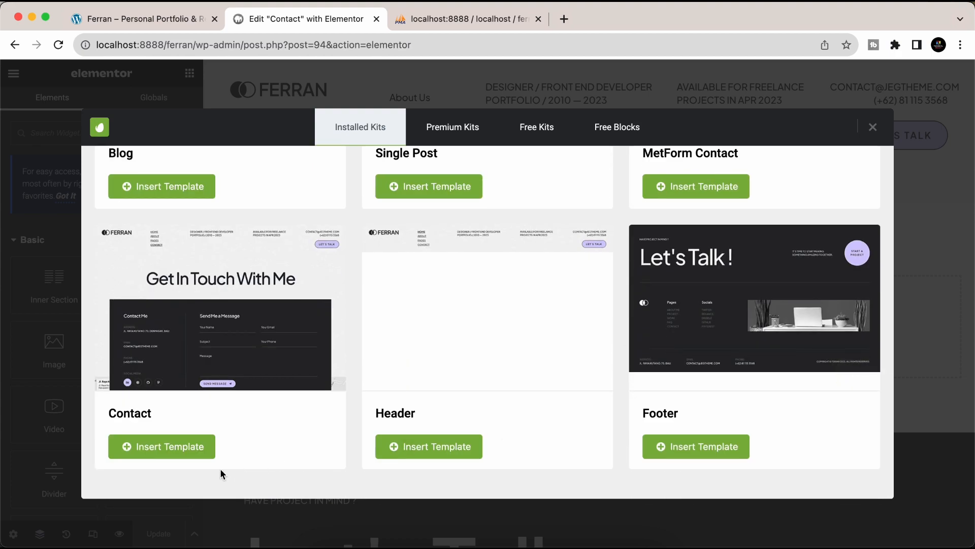
scroll(164, 446, up, 5)
scroll(164, 446, down, 5)
click(165, 450)
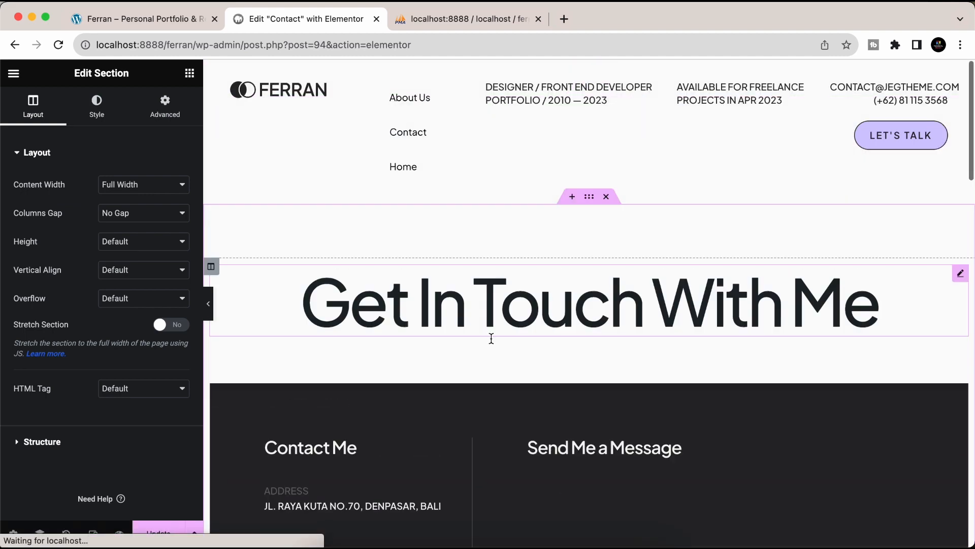
- Update the Contact page and view it live
scroll(491, 339, down, 5)
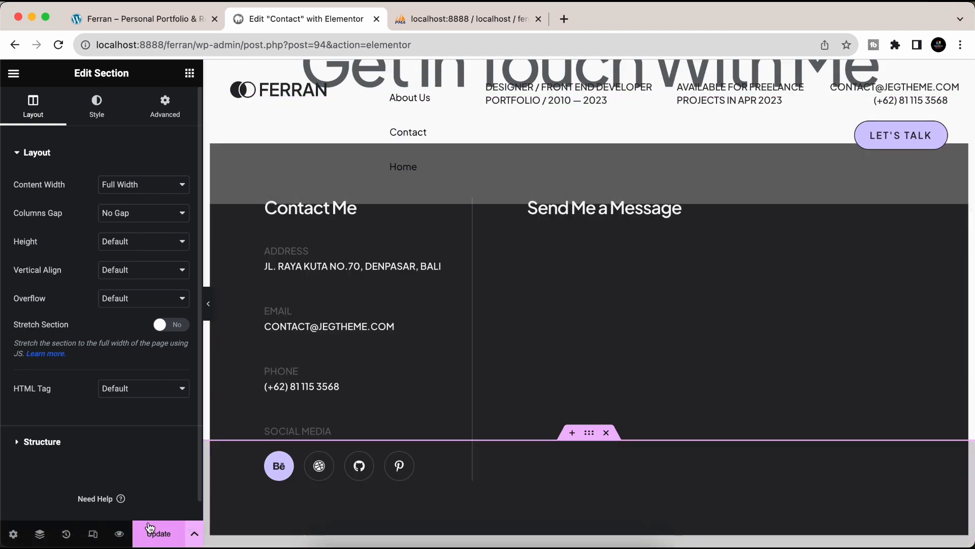
click(152, 534)
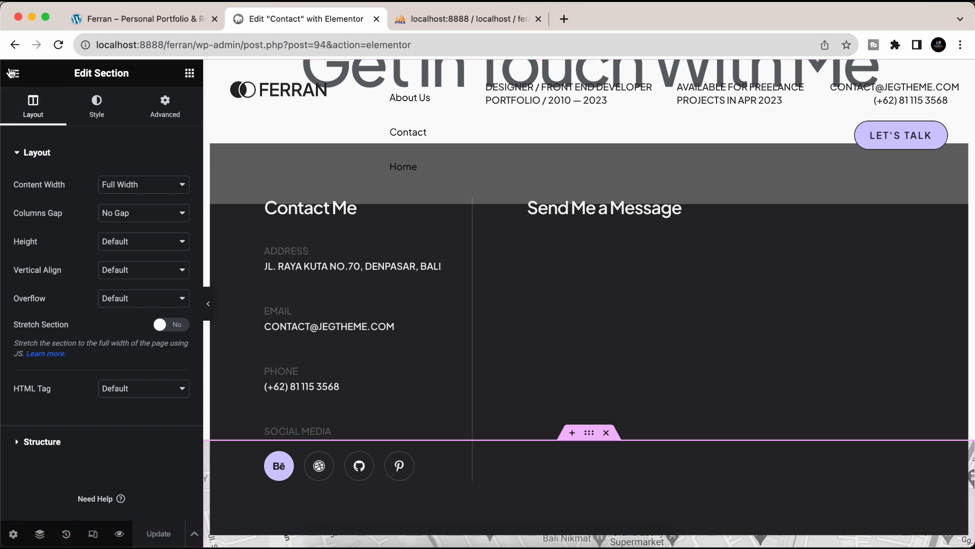
click(11, 72)
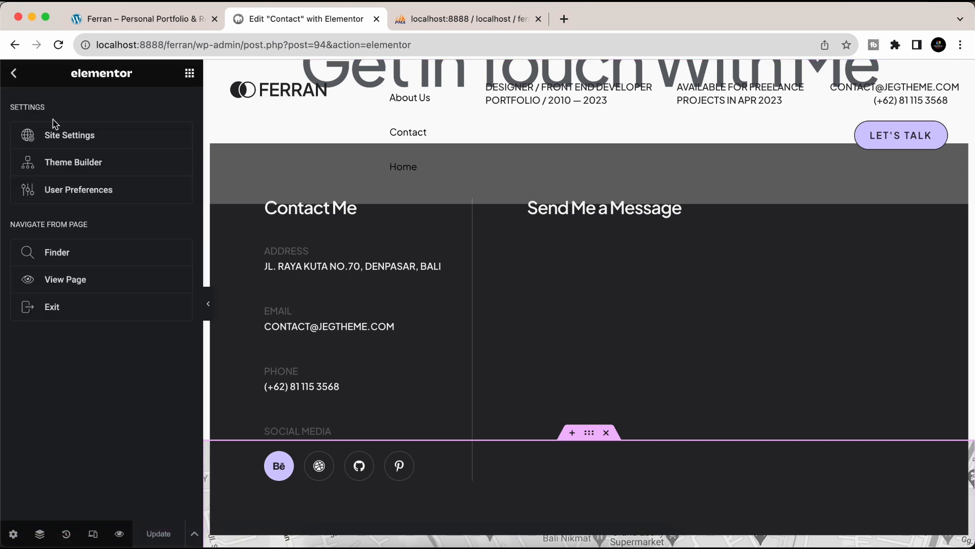
click(98, 279)
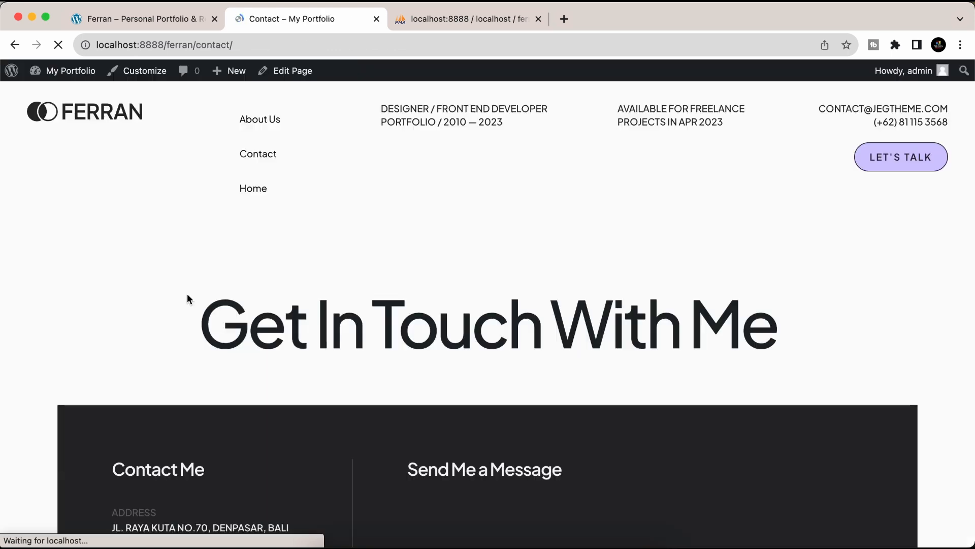
- Go back to the Pages list and start a new page titled Blog
click(59, 71)
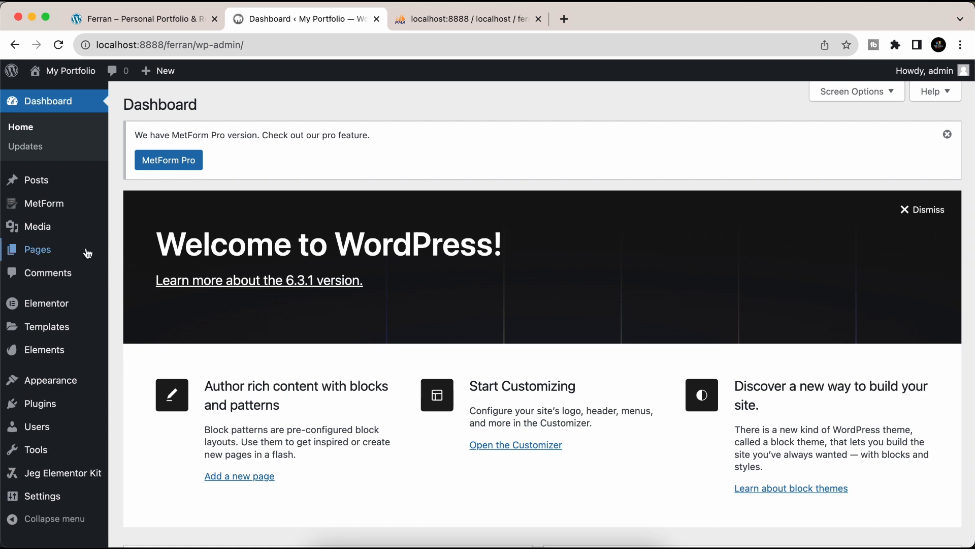
click(88, 252)
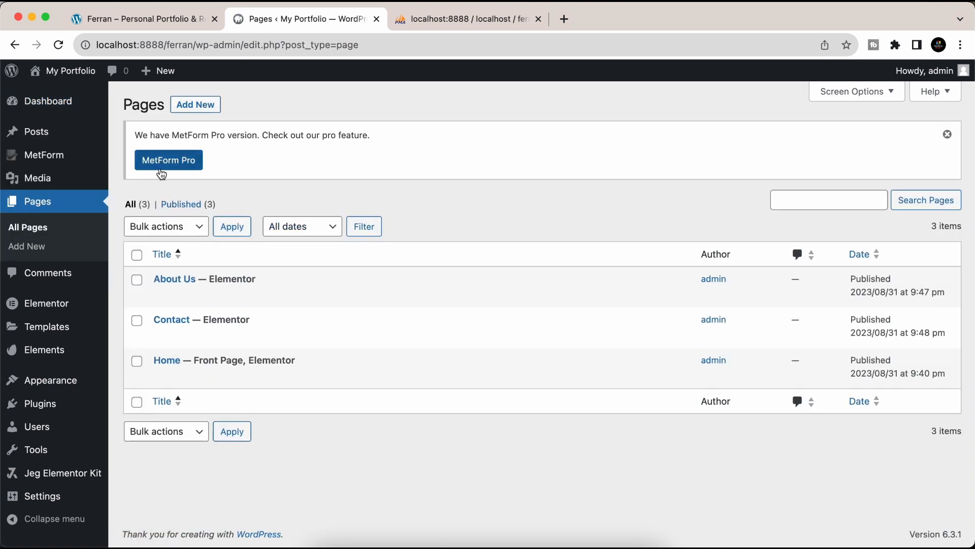
click(191, 108)
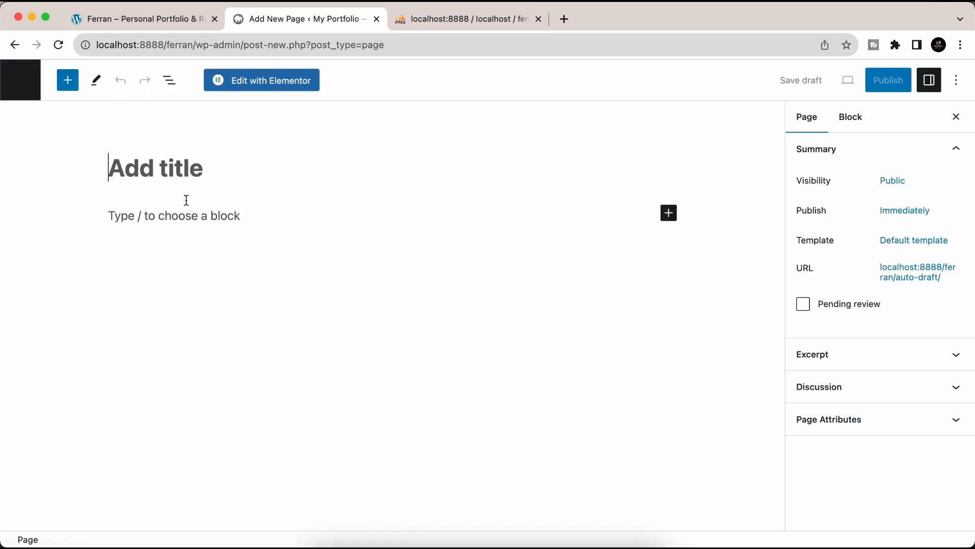
text(Blog)
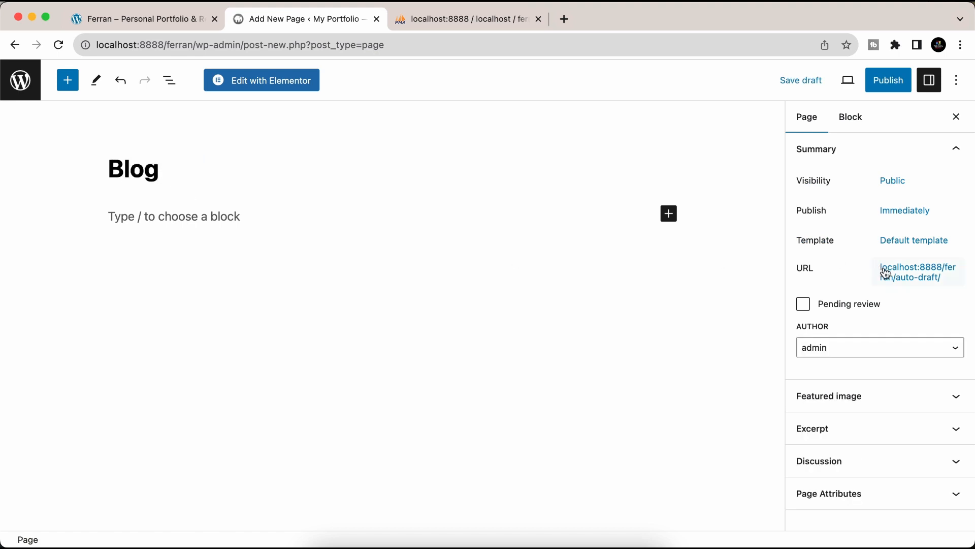
- Apply the Elementor Full Width template, publish the Blog page, and open it in Elementor
click(916, 242)
click(829, 347)
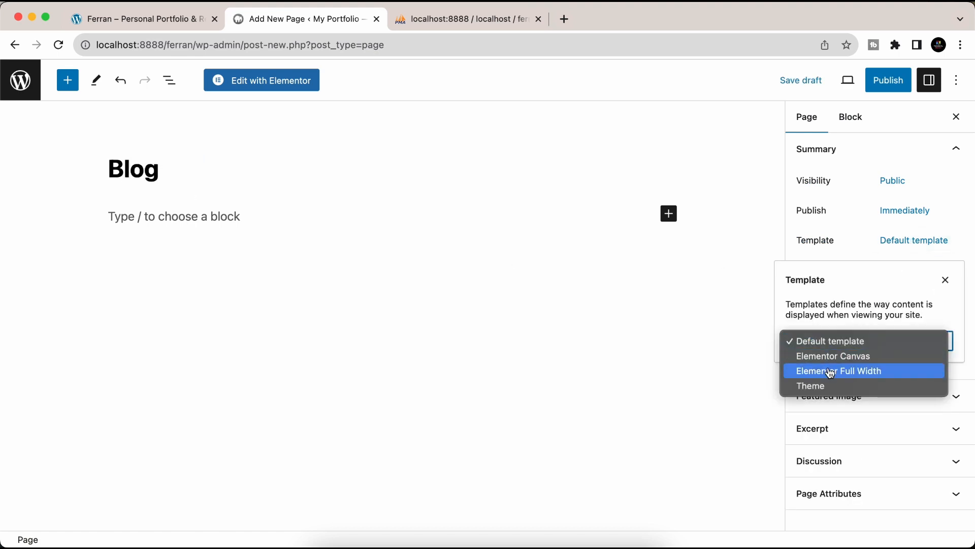
click(827, 371)
click(888, 85)
click(851, 85)
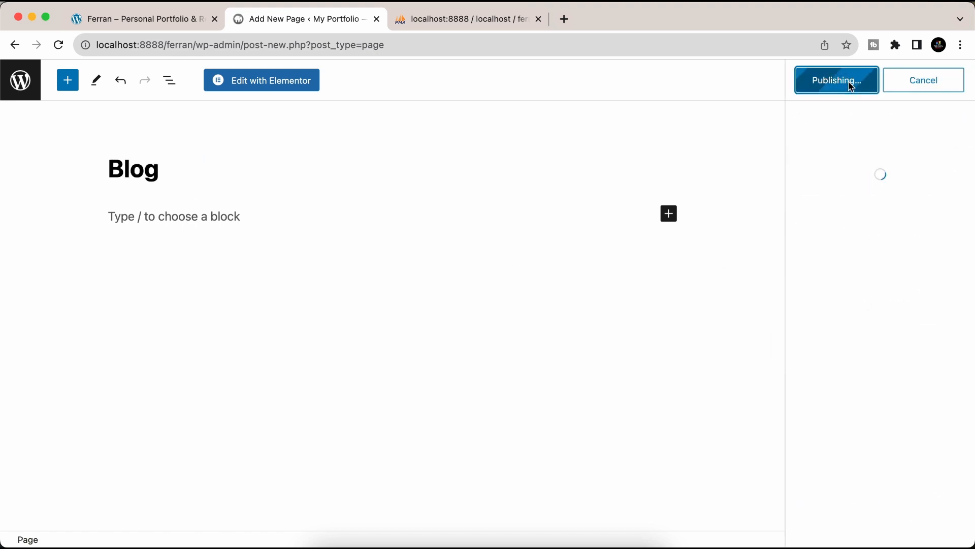
click(255, 93)
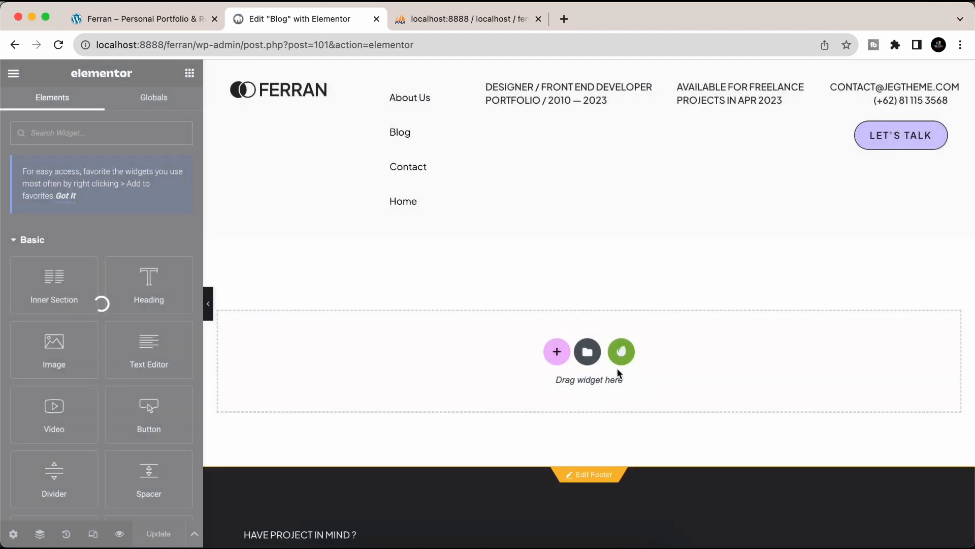
- Insert the Ferran kit's Blog (Latest News) template and update the page
click(621, 352)
click(269, 319)
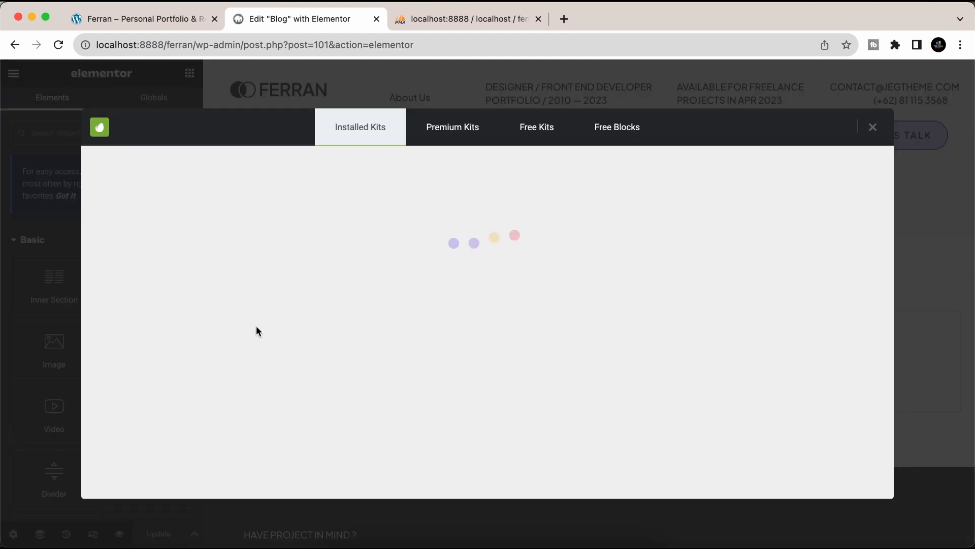
scroll(393, 367, down, 15)
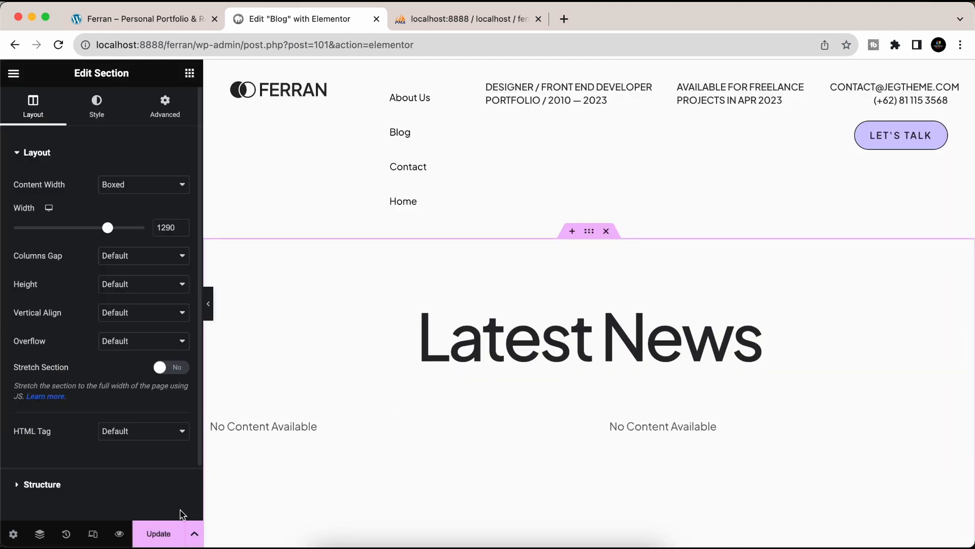
click(161, 534)
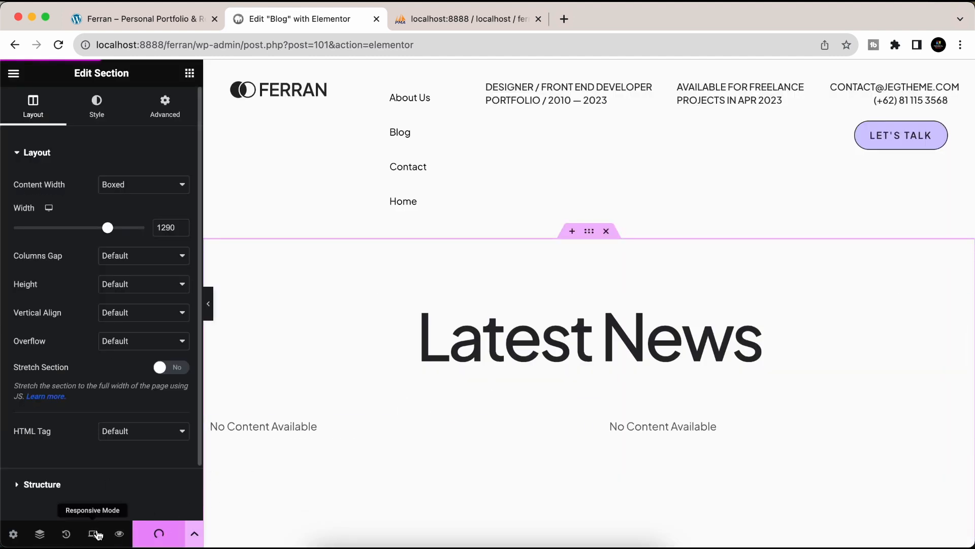
- Exit Elementor back to the WordPress Pages list
click(13, 73)
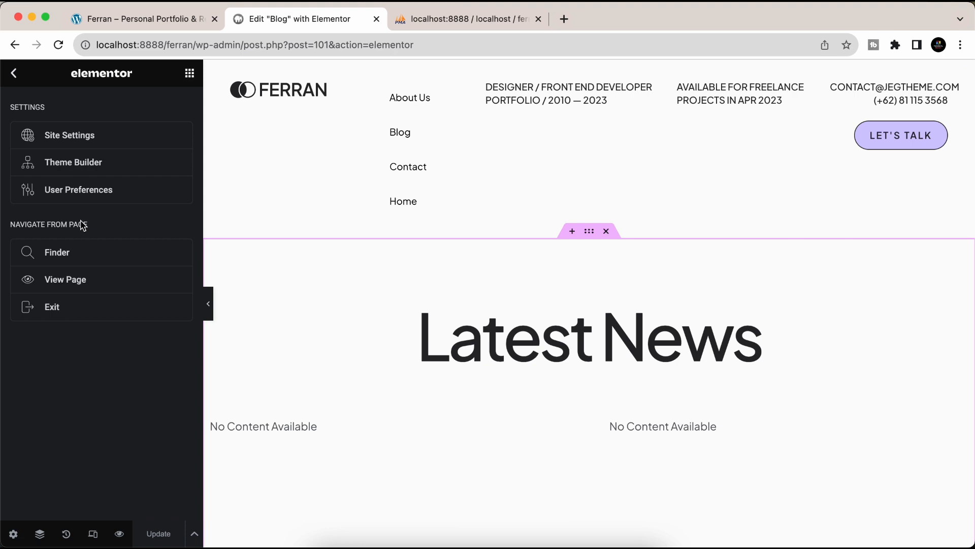
click(46, 305)
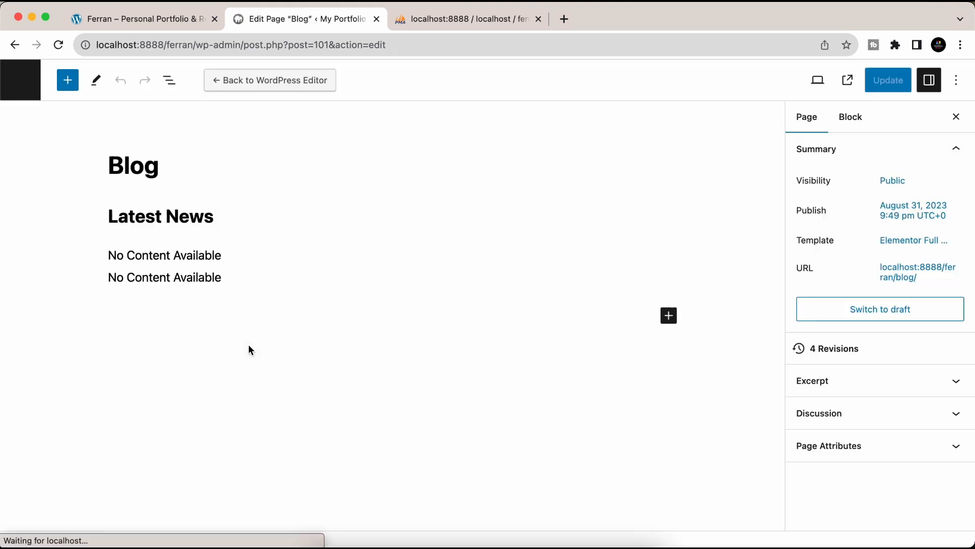
click(22, 95)
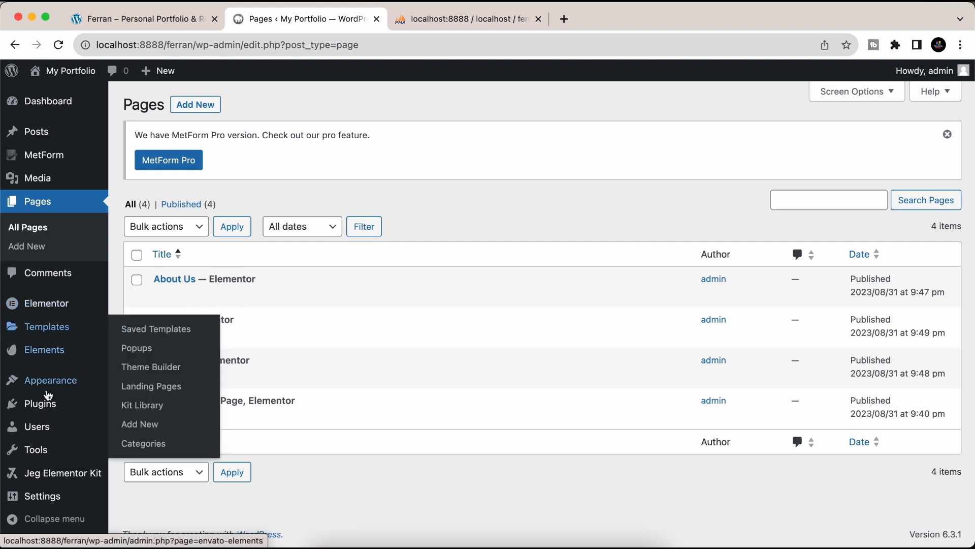
- Create a menu named 'Main Menu' assigned to the Header location
mouse_move(61, 388)
click(140, 420)
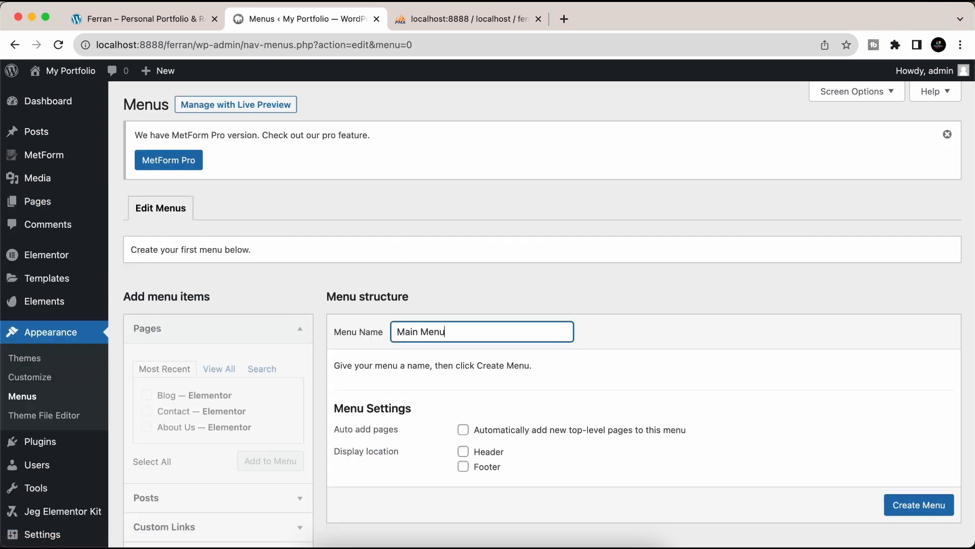
scroll(915, 506, down, 1)
click(918, 501)
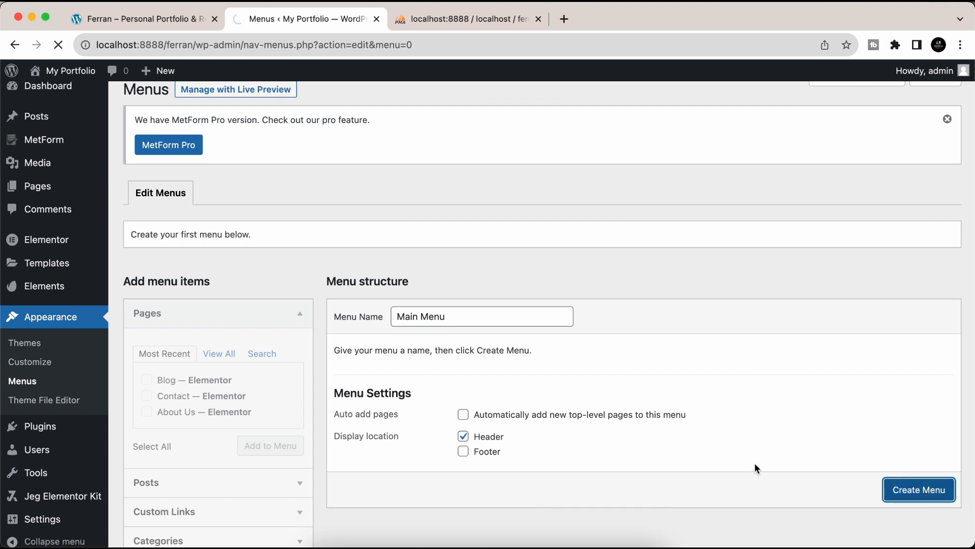
- Add Home, About Us, Blog and Contact to Main Menu and save it
click(221, 370)
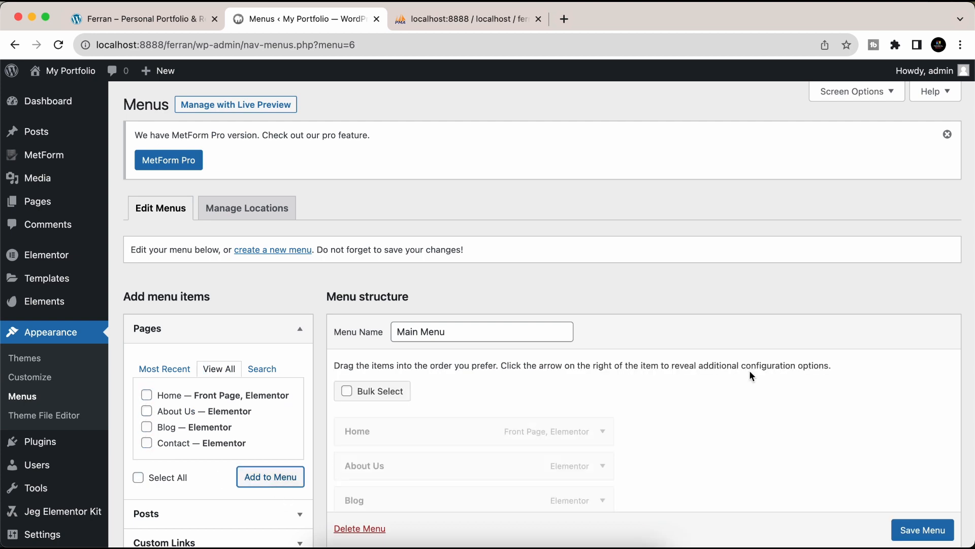
scroll(623, 407, down, 5)
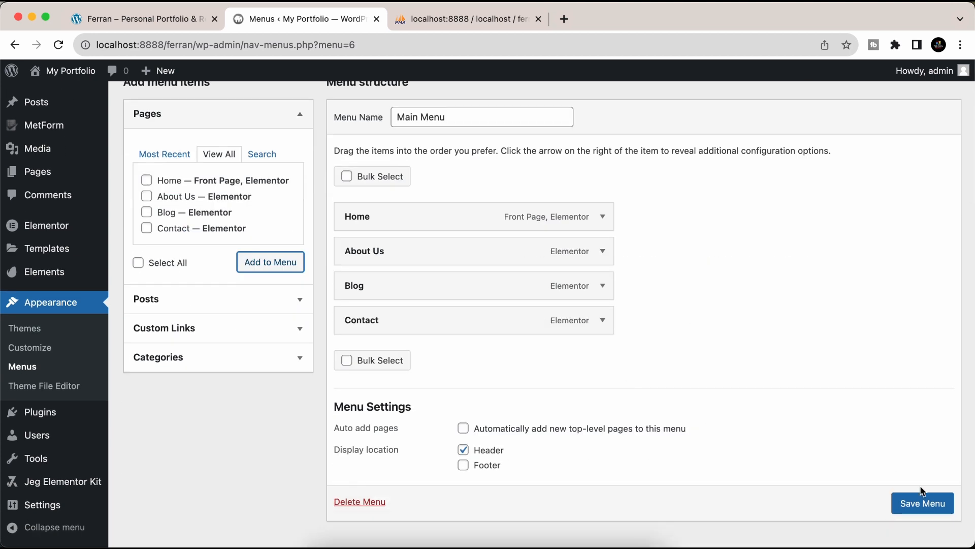
click(923, 502)
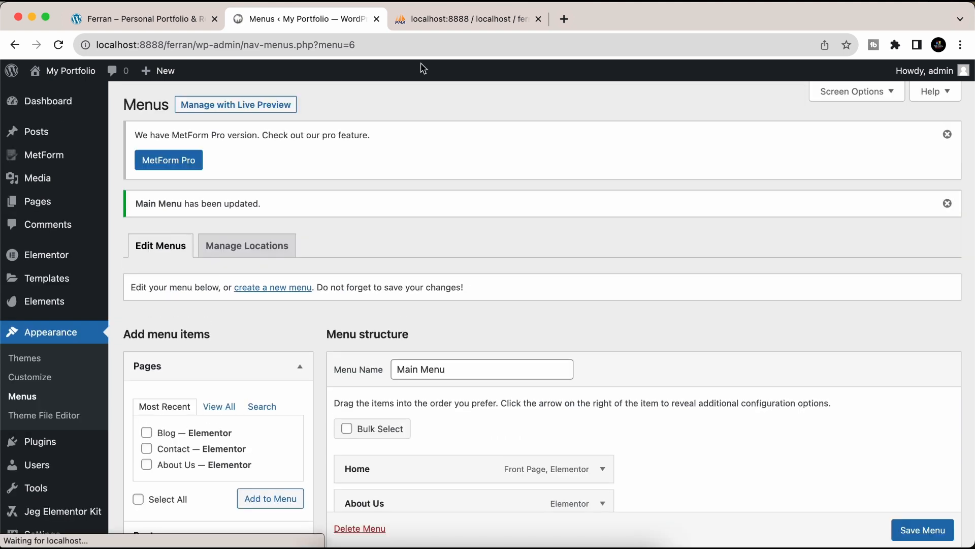
- Visit the live site from the admin bar's My Portfolio menu
mouse_move(12, 71)
mouse_move(57, 80)
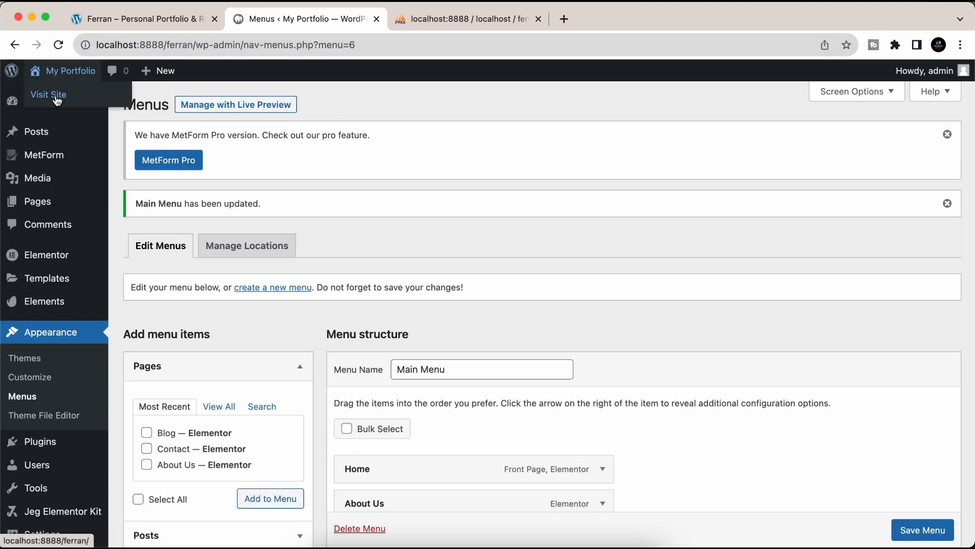
click(57, 97)
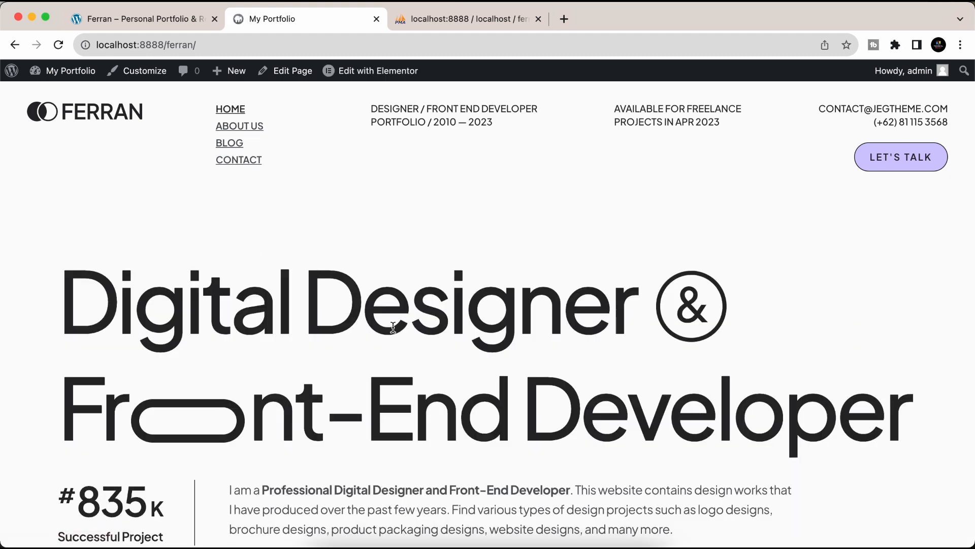
- Scroll the home page down to the footer and right-click the Pinterest link
scroll(393, 327, down, 3)
scroll(393, 327, down, 10)
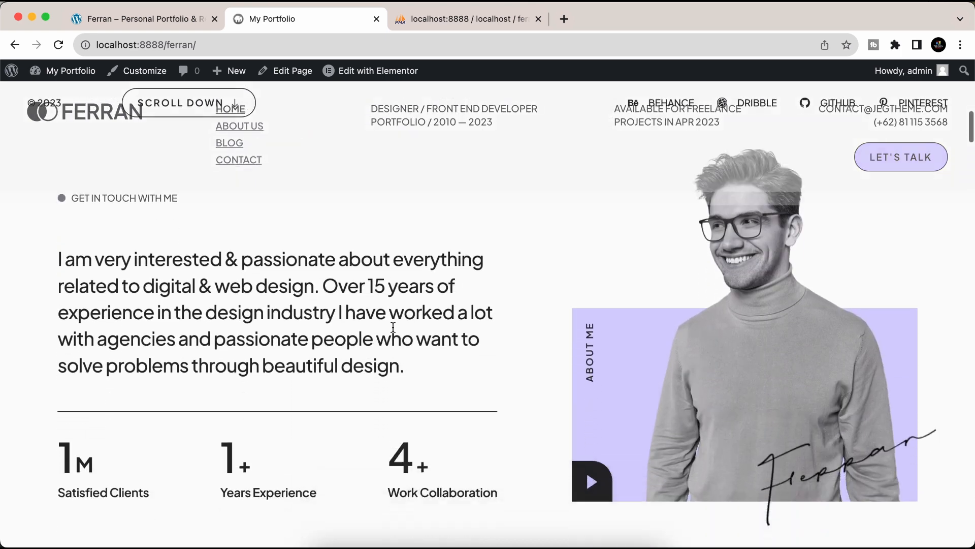
scroll(393, 331, down, 8)
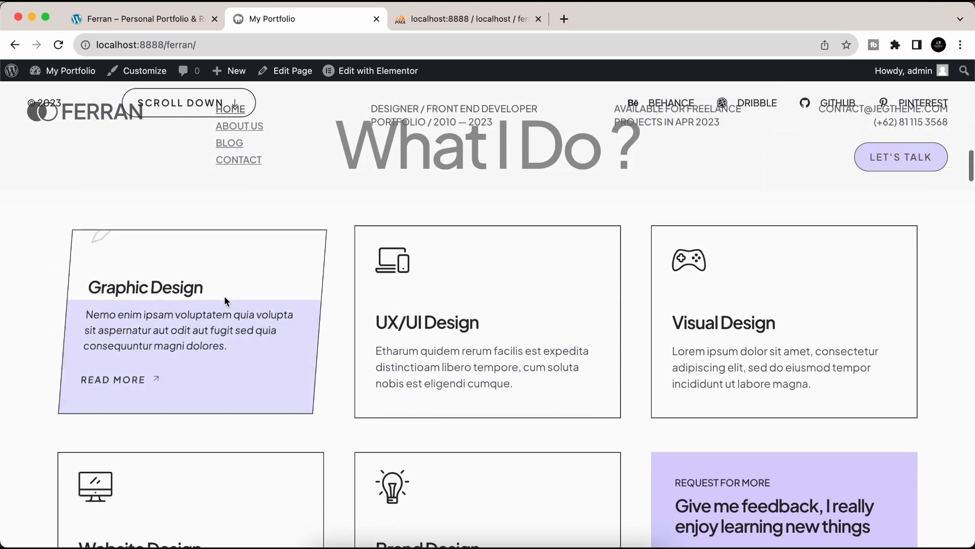
scroll(476, 415, down, 6)
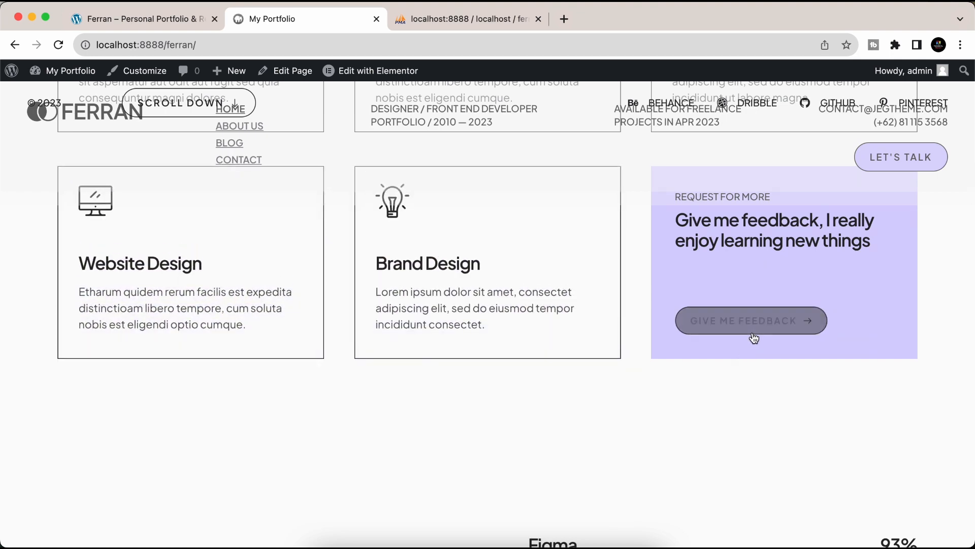
scroll(774, 261, down, 9)
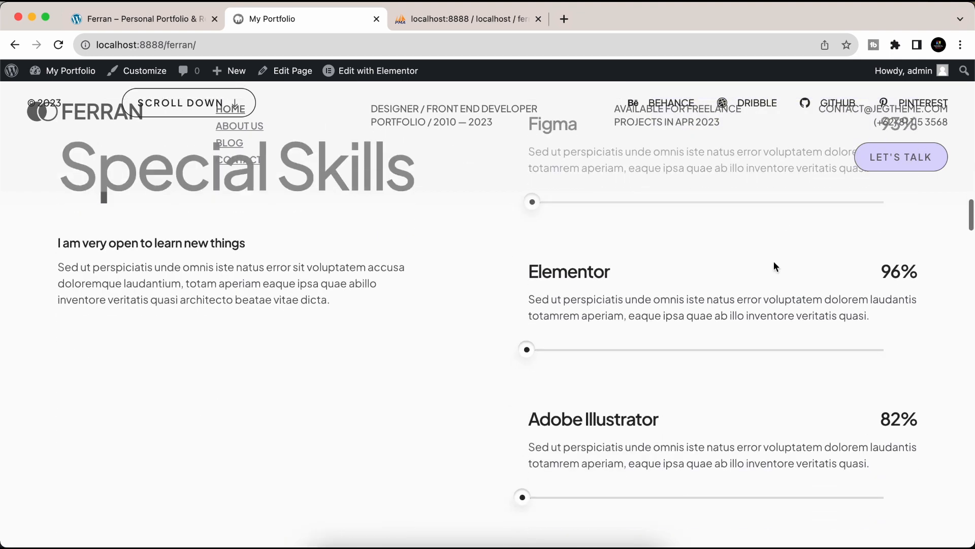
scroll(774, 261, down, 15)
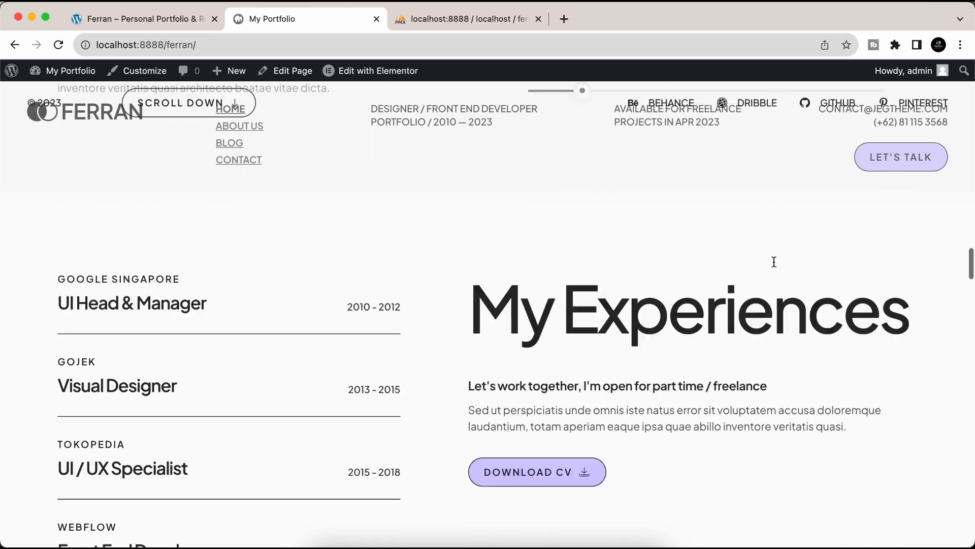
scroll(773, 261, down, 15)
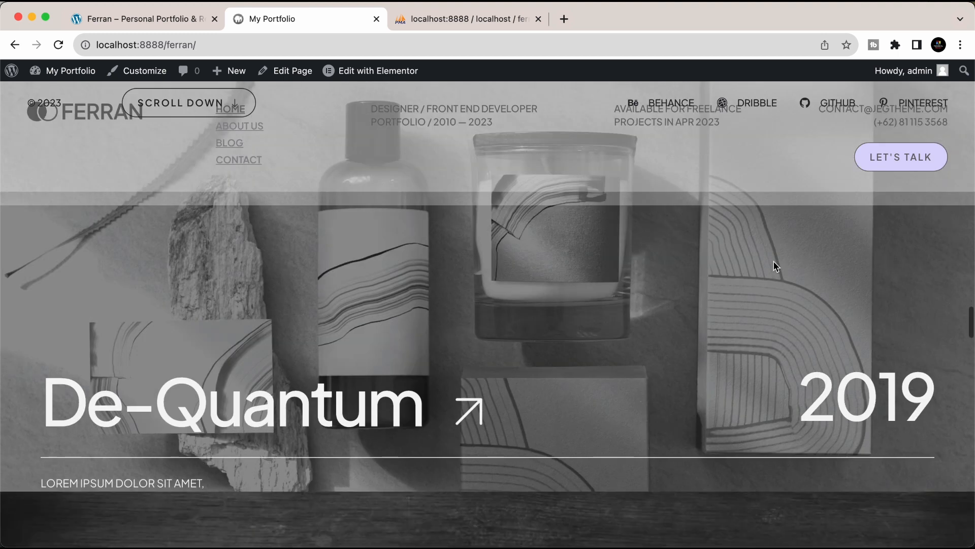
scroll(775, 265, down, 12)
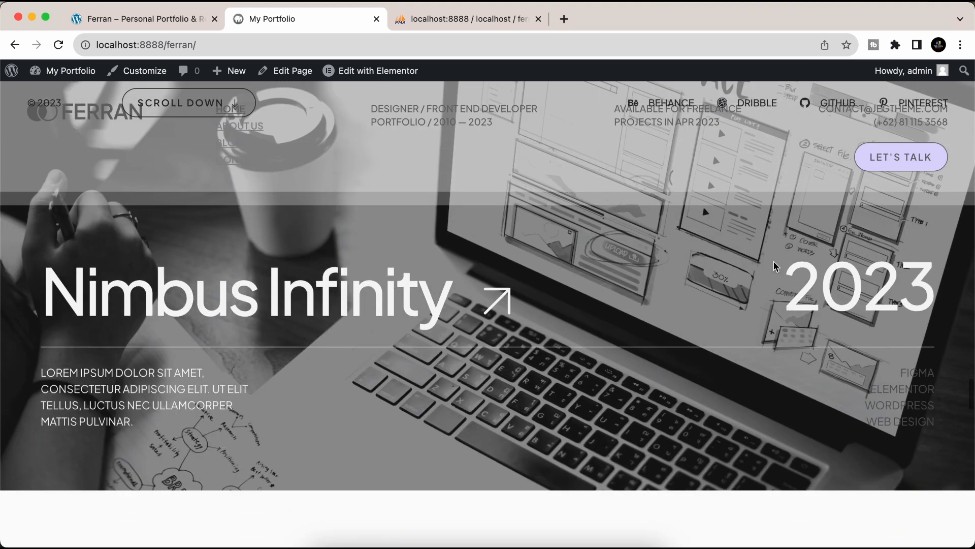
scroll(775, 265, down, 20)
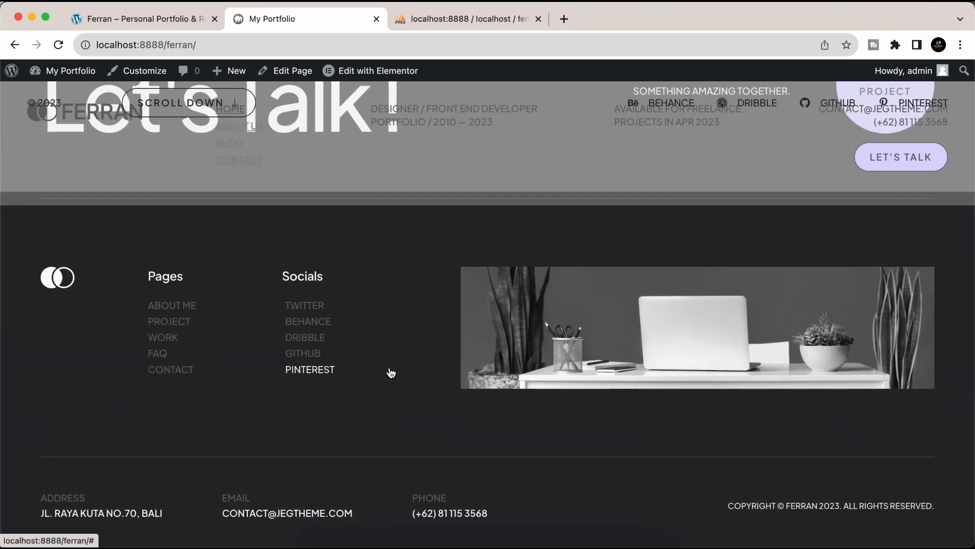
right_click(389, 371)
- Inspect the page in 375-px mobile view and open then close the hamburger menu
click(427, 480)
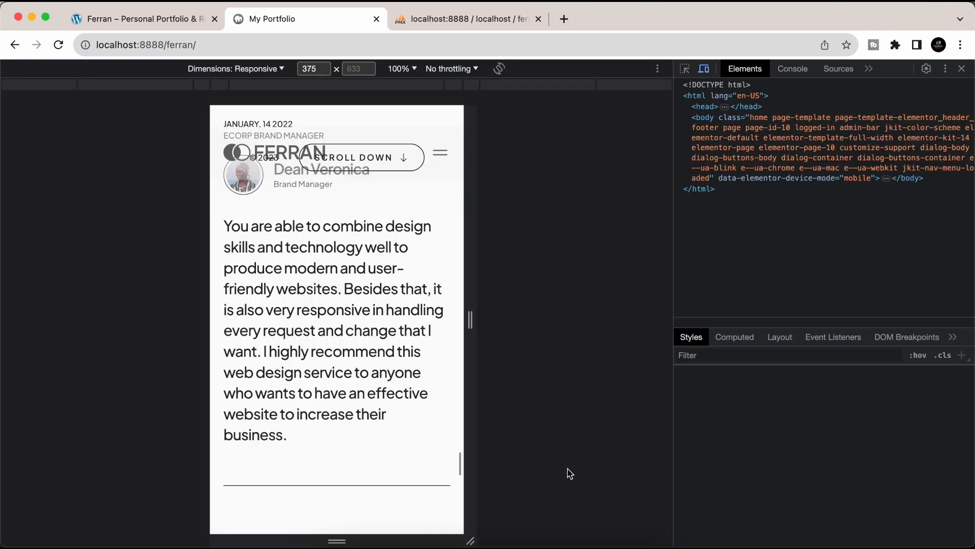
scroll(411, 351, up, 20)
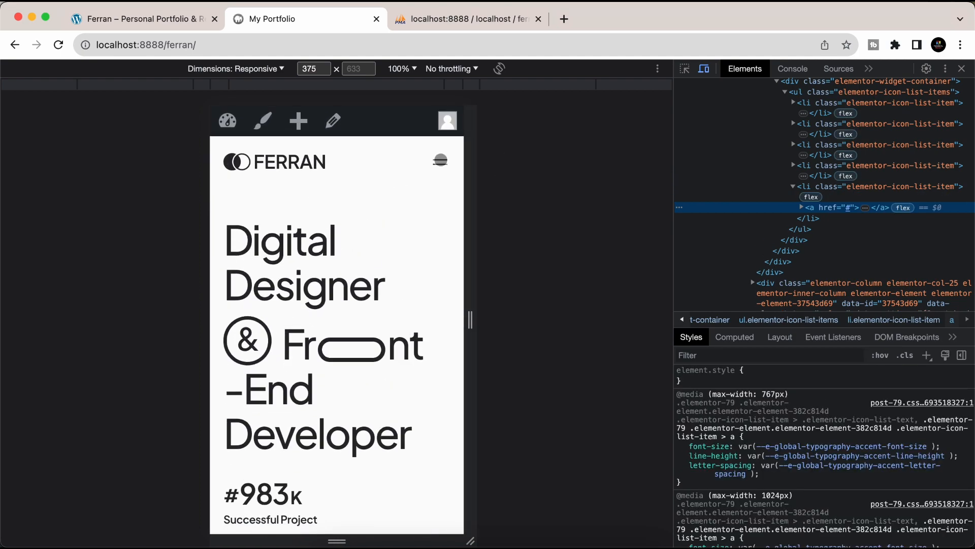
click(441, 160)
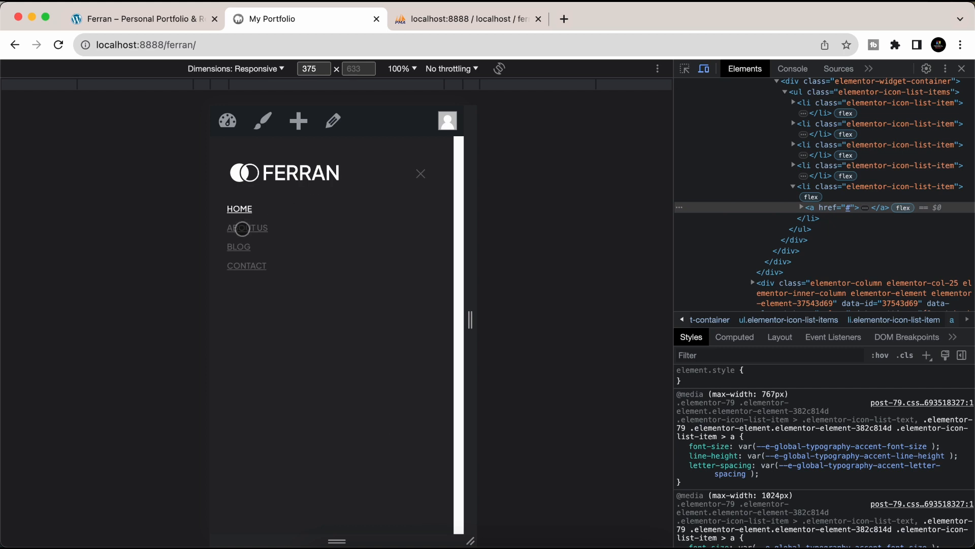
click(420, 175)
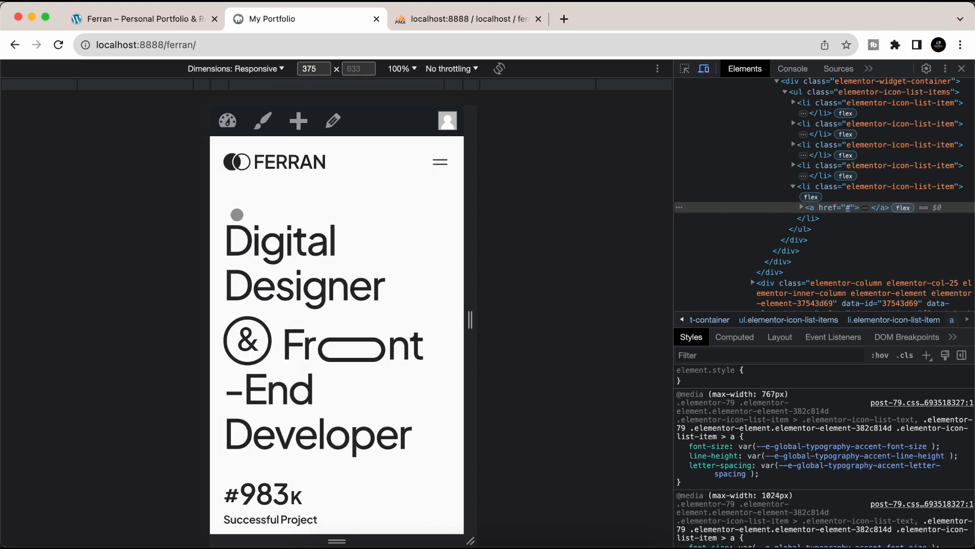
- Scroll the mobile home page down to the footer and back up
scroll(295, 310, down, 15)
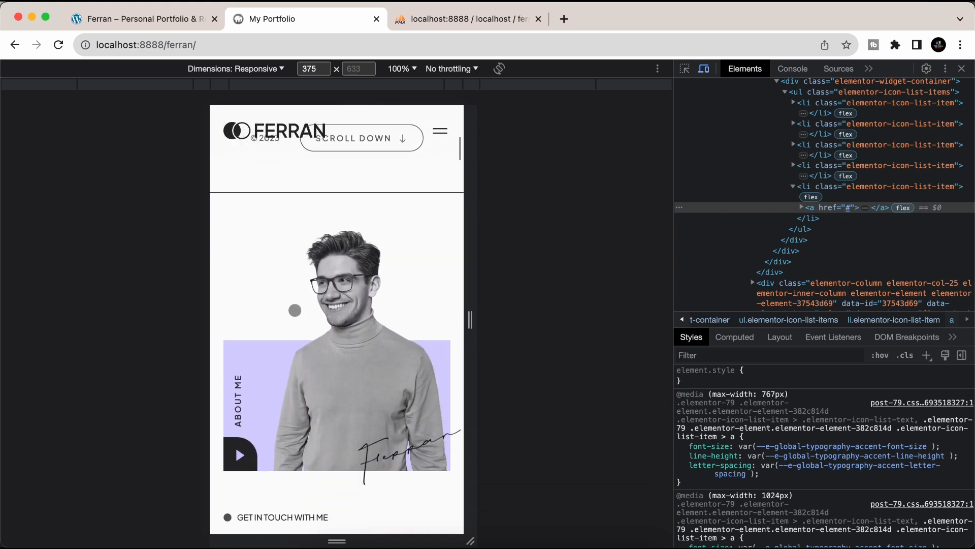
scroll(295, 309, down, 8)
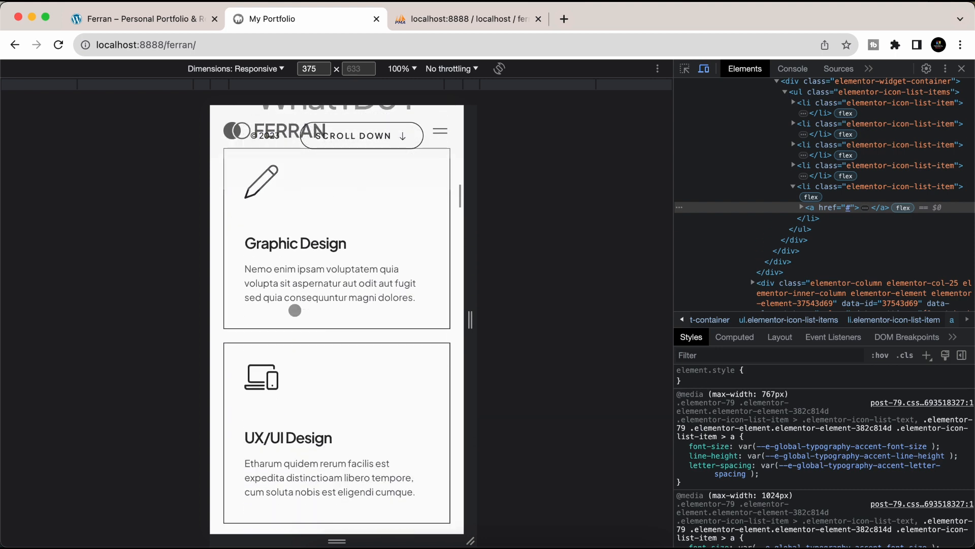
scroll(294, 310, down, 6)
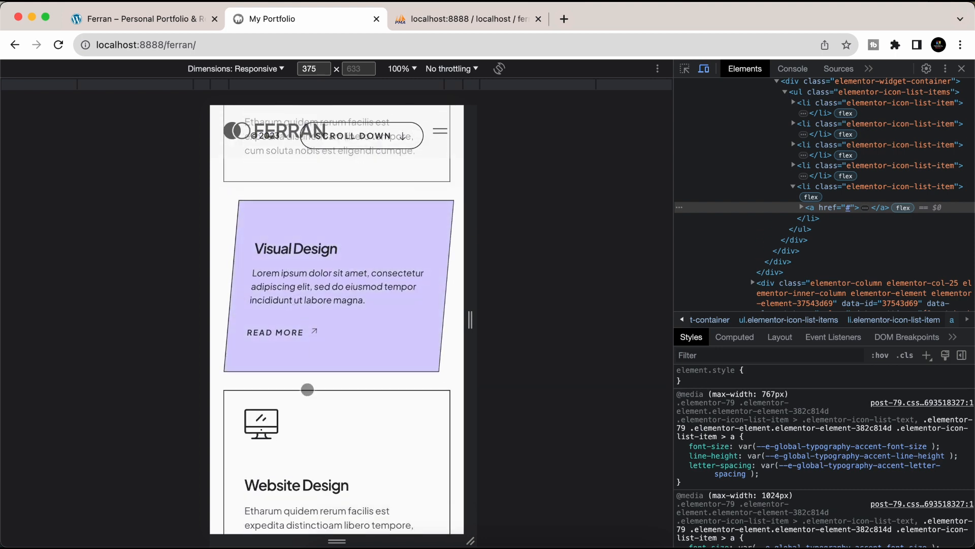
scroll(307, 389, down, 8)
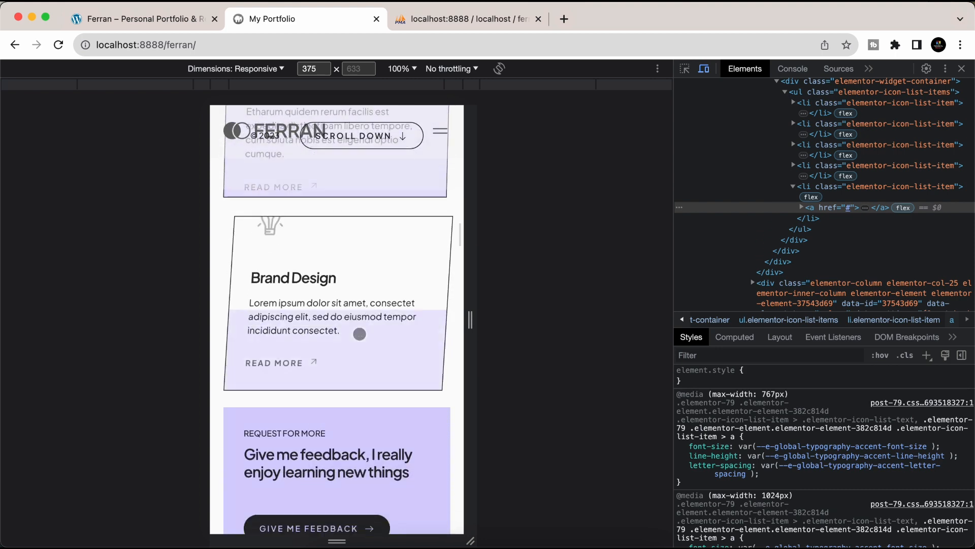
scroll(360, 334, down, 15)
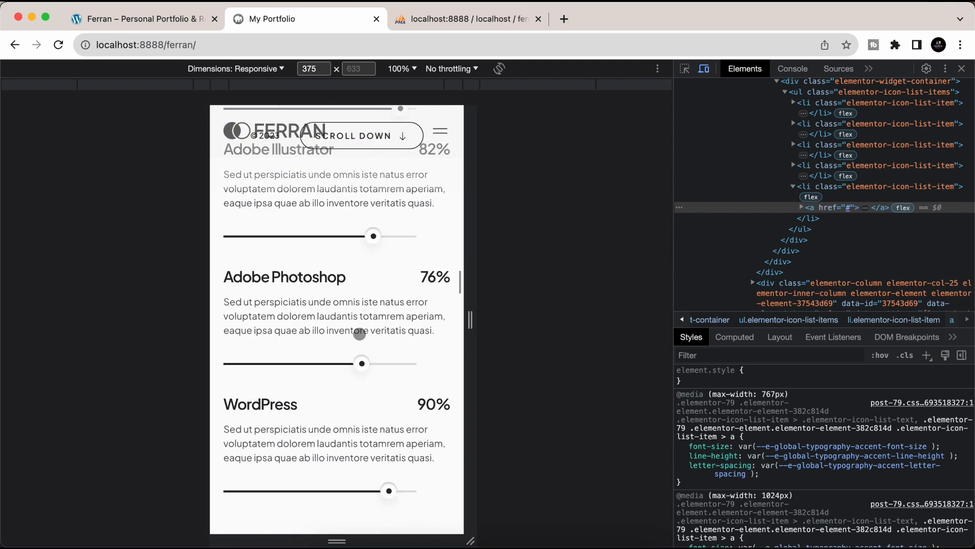
scroll(360, 334, down, 4)
scroll(359, 334, down, 12)
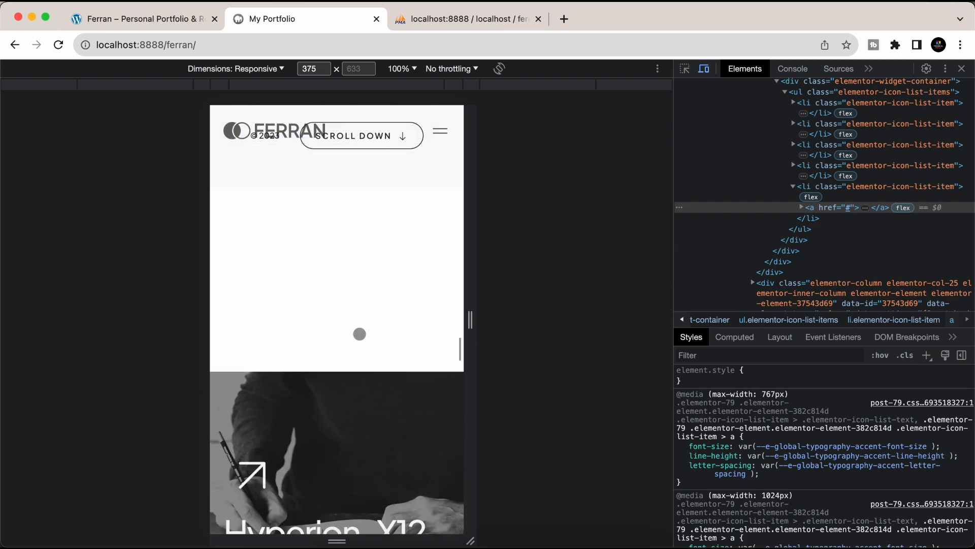
scroll(360, 334, down, 12)
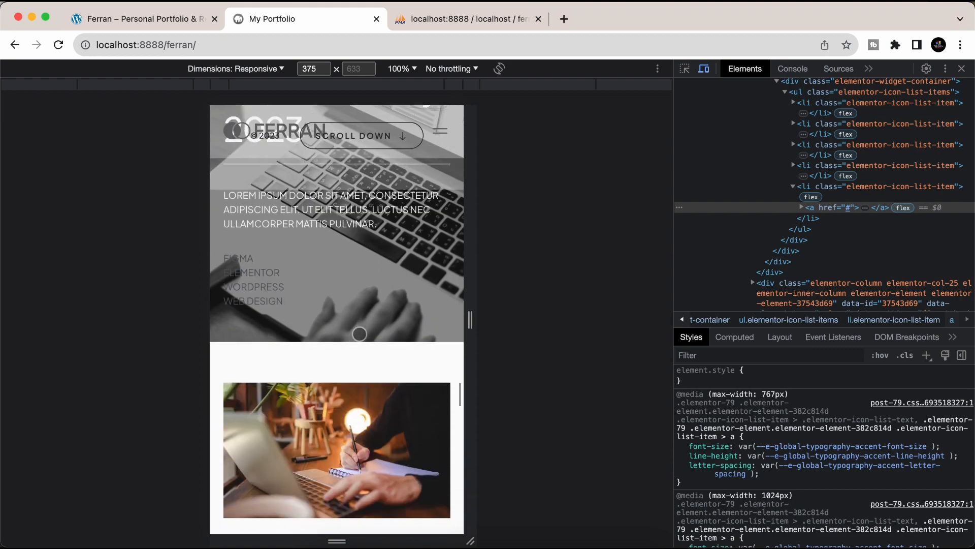
scroll(359, 334, down, 15)
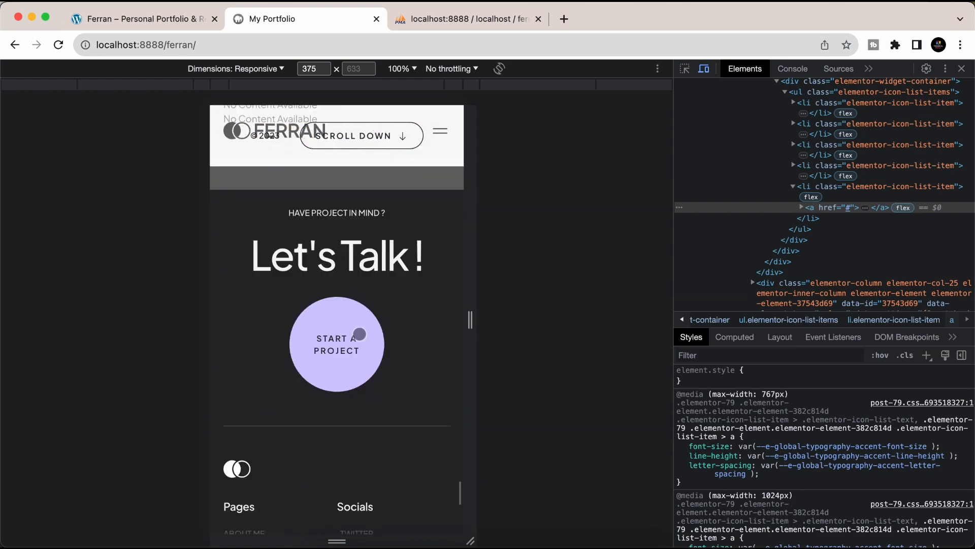
scroll(334, 332, up, 12)
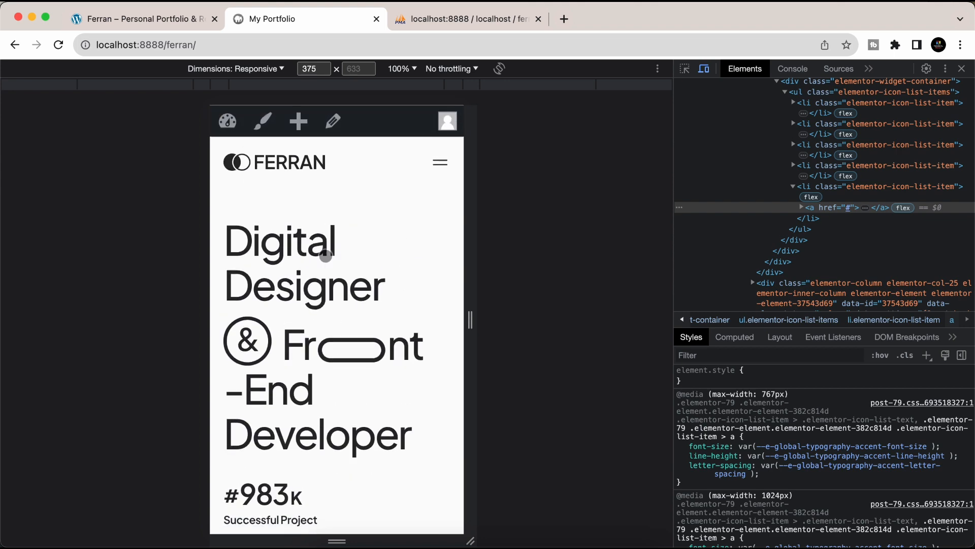
scroll(277, 416, down, 5)
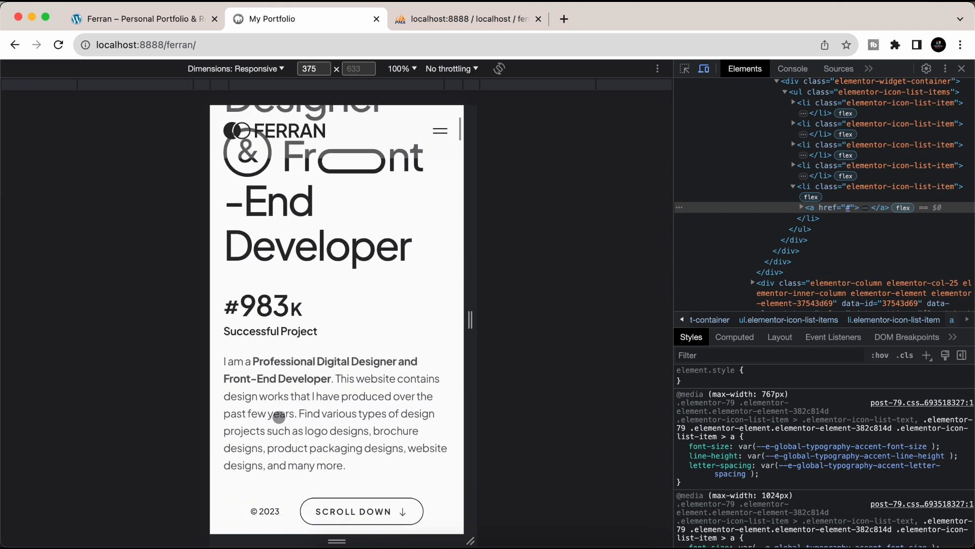
scroll(274, 414, up, 5)
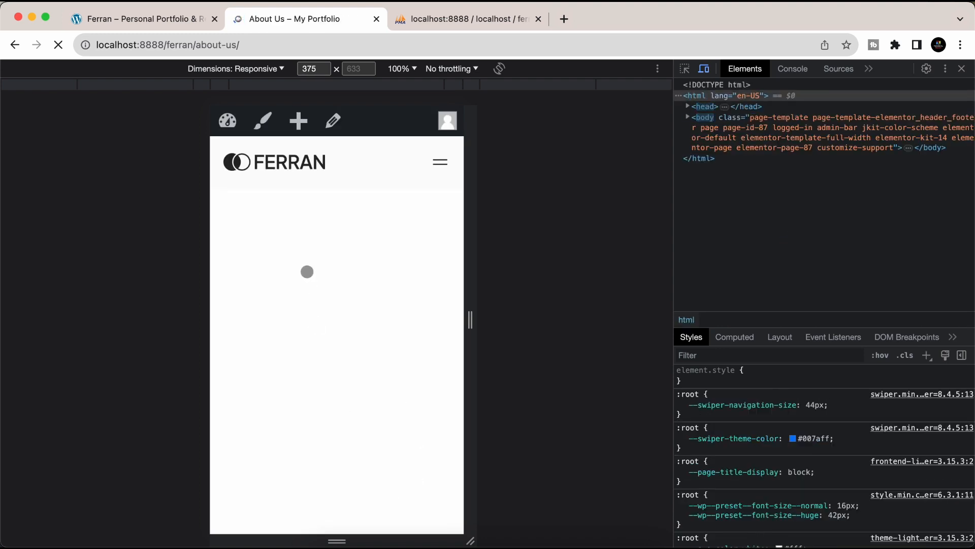
- Scroll the mobile About Us page, test the CHOOSE PLAN link, and reopen the hamburger menu
scroll(289, 467, down, 10)
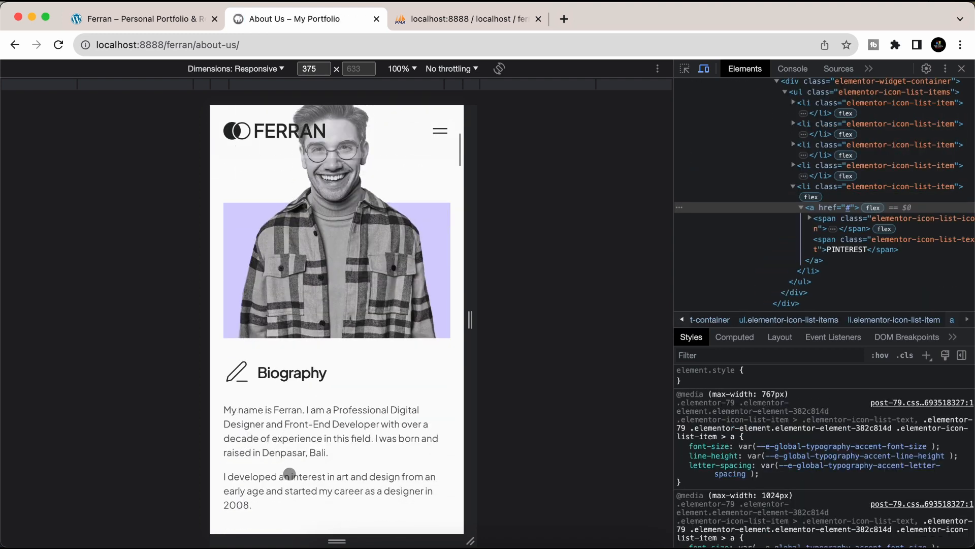
scroll(289, 474, down, 3)
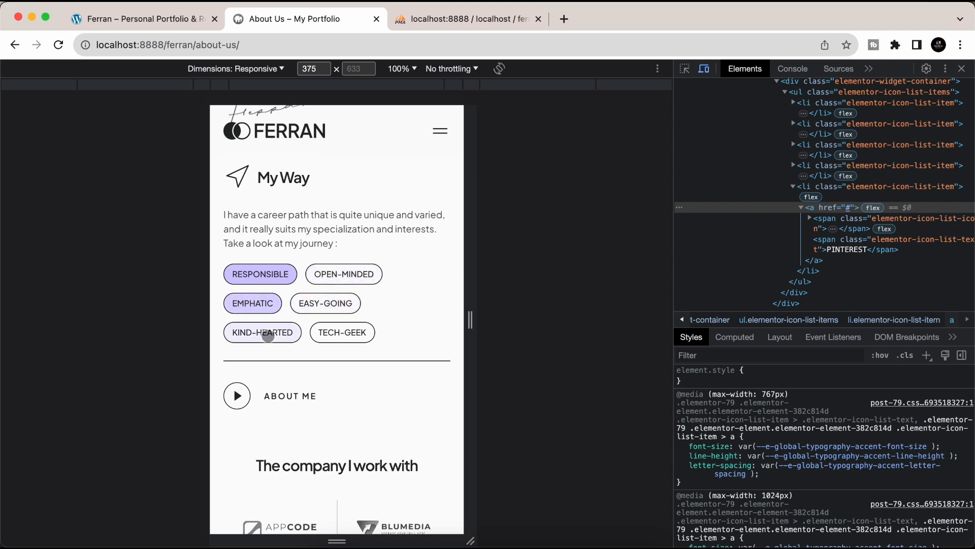
scroll(336, 342, down, 15)
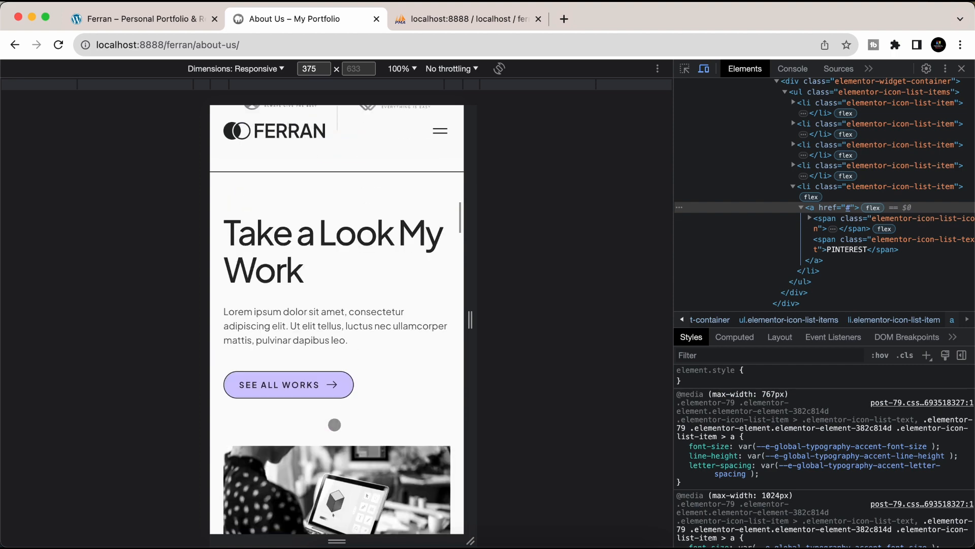
scroll(334, 424, down, 15)
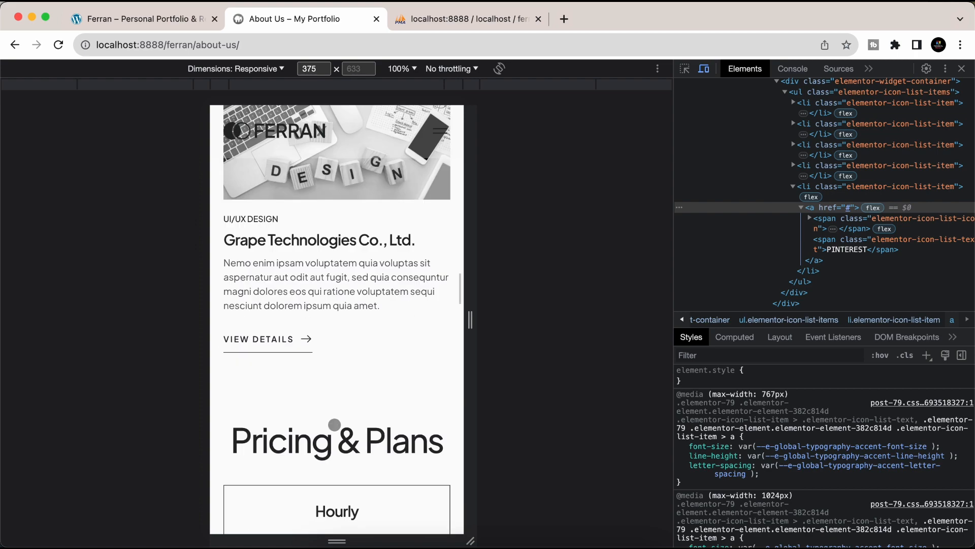
scroll(335, 424, down, 8)
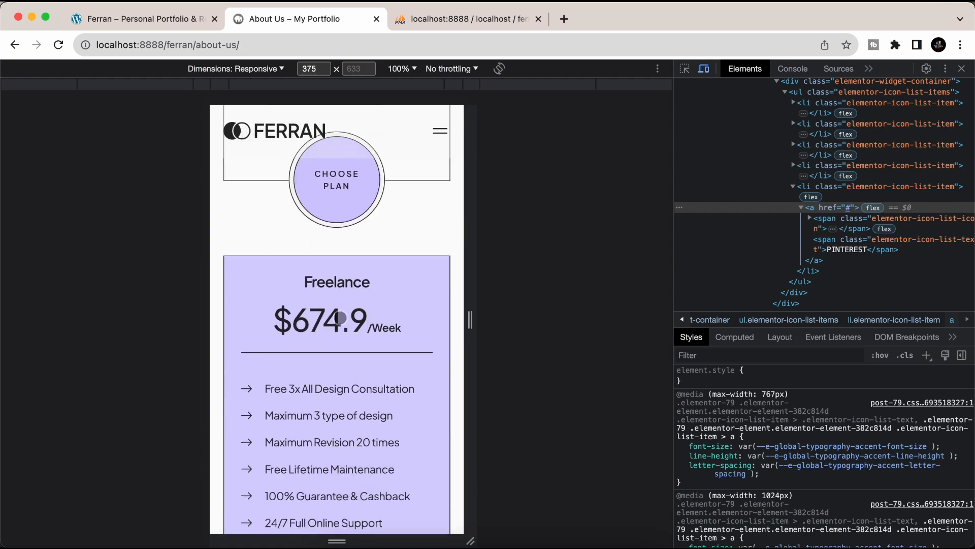
click(354, 199)
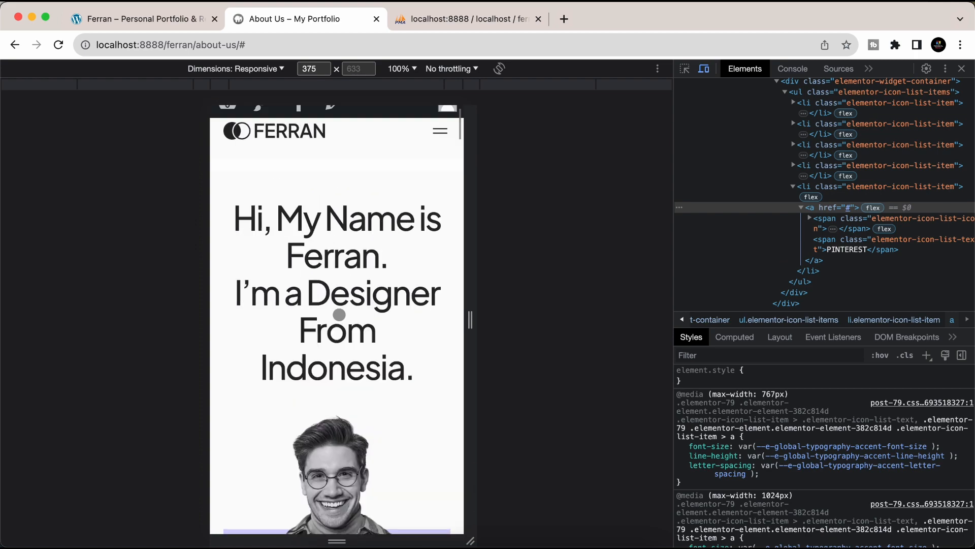
click(448, 171)
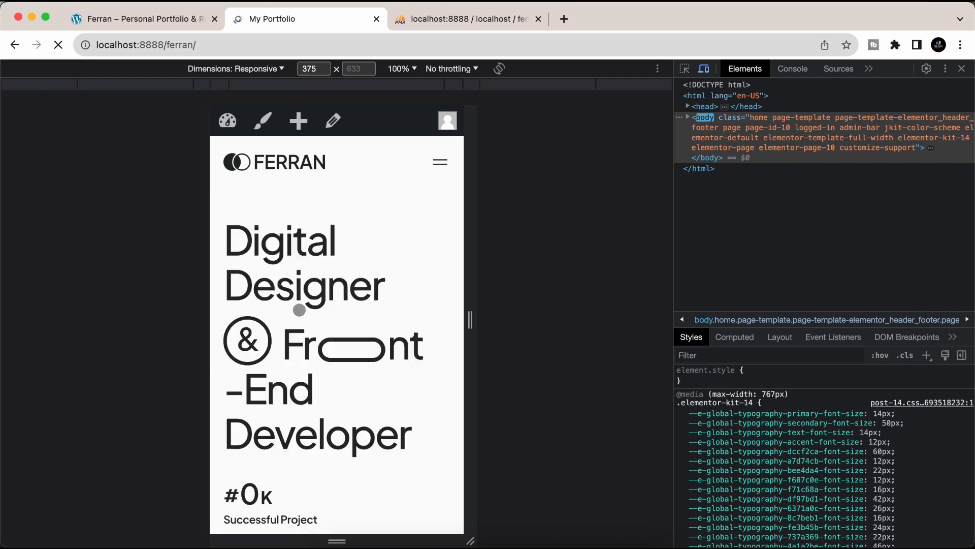
- Close DevTools for the desktop layout and select the Digital Designer hero heading
scroll(307, 389, down, 3)
scroll(307, 390, up, 3)
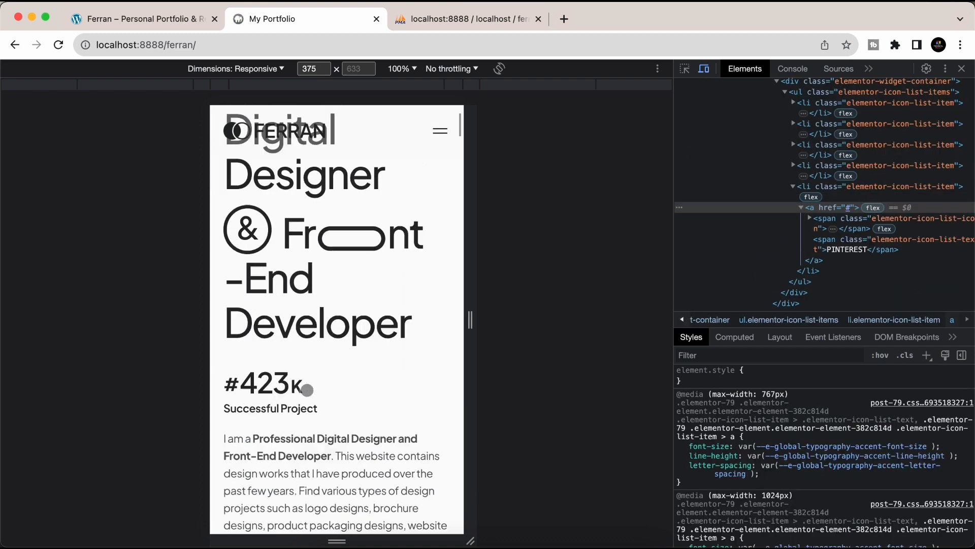
click(961, 69)
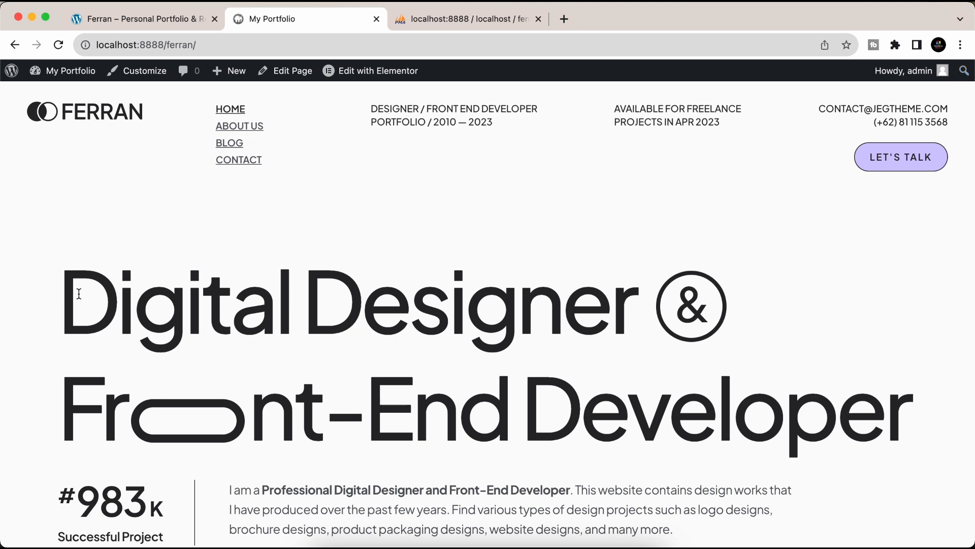
drag(79, 294, 767, 357)
click(766, 357)
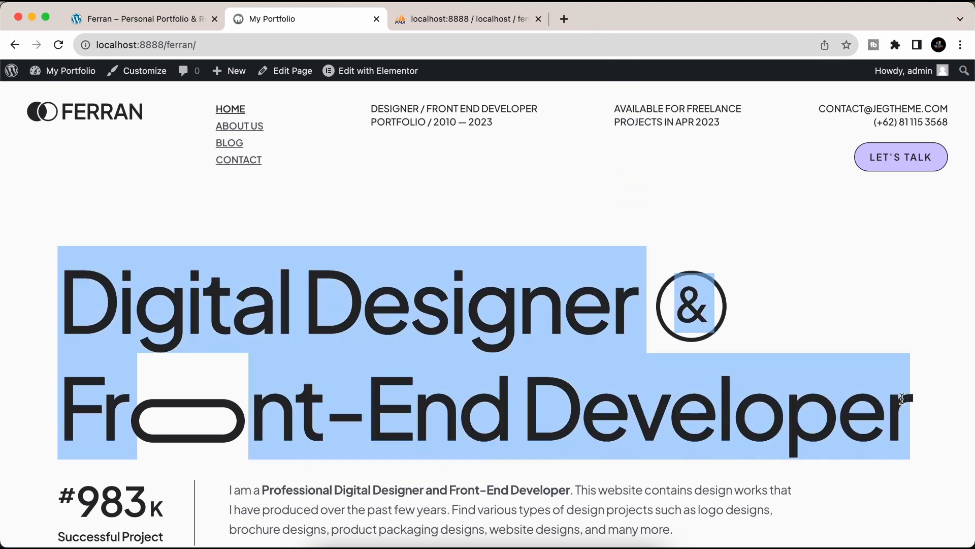